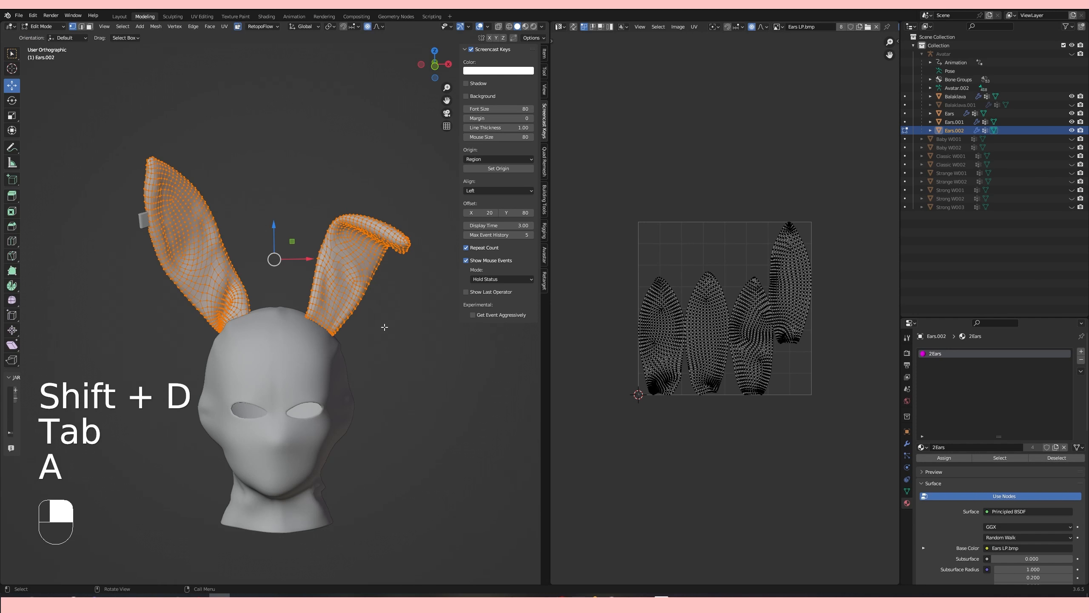
Extrude all faces of Ears.002 along their normals by 0.001 m, then invert the selection and delete the original shell.
key(alt+e)
click(384, 328)
click(384, 327)
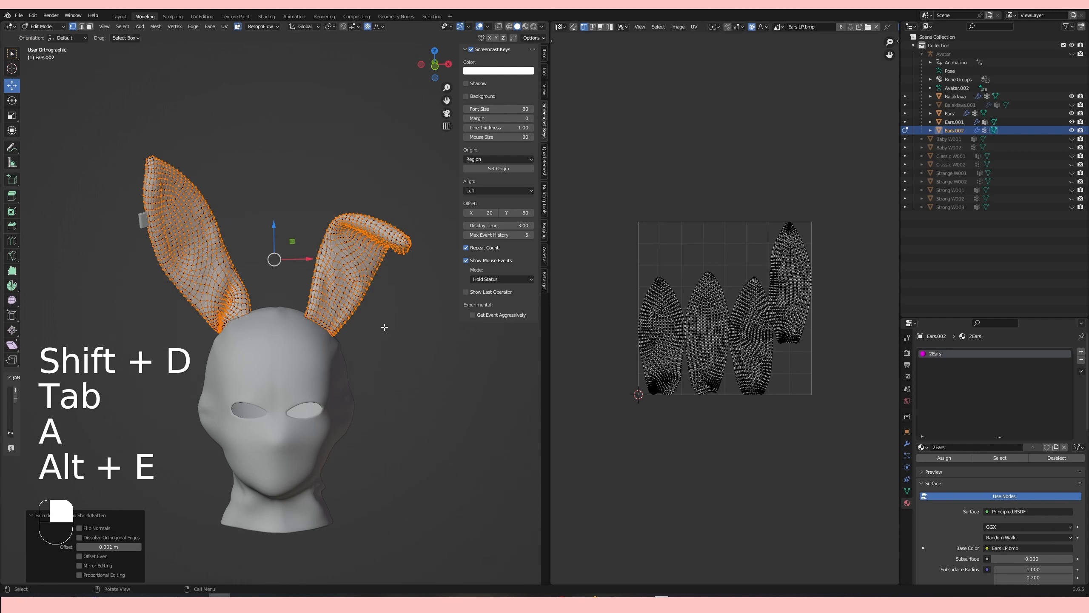
key(ctrl+i)
key(Delete)
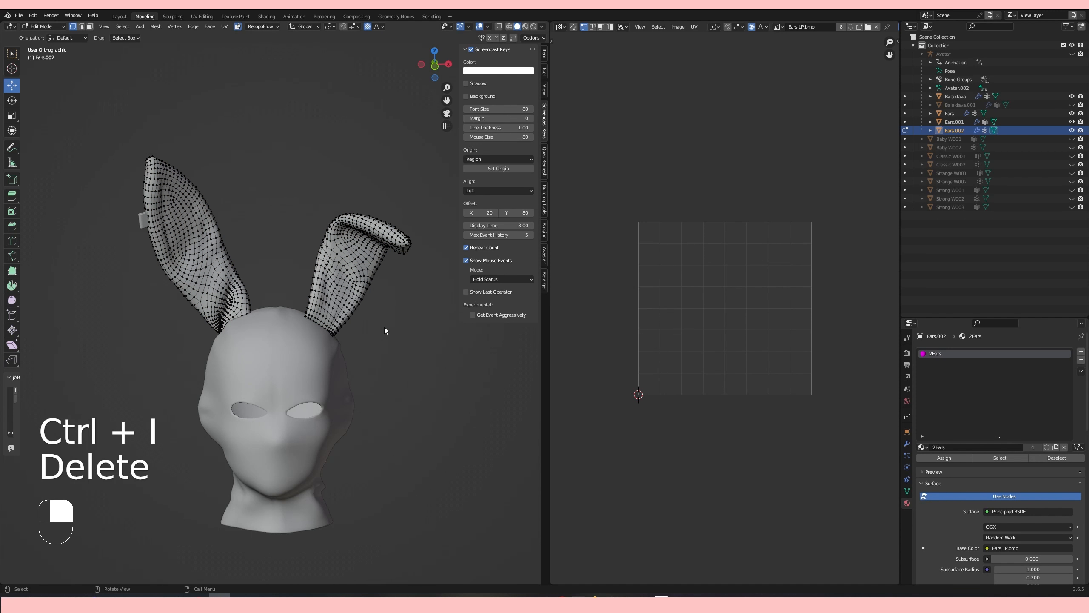
Return to Object Mode and give Ears.002 the existing 3Ears material.
key(Tab)
click(921, 447)
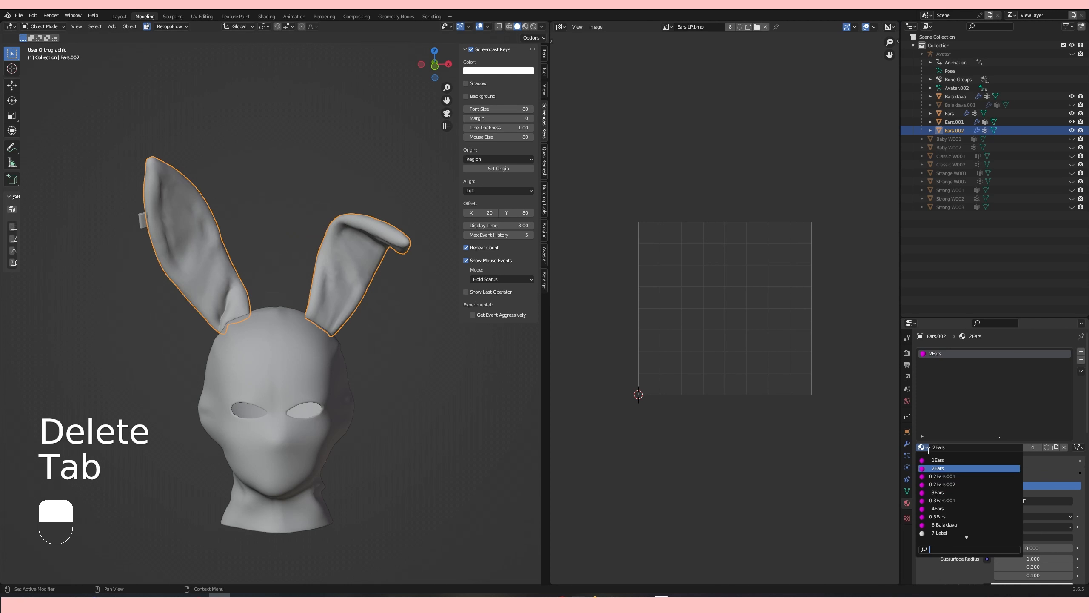
click(1055, 447)
click(921, 447)
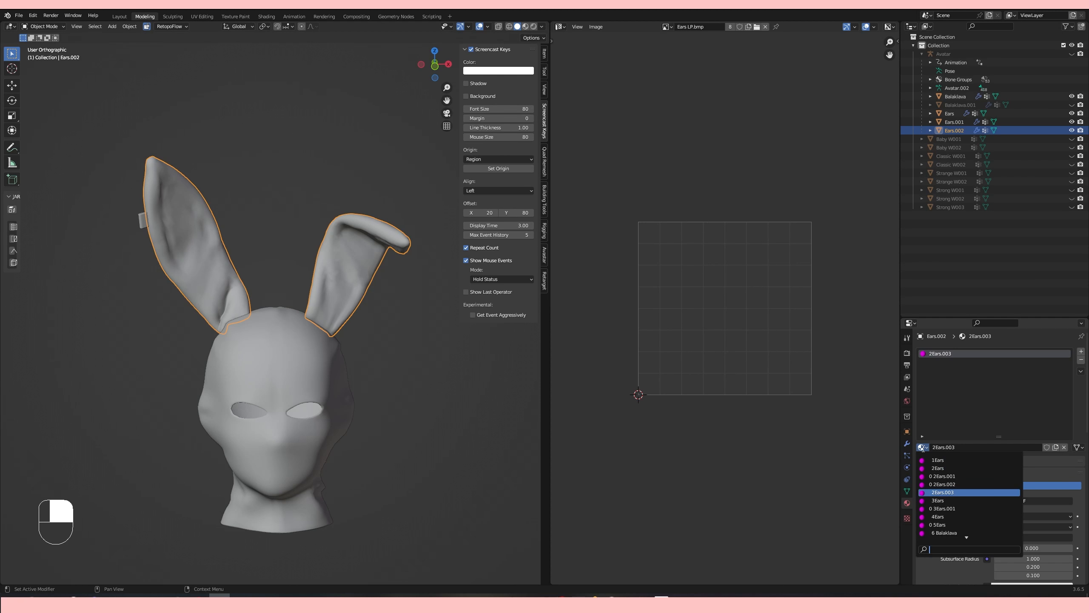
text(3)
click(941, 459)
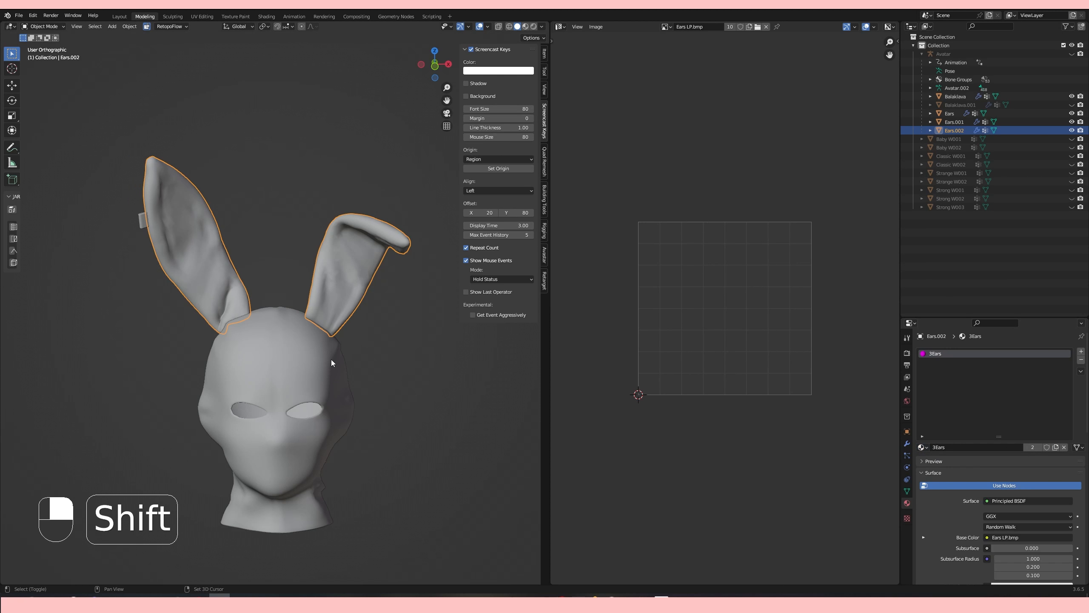
Duplicate Ears.002 in place and select the copy's entire mesh in Edit Mode.
key(shift+d)
right_click(332, 360)
key(Tab)
key(a)
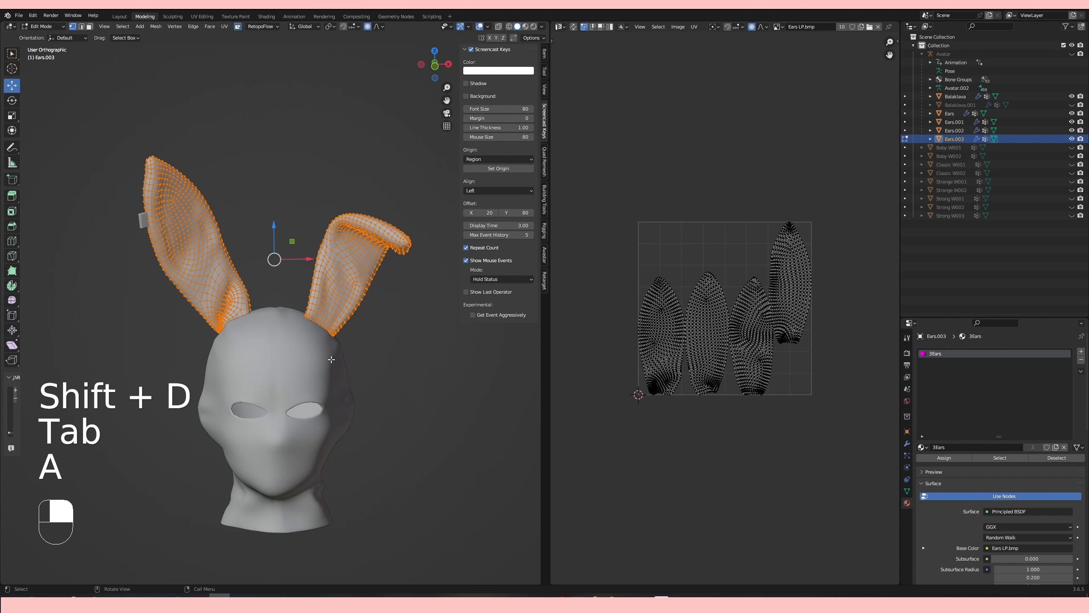
Extrude the copied ears' faces along their normals by 0.001 m and delete the original shell using an inverted selection.
key(alt+e)
click(331, 359)
click(331, 359)
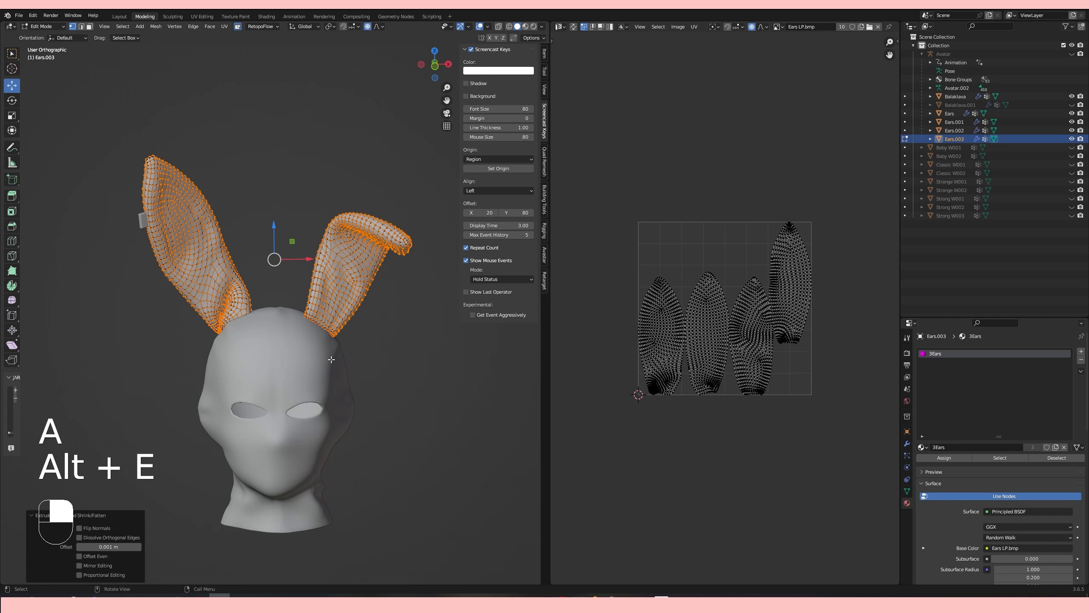
key(ctrl+i)
key(Delete)
click(331, 359)
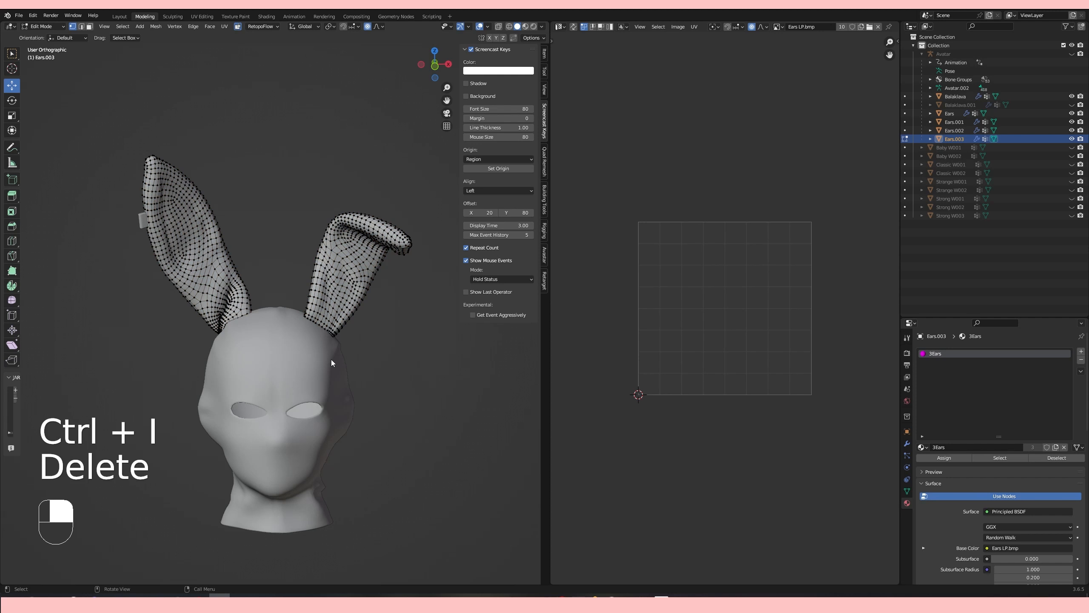
Return to Object Mode and give Ears.003 the existing 4Ears material.
key(Tab)
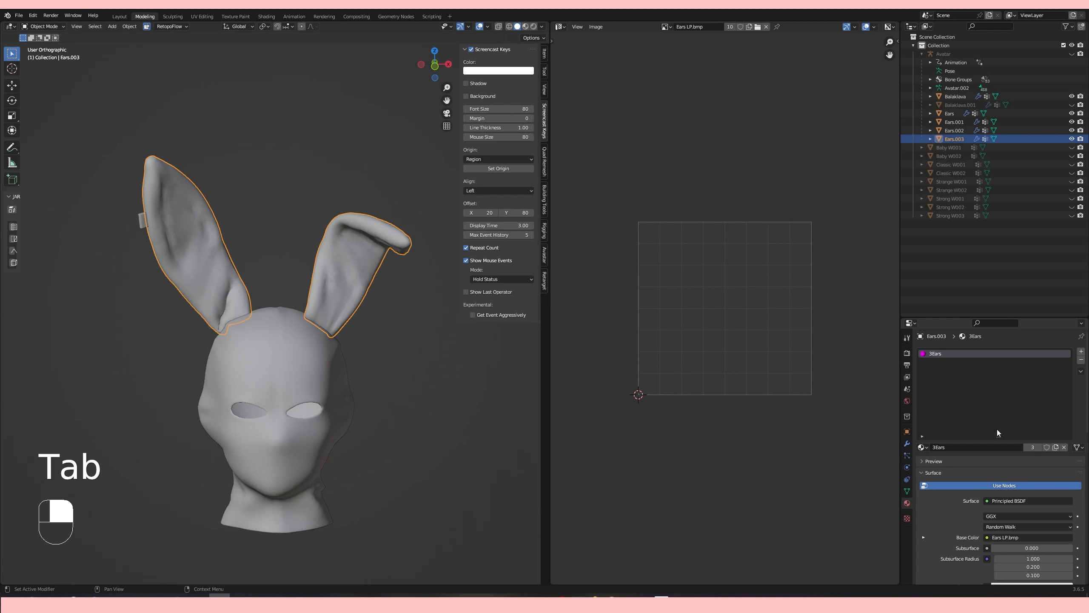
click(1052, 447)
click(922, 447)
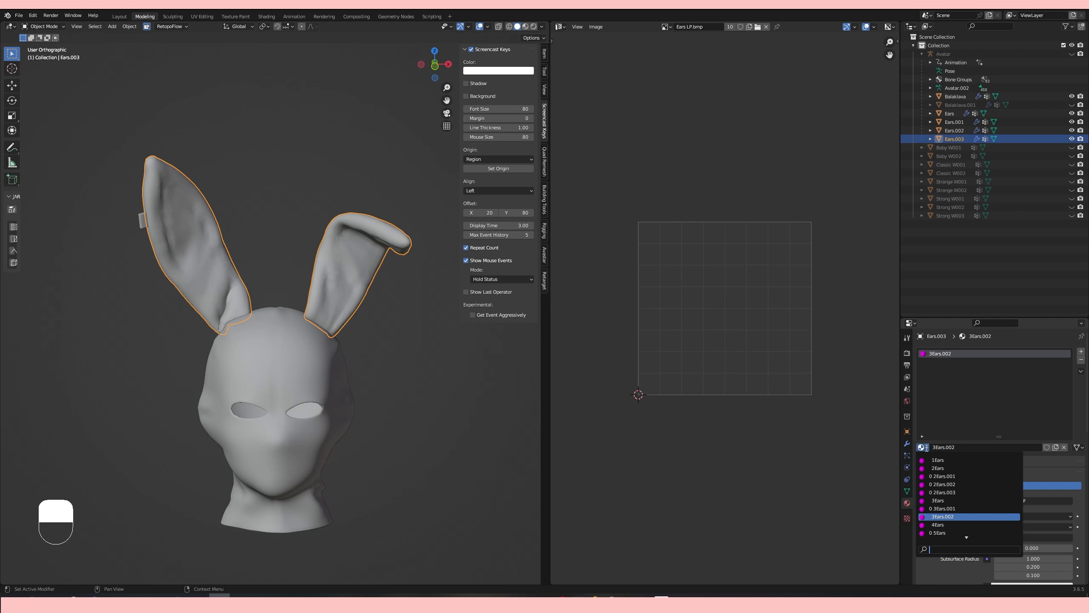
text(4)
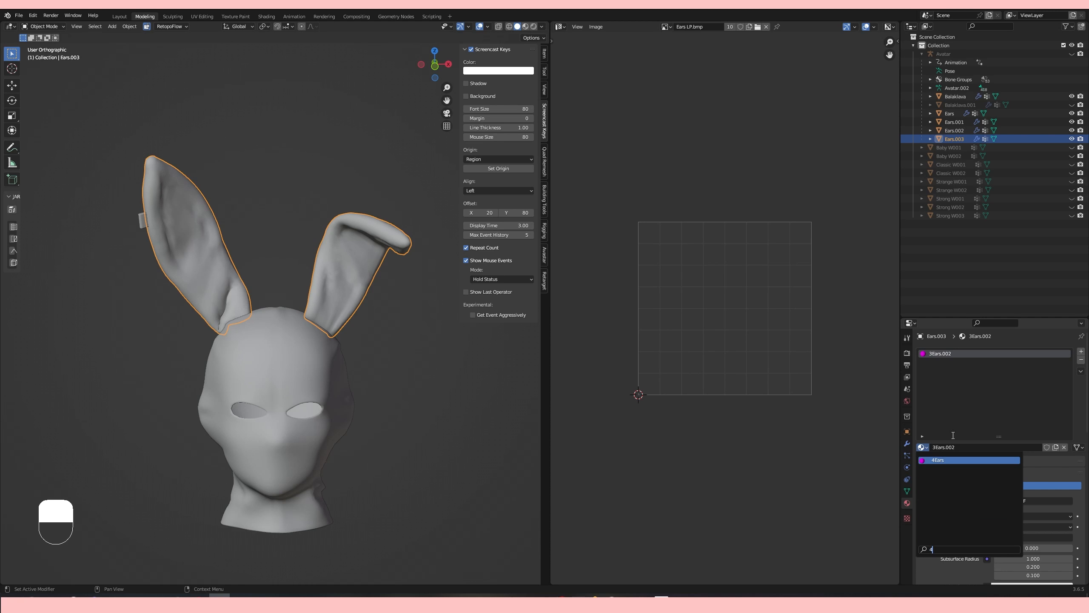
click(974, 459)
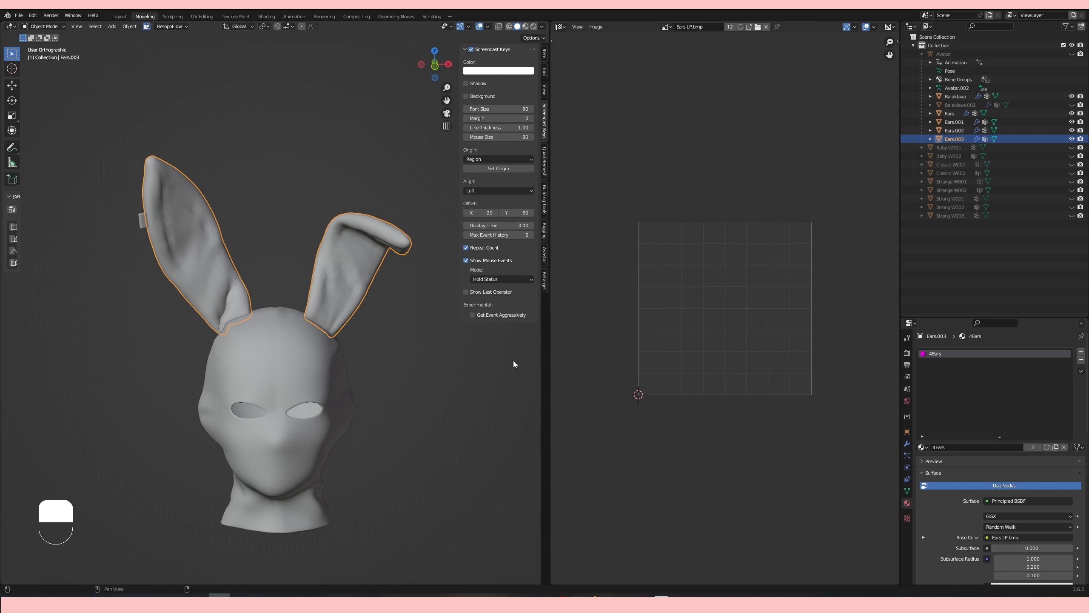
Duplicate Ears.003 in place and select all of the copy's geometry in Edit Mode.
key(shift+d)
right_click(462, 357)
key(Tab)
key(a)
Extrude the faces of Ears.004 along their normals, then invert the selection and delete the original shell.
key(alt+e)
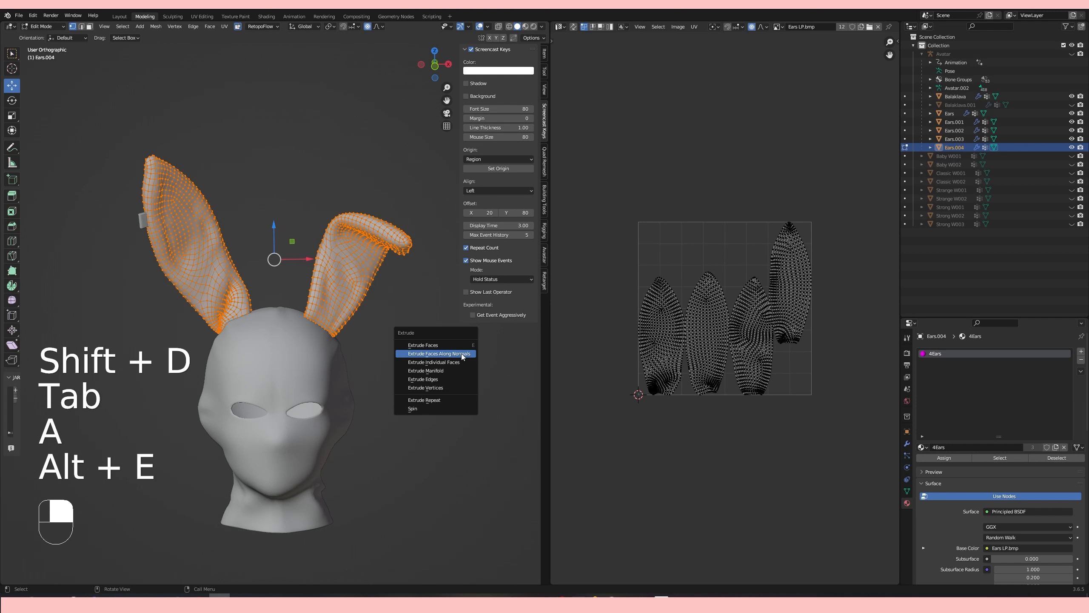
click(462, 355)
click(461, 354)
key(ctrl+i)
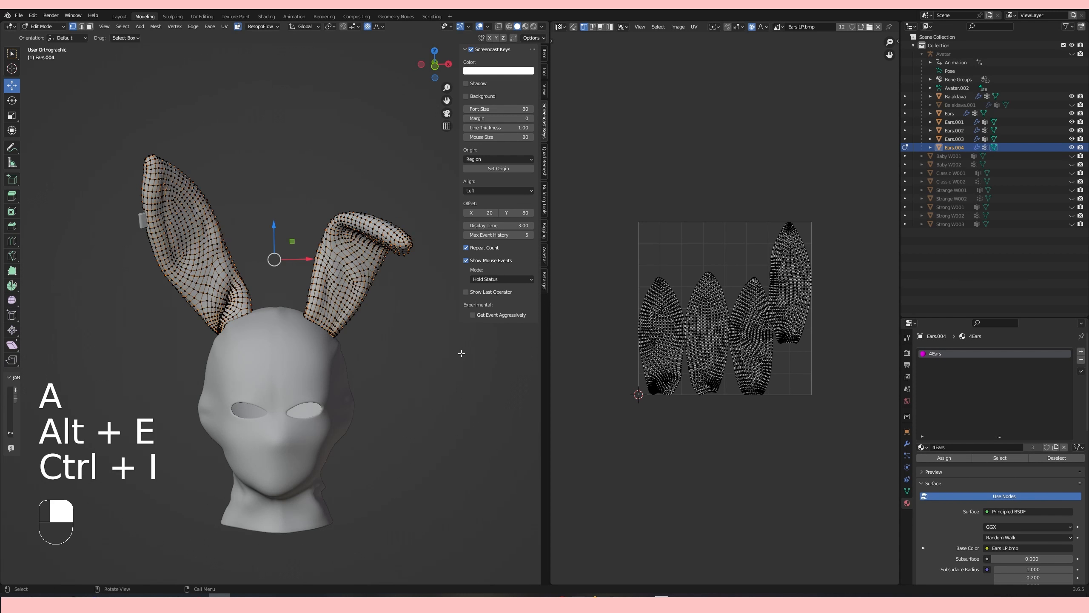
key(Delete)
click(461, 356)
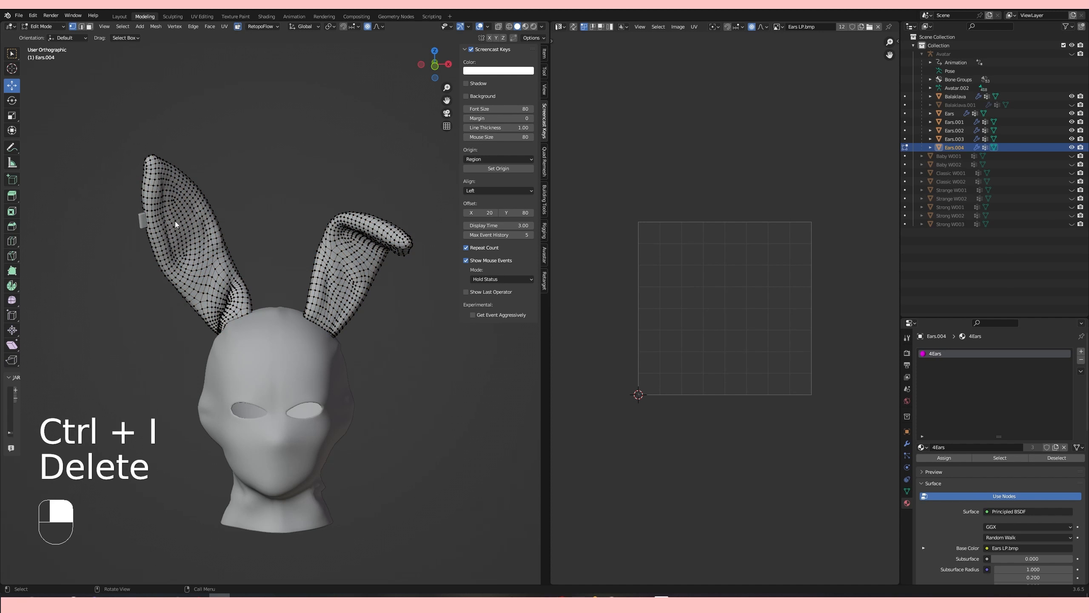
Return to Object Mode and give Ears.004 the existing 5Ears material.
key(Tab)
click(1055, 447)
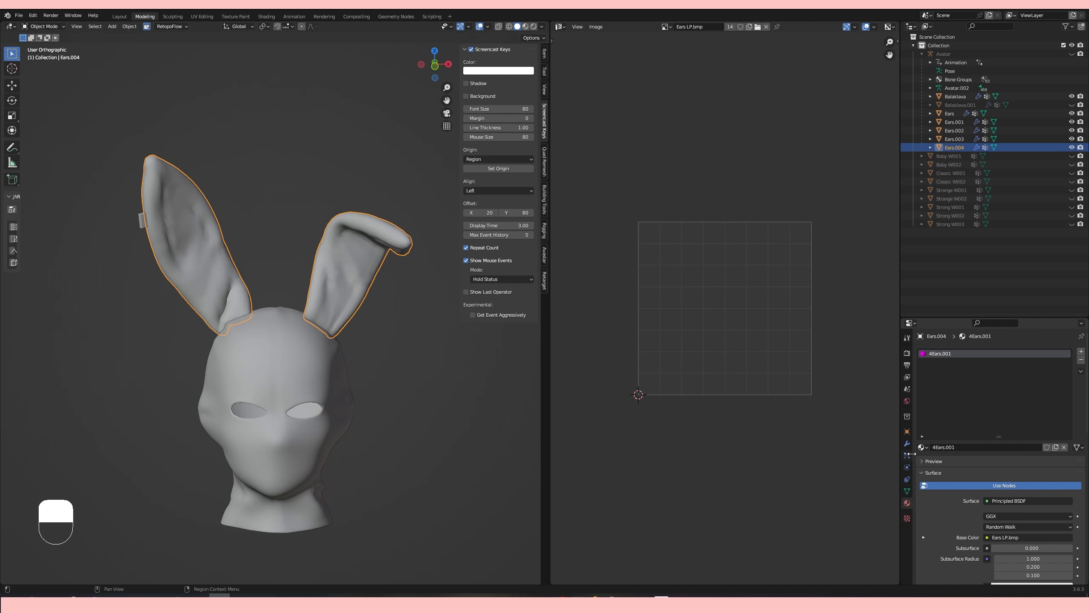
click(921, 447)
text(5)
click(940, 460)
Select Ears through Ears.004 with Ears as the active object and join them into one mesh.
click(949, 113)
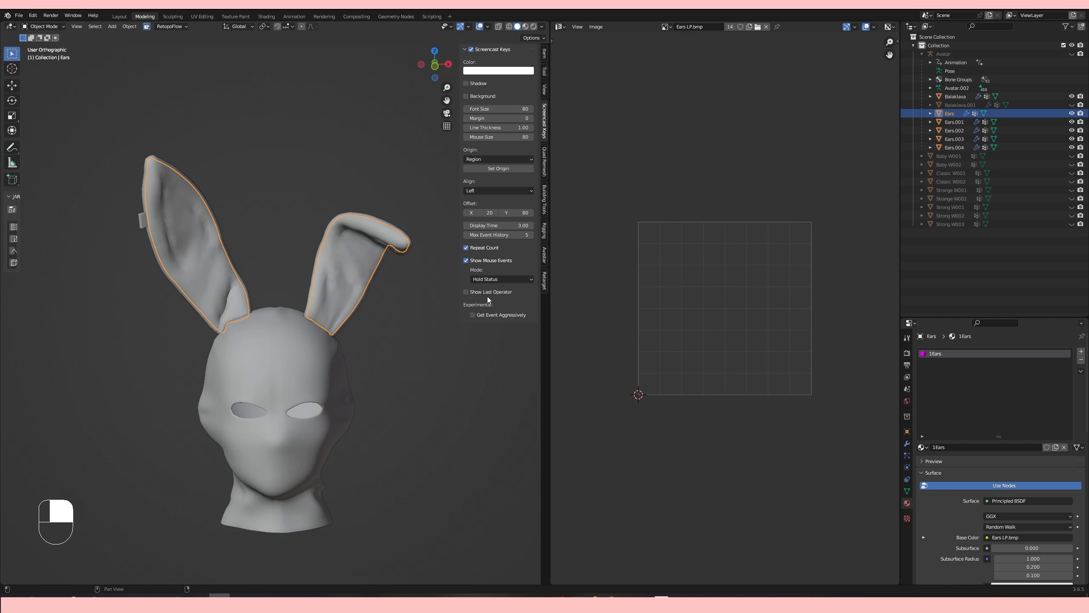
click(964, 122)
shift+click(957, 148)
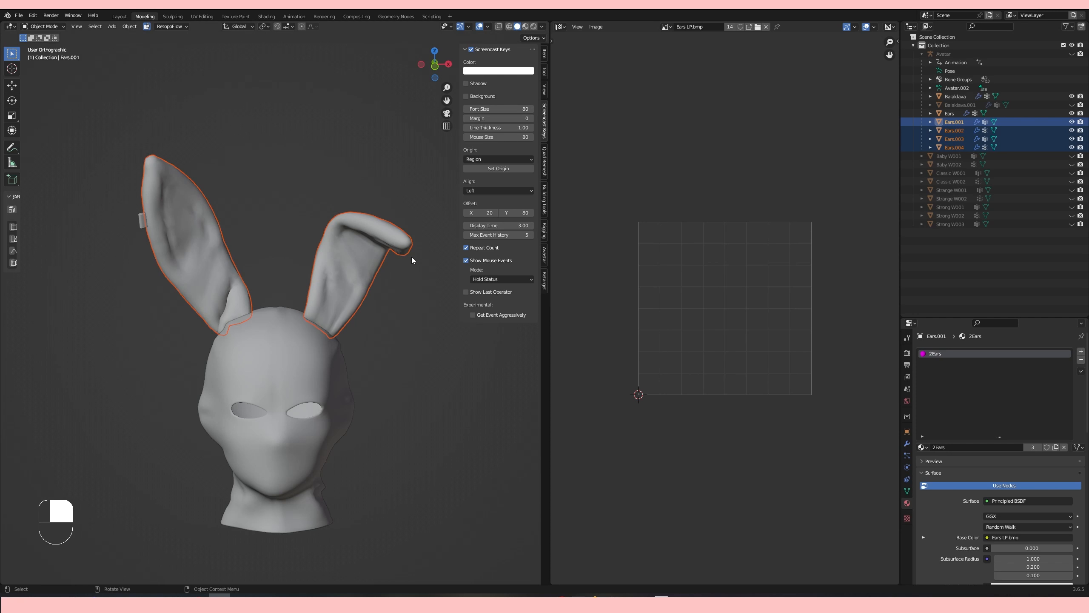
click(952, 113)
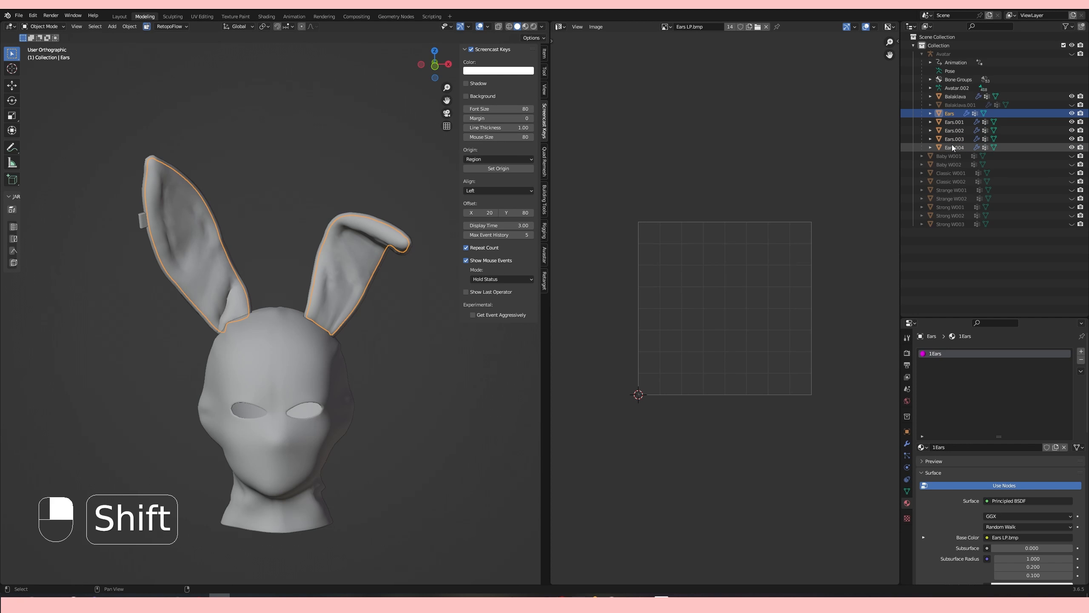
shift+click(952, 149)
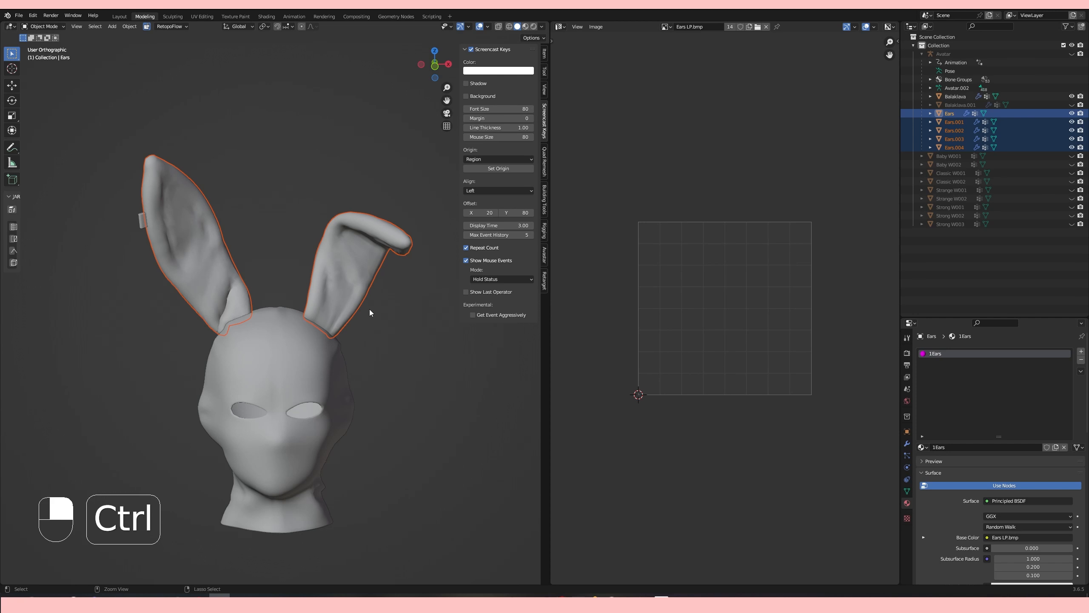
key(ctrl+j)
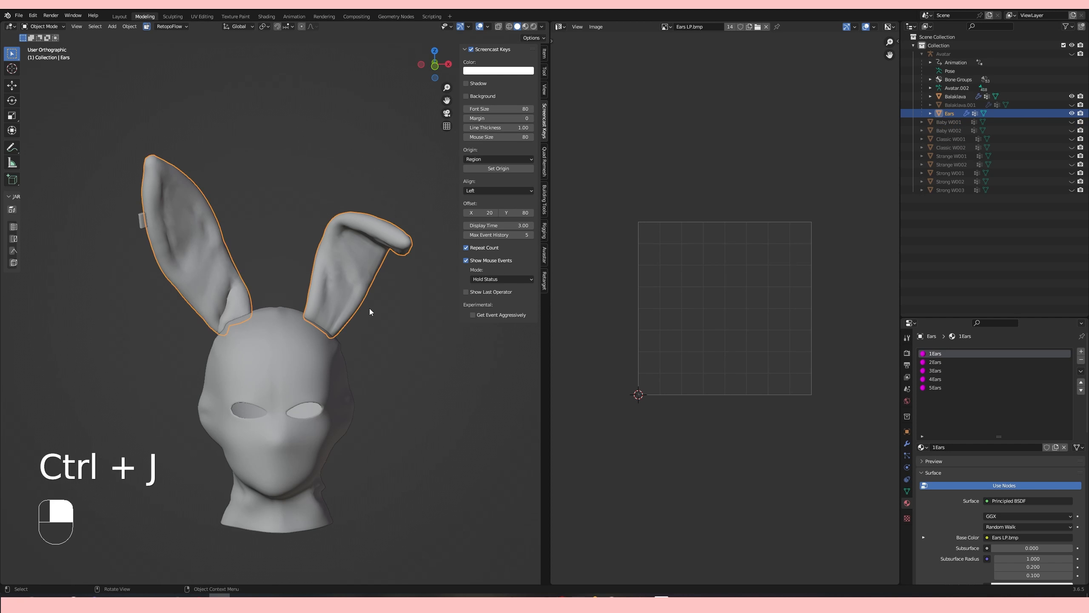
Join the Balaklava object into the Ears object, keeping Ears active.
click(957, 97)
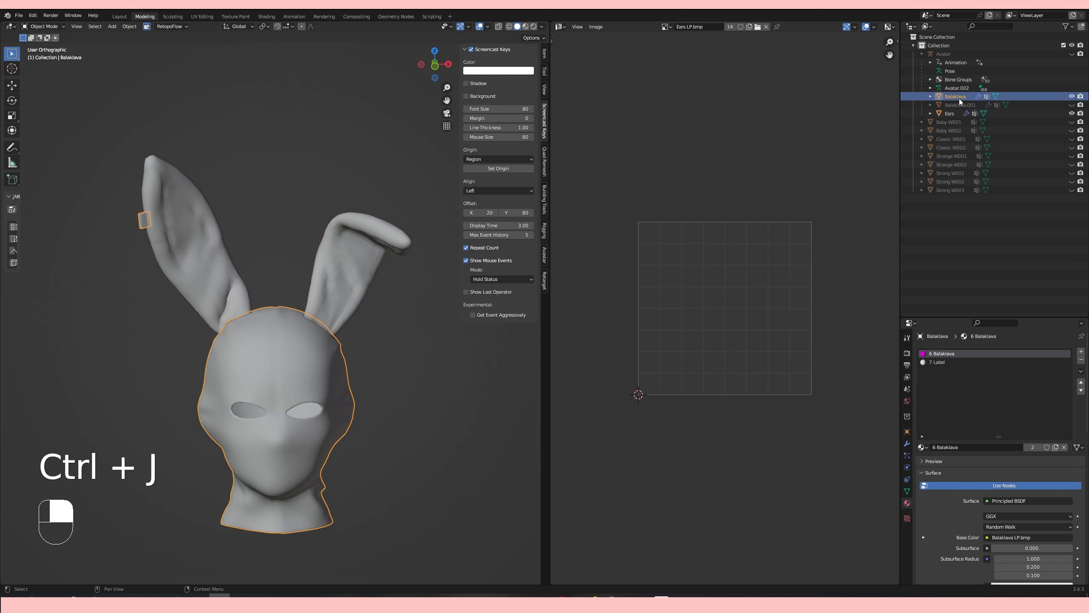
ctrl+click(954, 114)
key(ctrl+j)
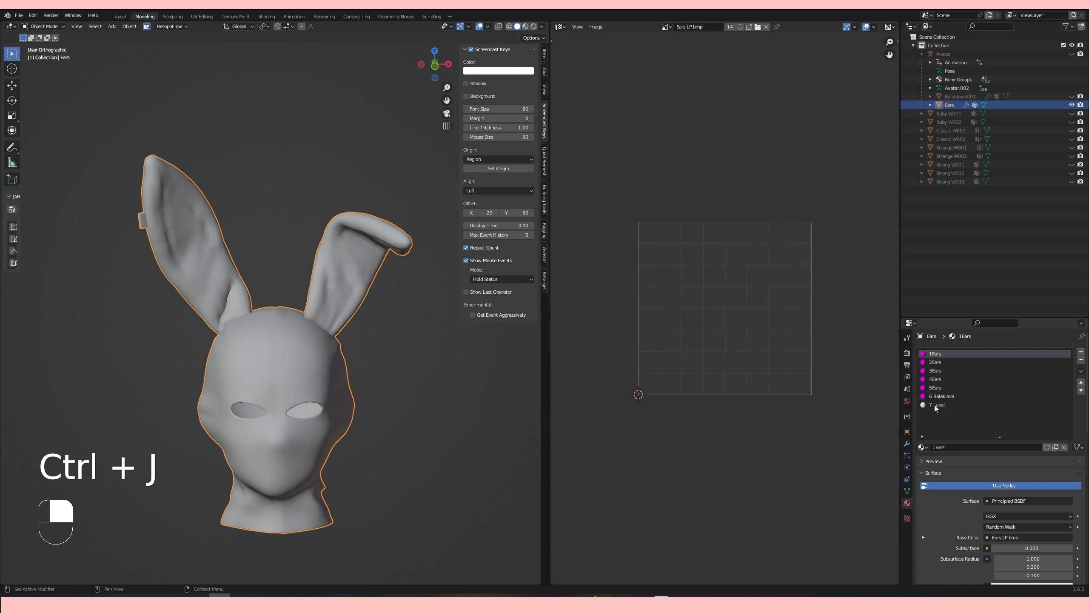
In Edit Mode, select only the geometry using the 1Ears material and turn on X-Ray to inspect it within the layered ears.
middle_drag(430, 321, 364, 374)
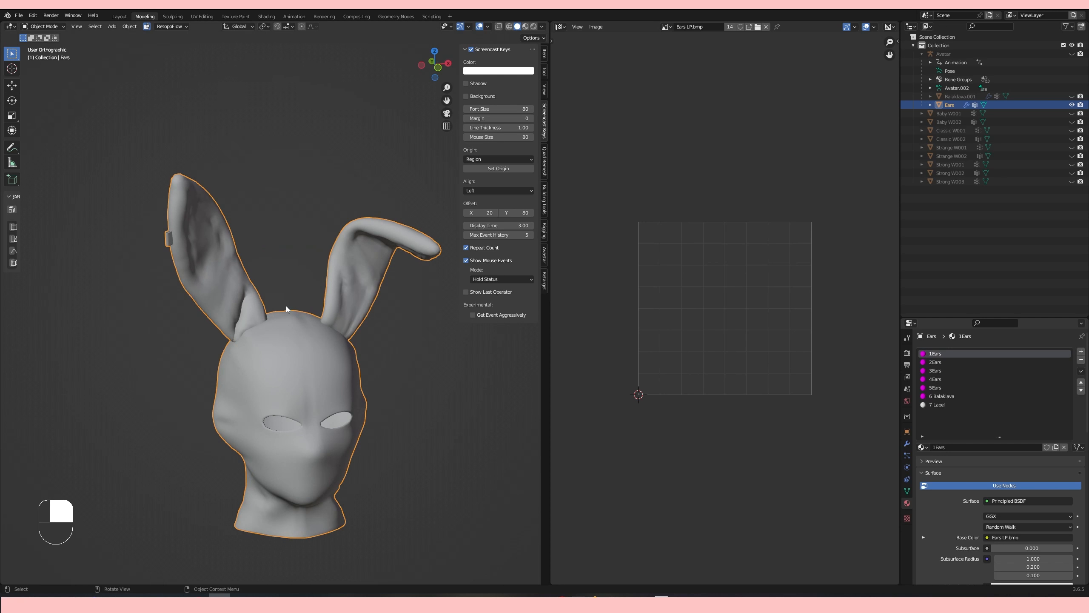
key(Tab)
key(alt+a)
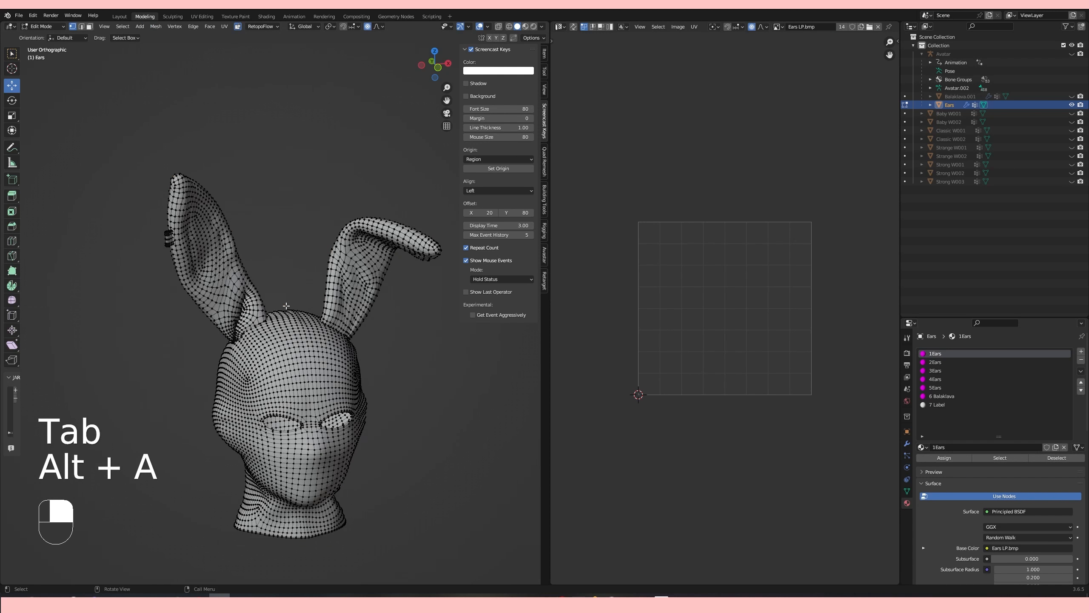
click(1000, 458)
scroll(332, 277, up, 6)
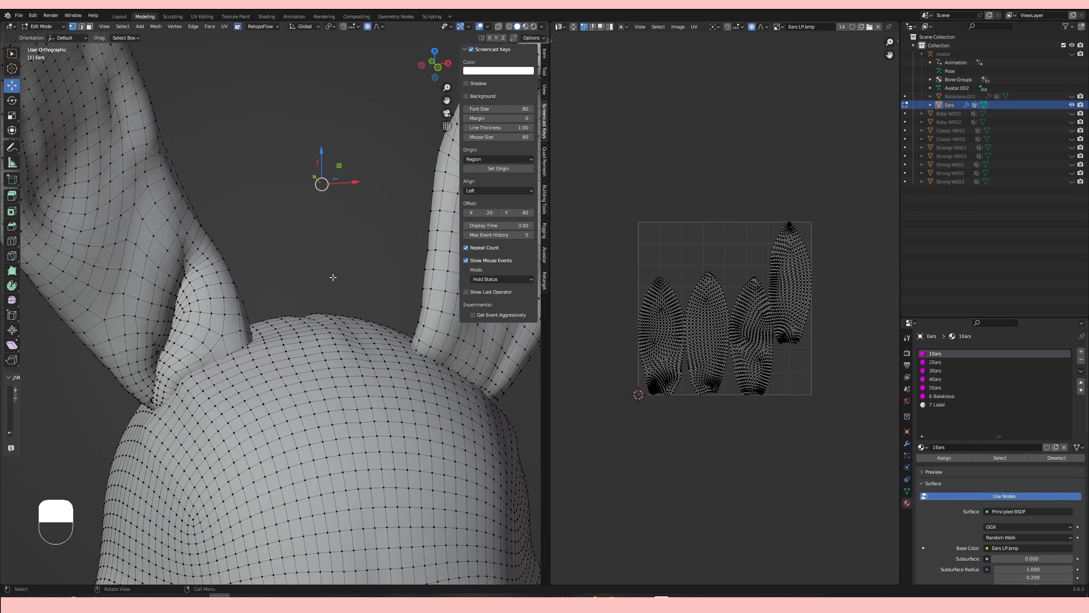
scroll(271, 305, up, 8)
scroll(271, 305, down, 9)
click(499, 27)
scroll(244, 300, down, 3)
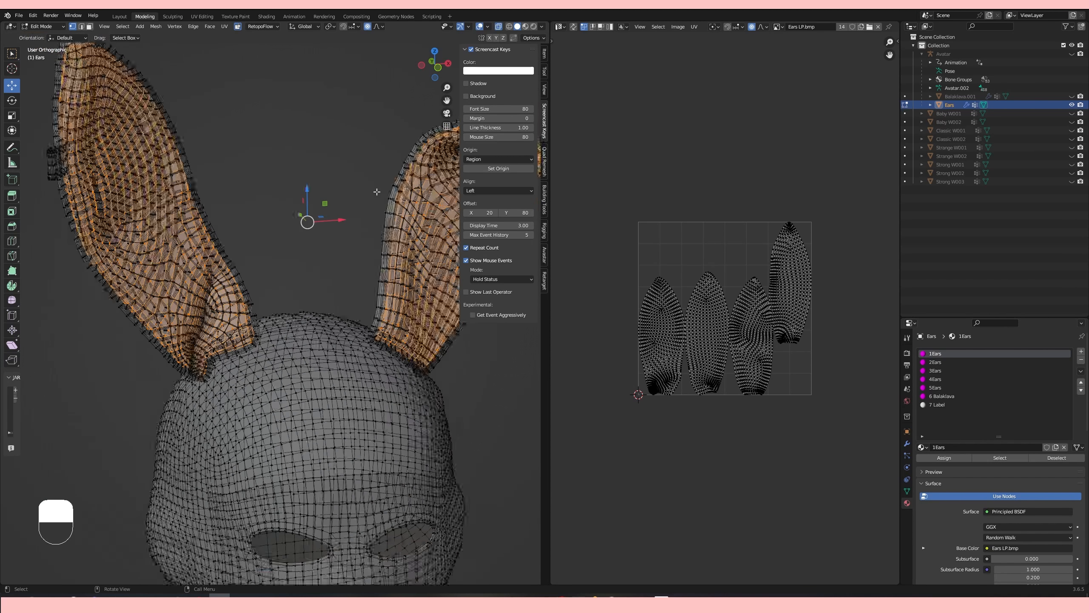
middle_drag(240, 296, 206, 296)
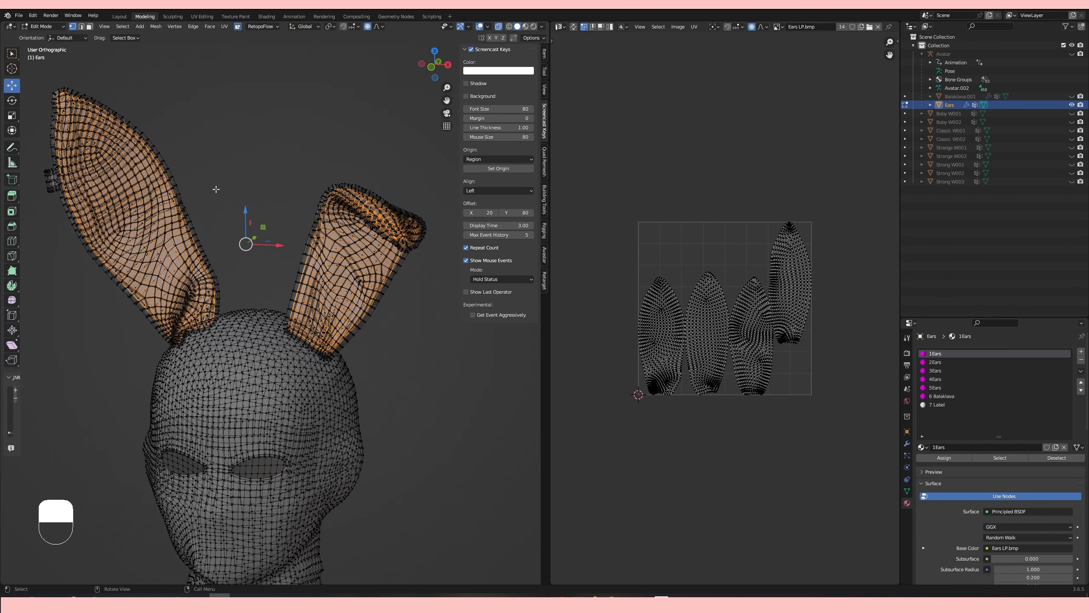
scroll(216, 190, down, 1)
middle_drag(242, 228, 279, 228)
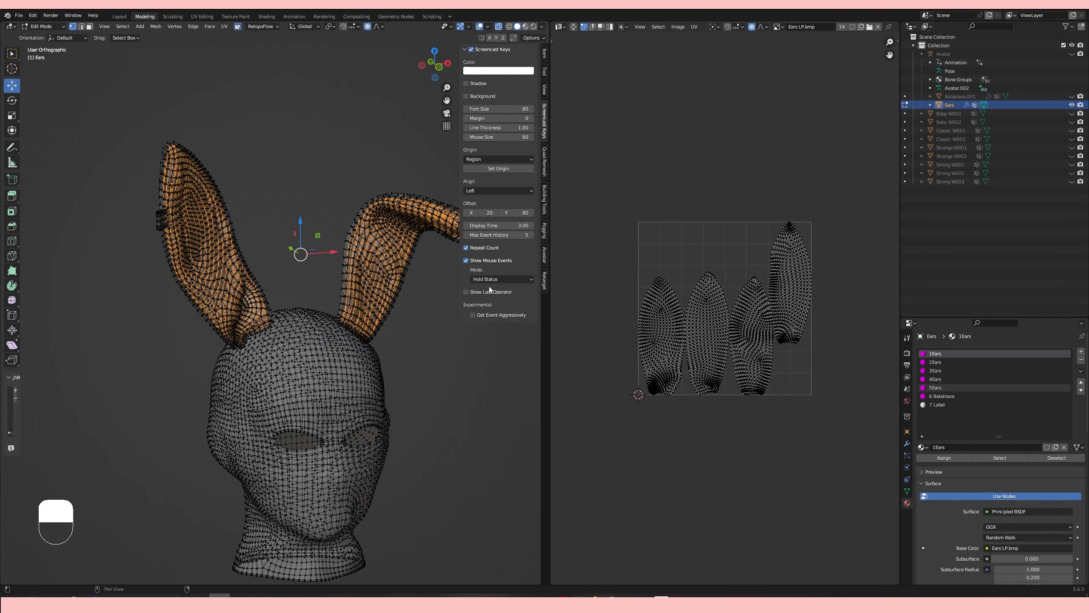
Check the geometry and UVs of the 2Ears, 3Ears, 4Ears and 5Ears materials by selecting each slot's faces in turn.
key(alt+a)
click(982, 362)
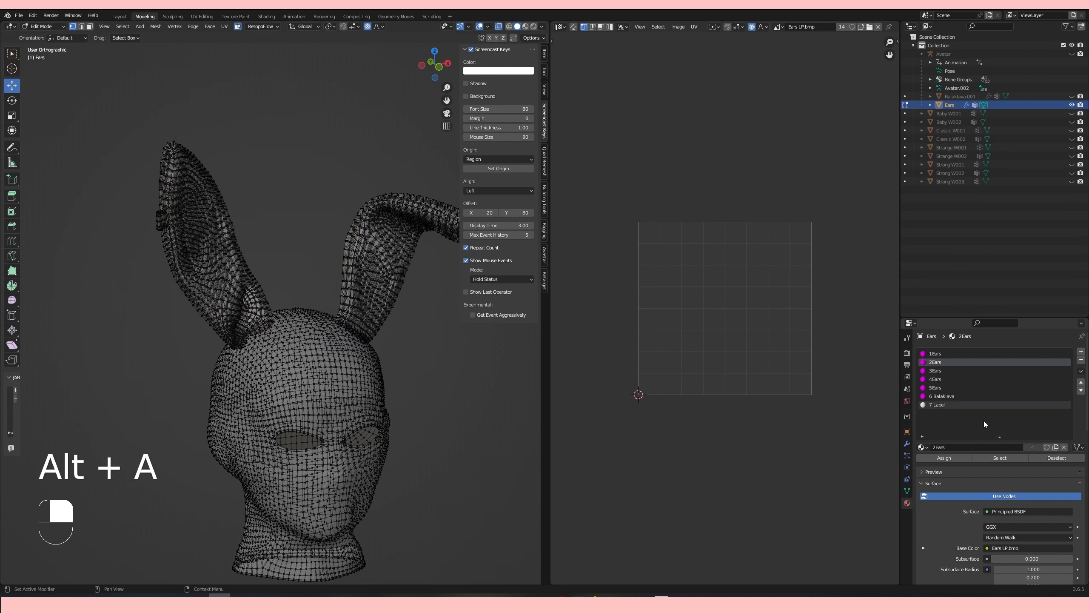
click(1001, 458)
key(alt+a)
click(965, 370)
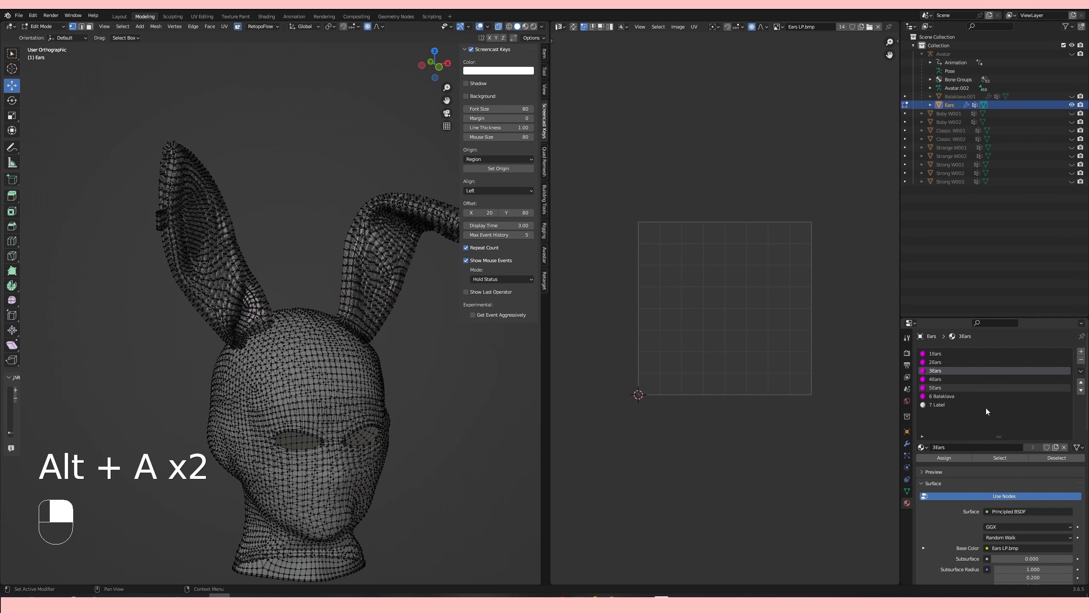
click(1000, 458)
key(alt+a)
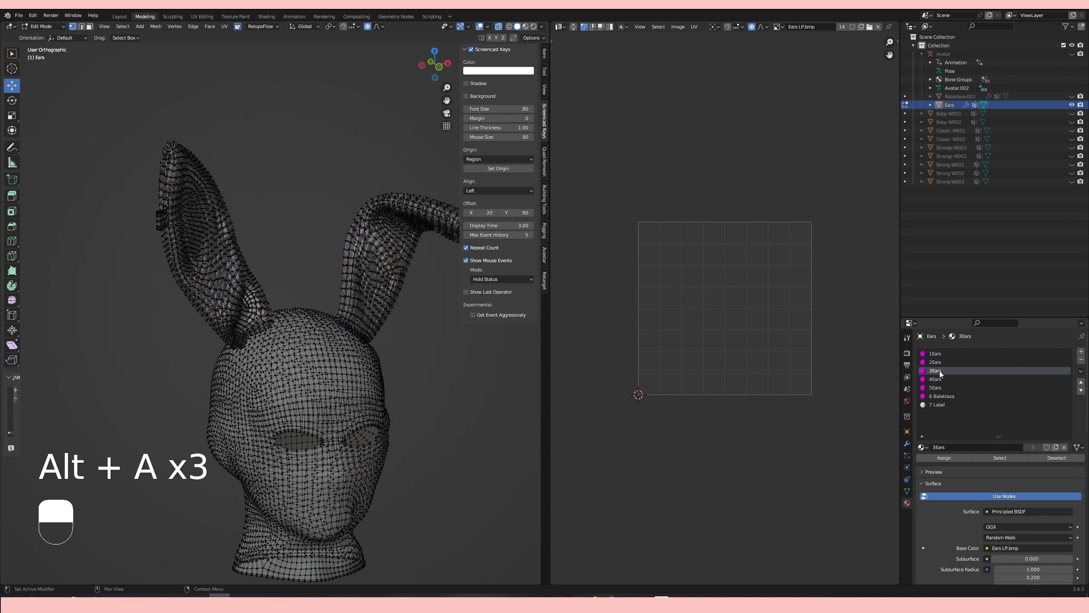
click(986, 379)
click(1000, 457)
key(alt+a)
click(986, 387)
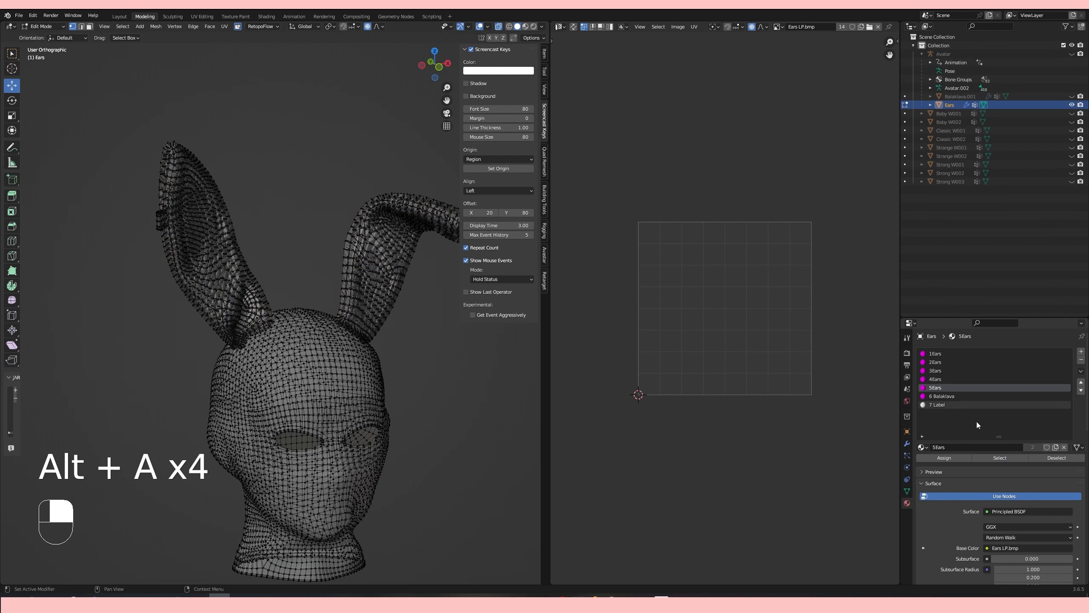
click(999, 458)
Clear the selection and select the geometry assigned to the 6 Balaklava material to check its UV layout.
key(alt+a)
click(965, 396)
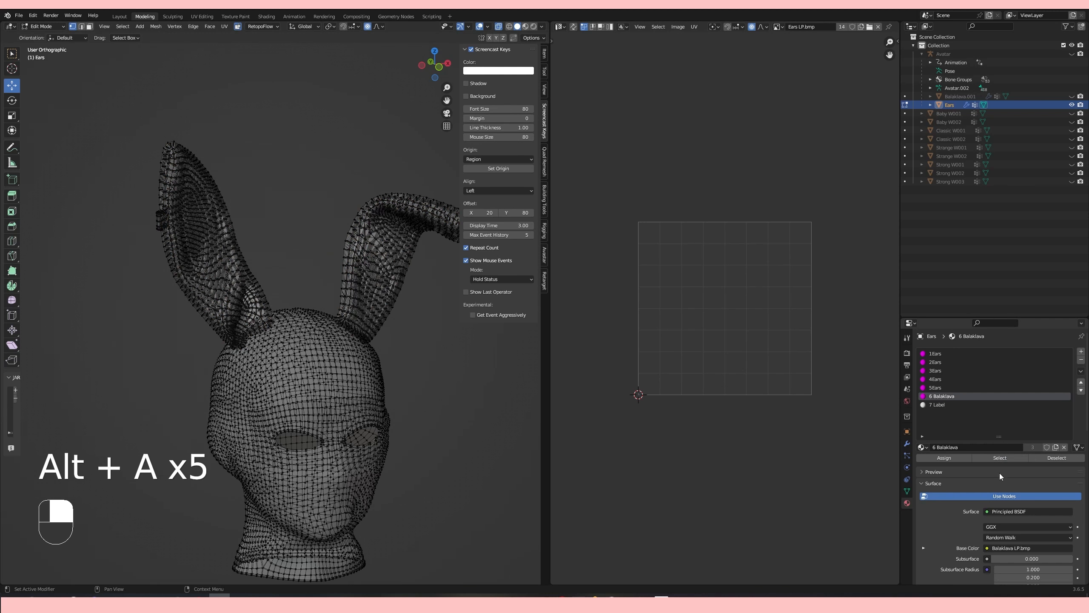
click(999, 458)
shift+middle_drag(686, 342, 689, 295)
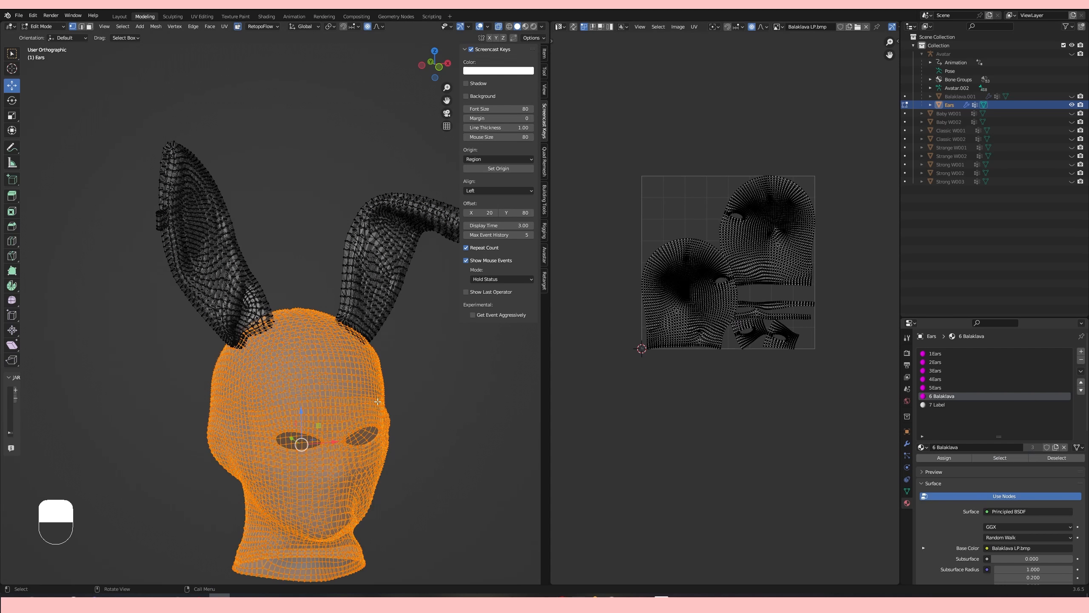
Clear the selection, select the geometry assigned to the 7 Label material to check it, and deselect everything again.
middle_drag(377, 402, 446, 399)
key(alt+a)
click(946, 404)
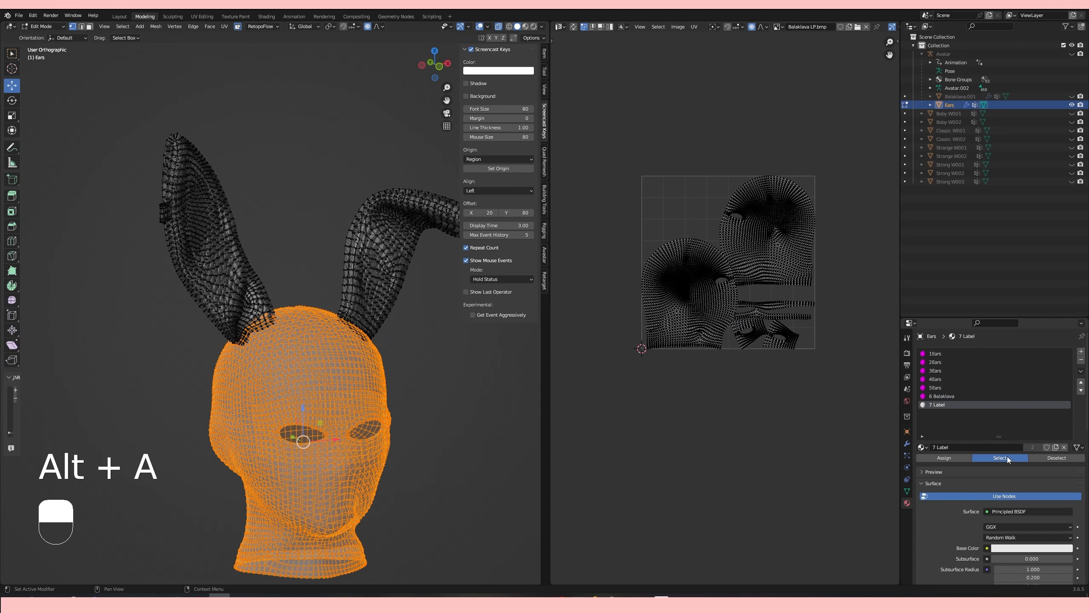
click(1003, 457)
middle_drag(416, 325, 419, 317)
key(alt+a)
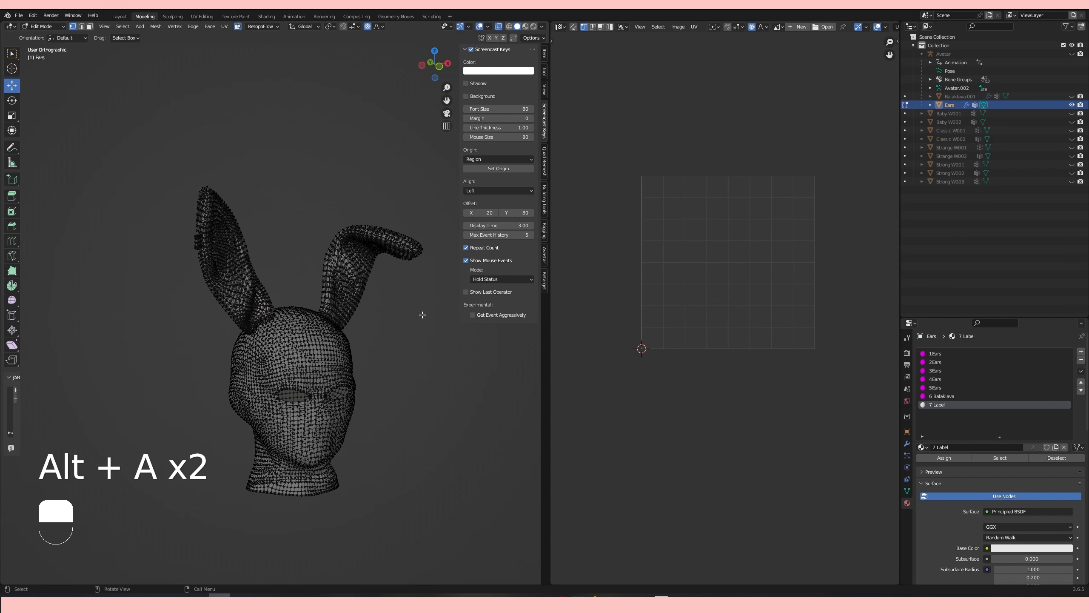
Turn off X-Ray and return the joined Ears mesh to Object Mode.
click(499, 27)
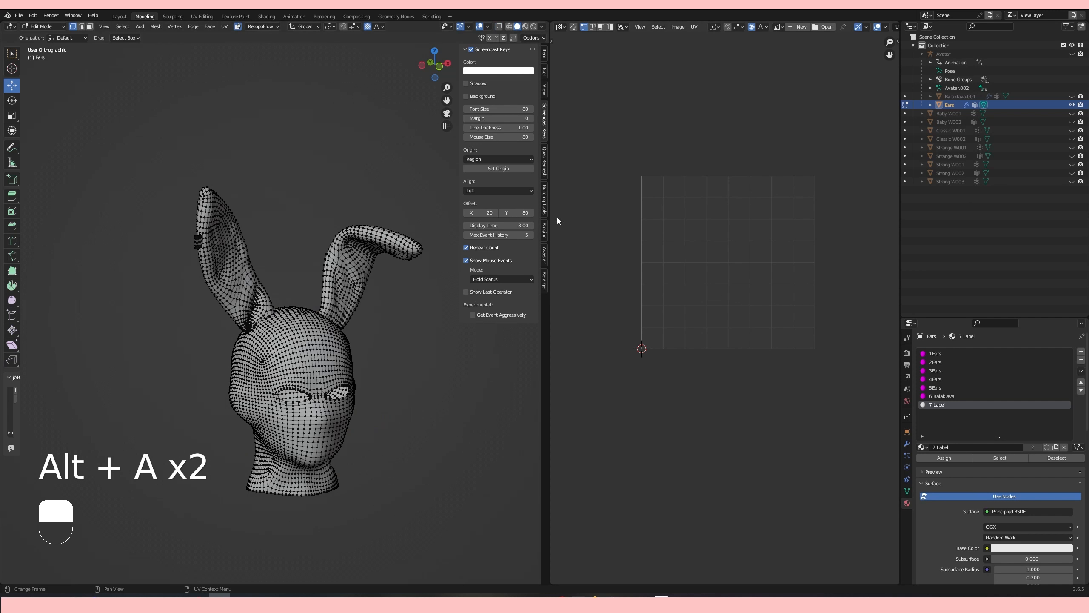
key(ctrl+Tab)
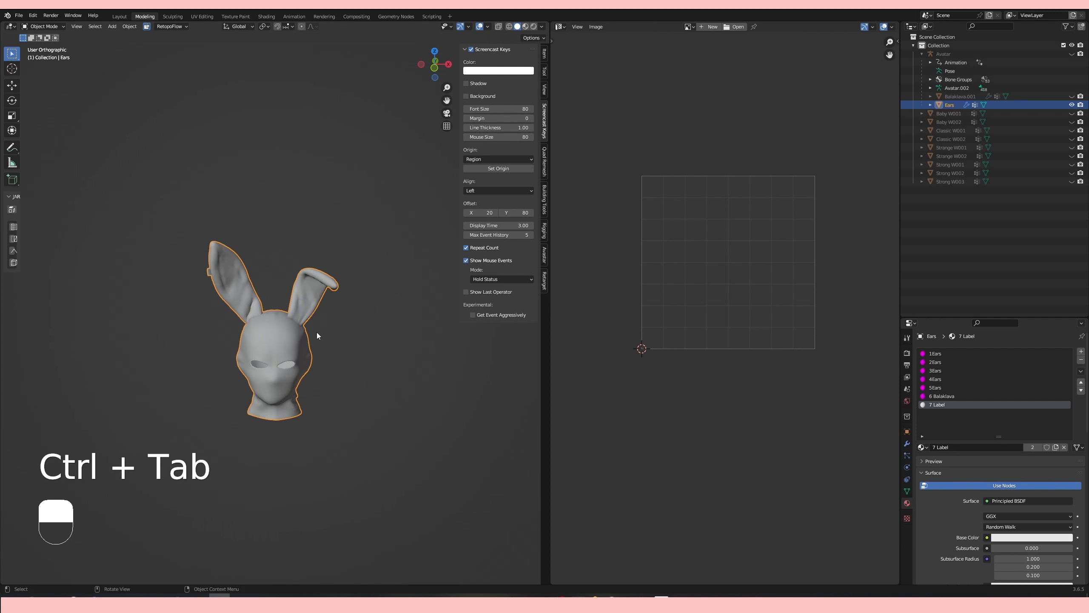
scroll(350, 268, up, 4)
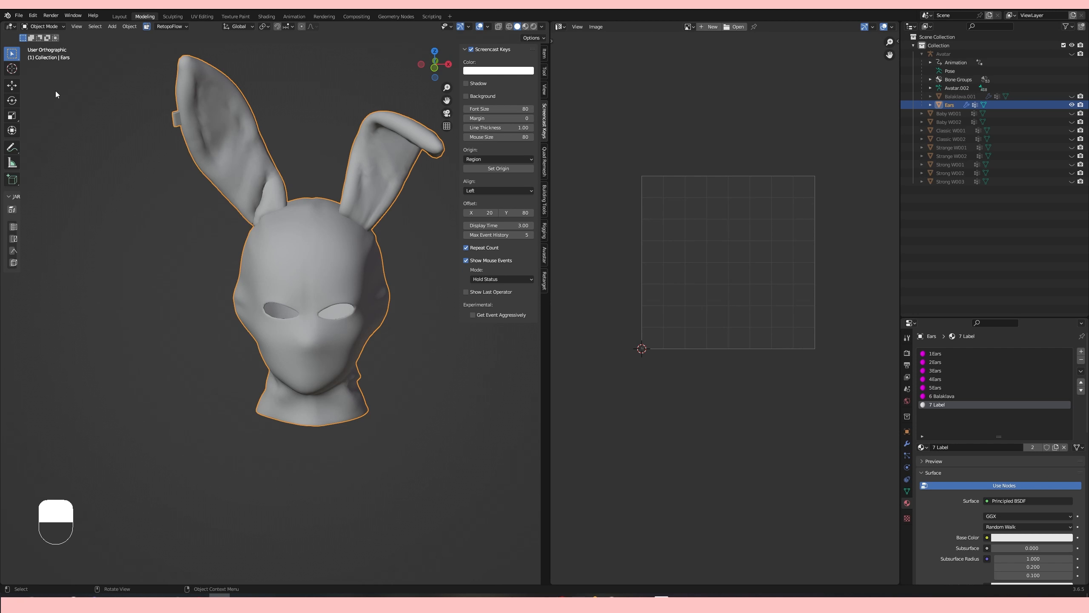
Export the Ears mesh as Collada (Avastar) to the ANTHEM - September 2024 folder, named BALAKLAVA FUR TEST.dae, after reviewing the advanced options.
click(18, 15)
mouse_move(50, 146)
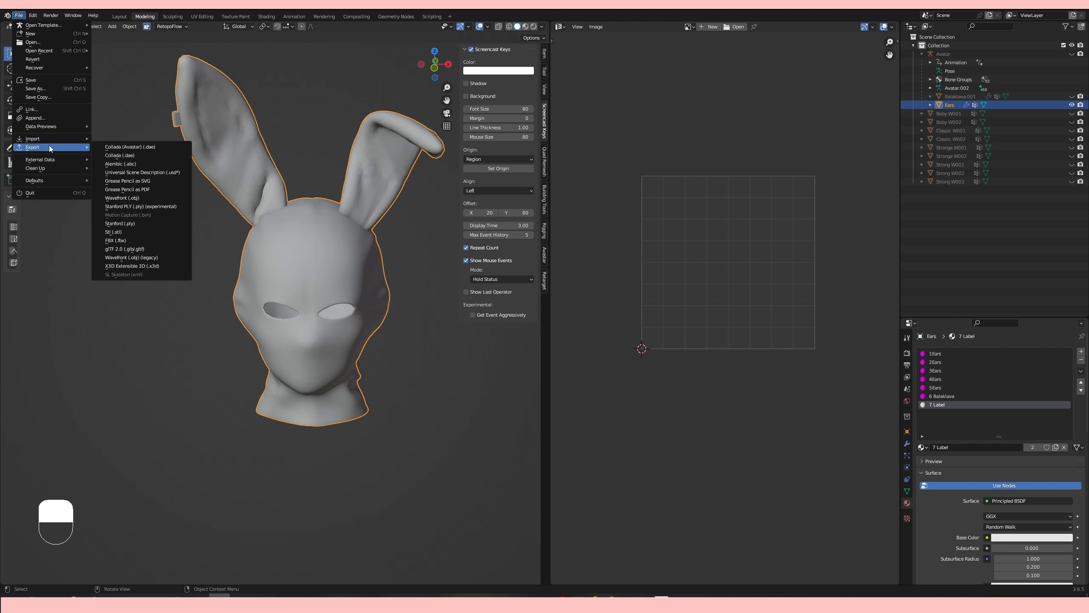
click(138, 147)
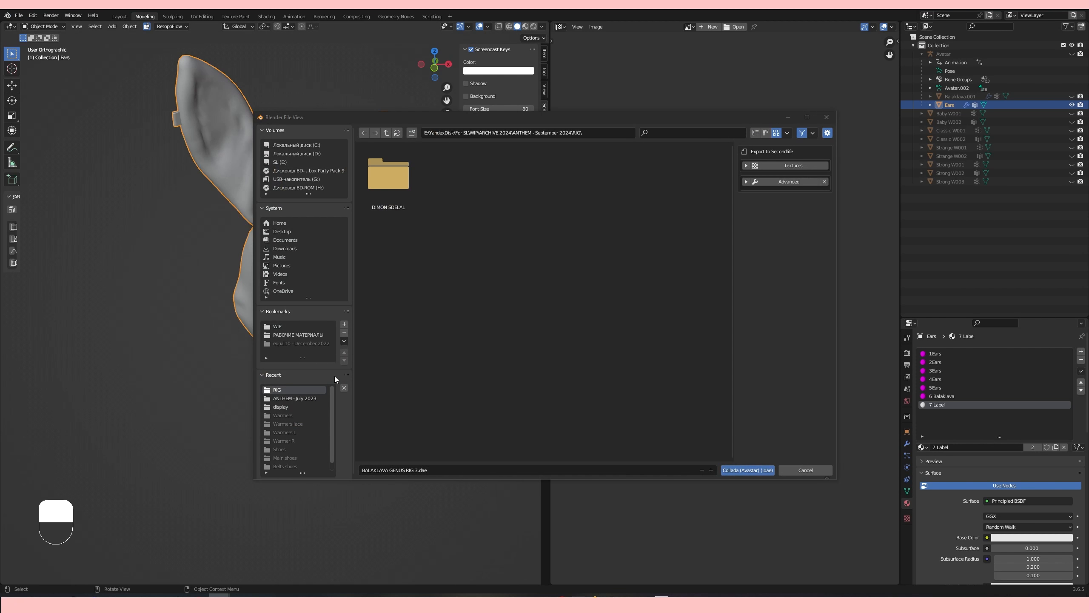
click(386, 133)
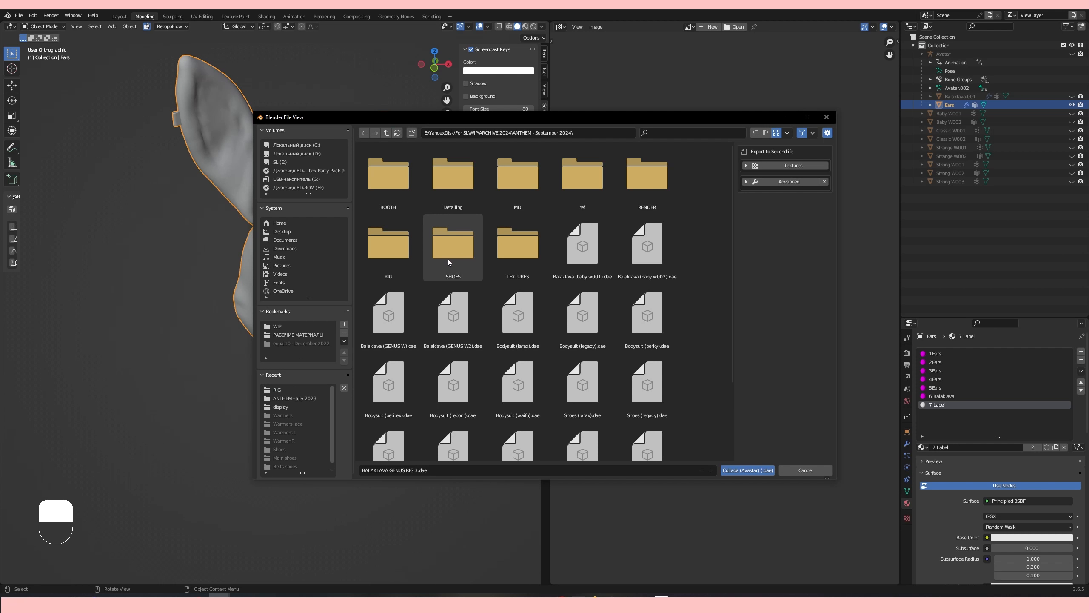
click(424, 470)
drag(418, 470, 0, 447)
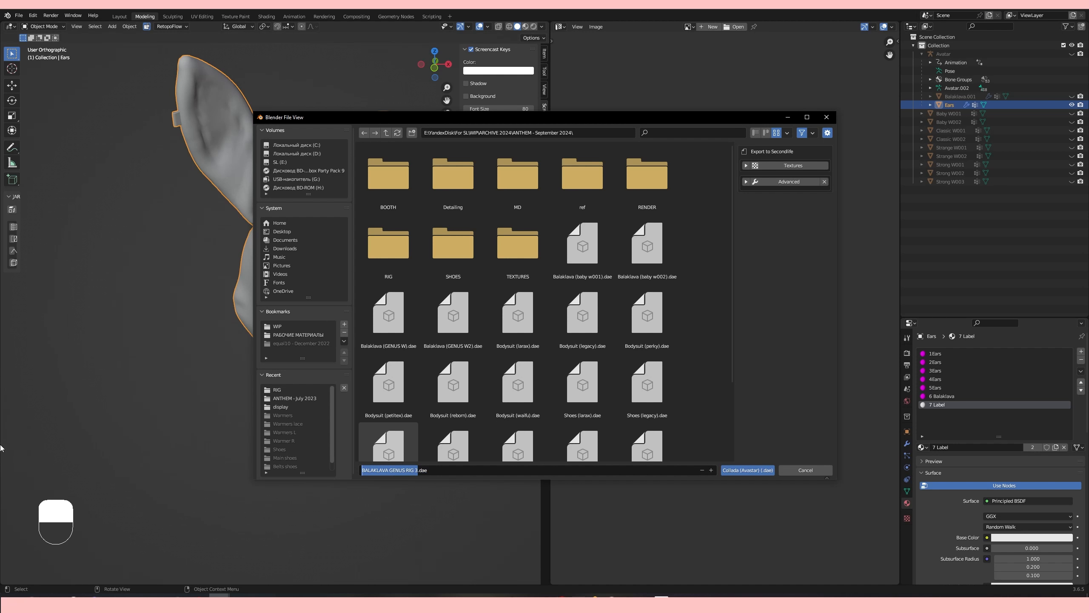
text(BL)
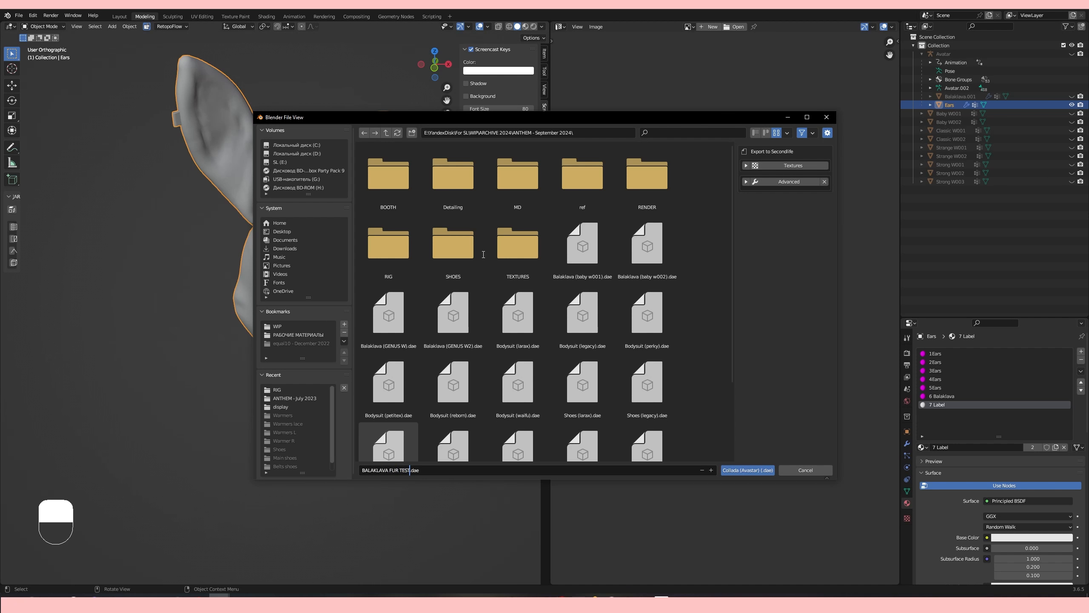
click(746, 182)
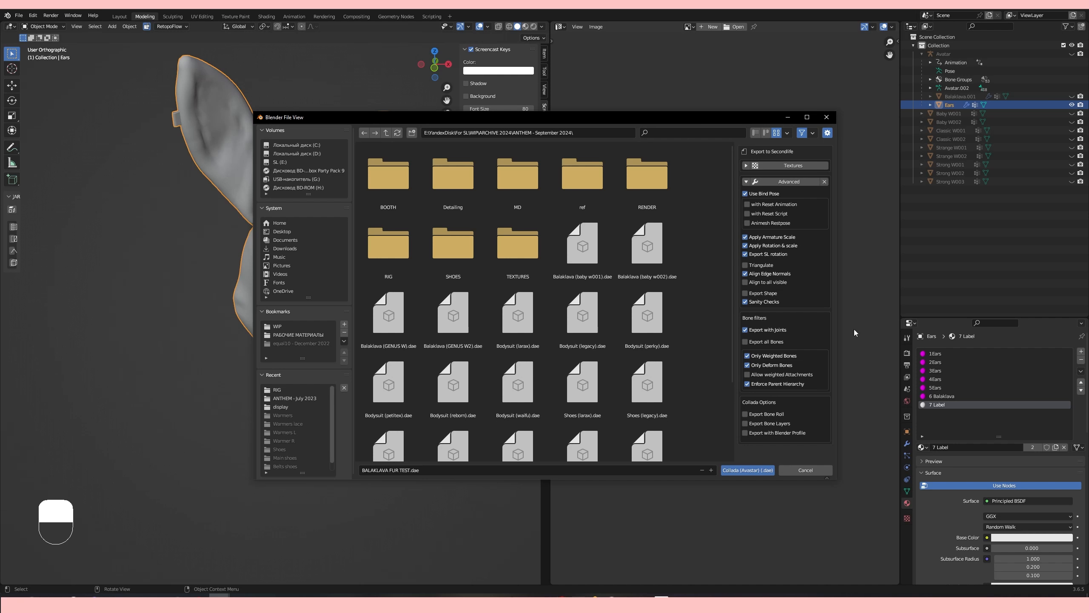
click(752, 470)
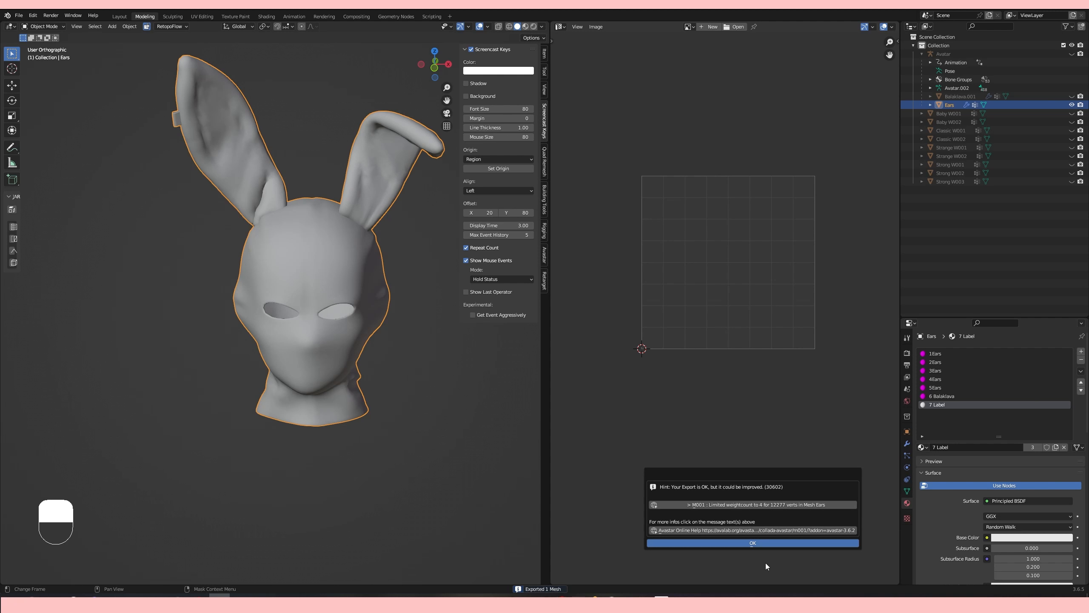
click(754, 544)
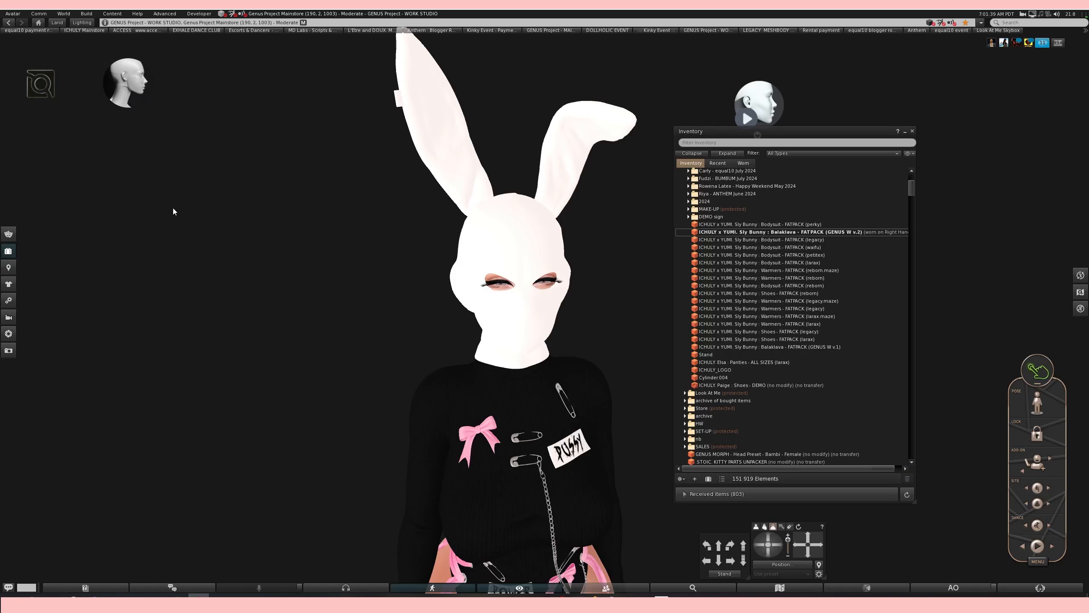
In the Second Life viewer, detach the worn bunny balaclava and load BALAKLAVA FUR TEST.dae from ANTHEM - September 2024 for mesh model upload.
right_click(542, 227)
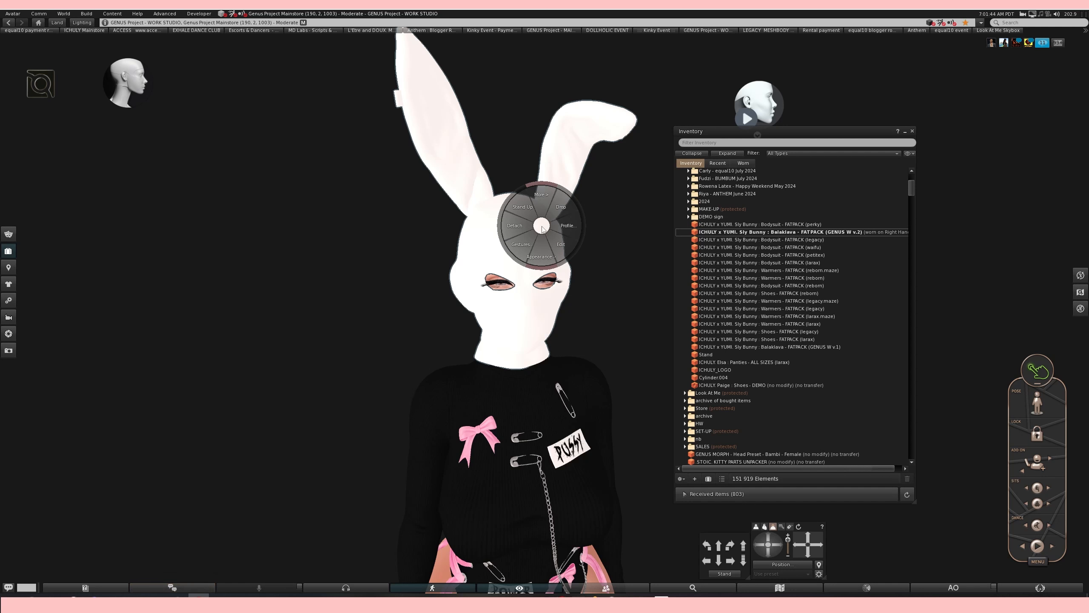
click(514, 225)
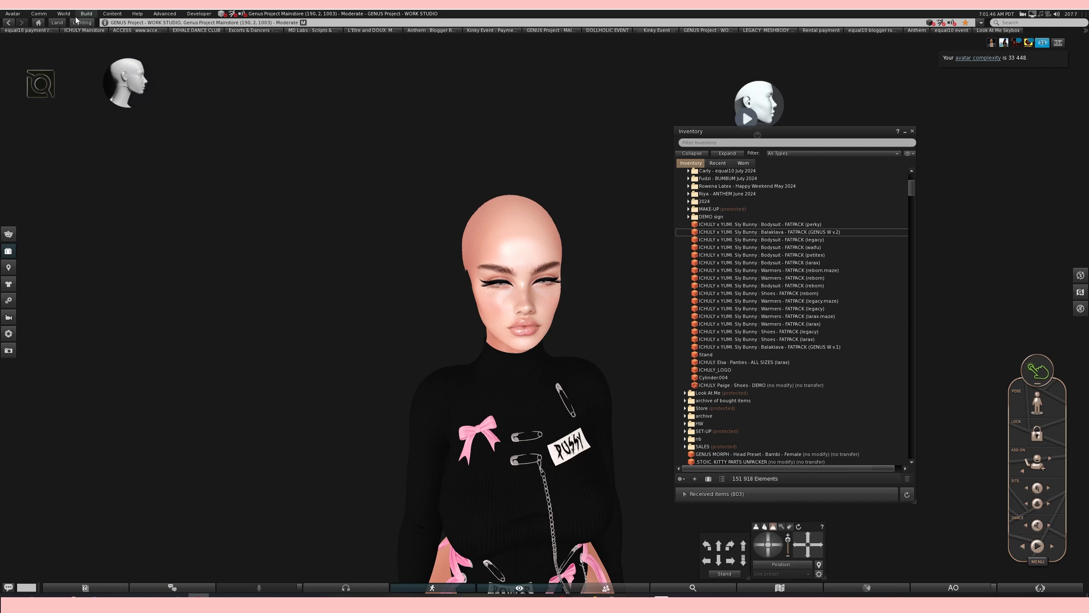
click(86, 13)
mouse_move(107, 122)
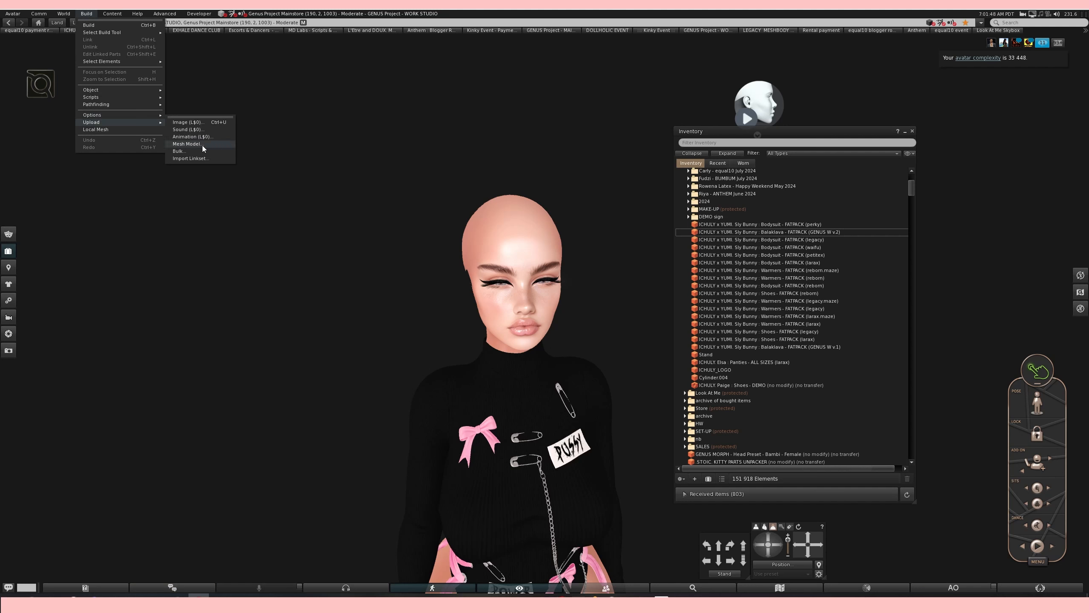
click(189, 144)
click(58, 205)
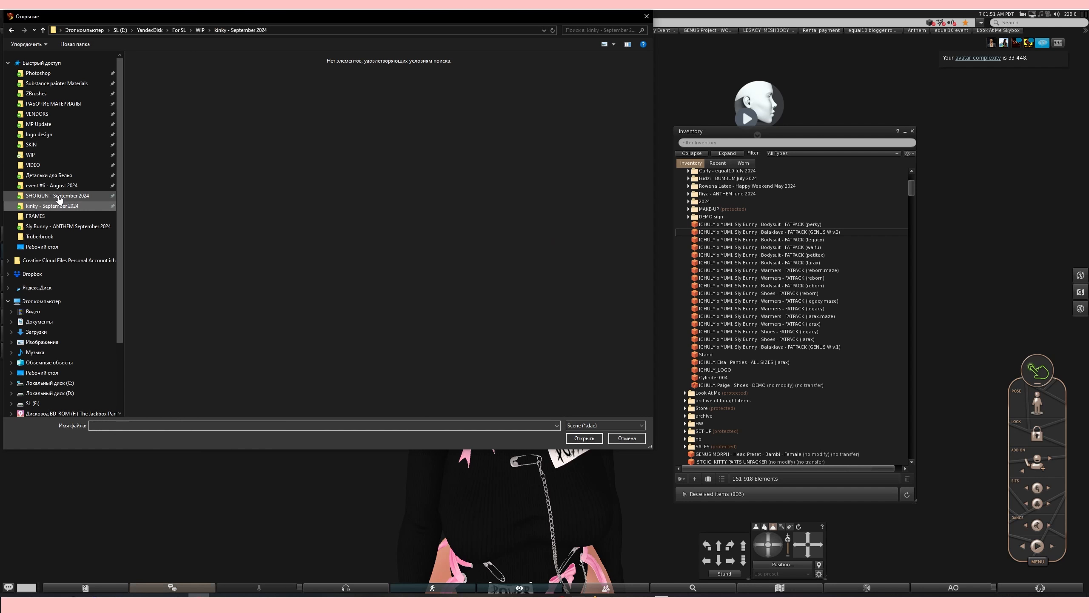
click(200, 31)
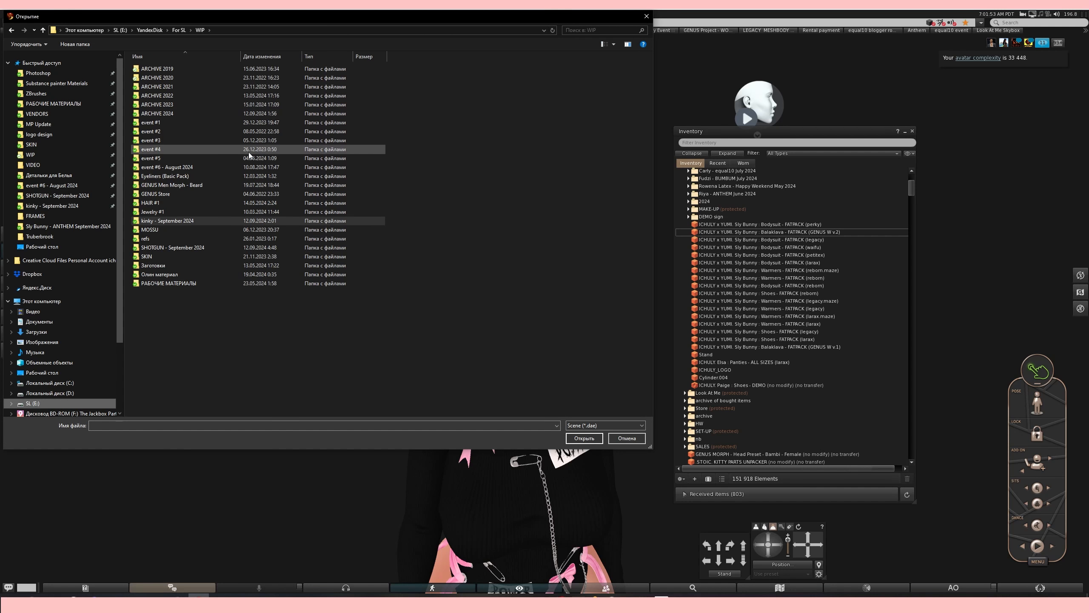
double_click(180, 113)
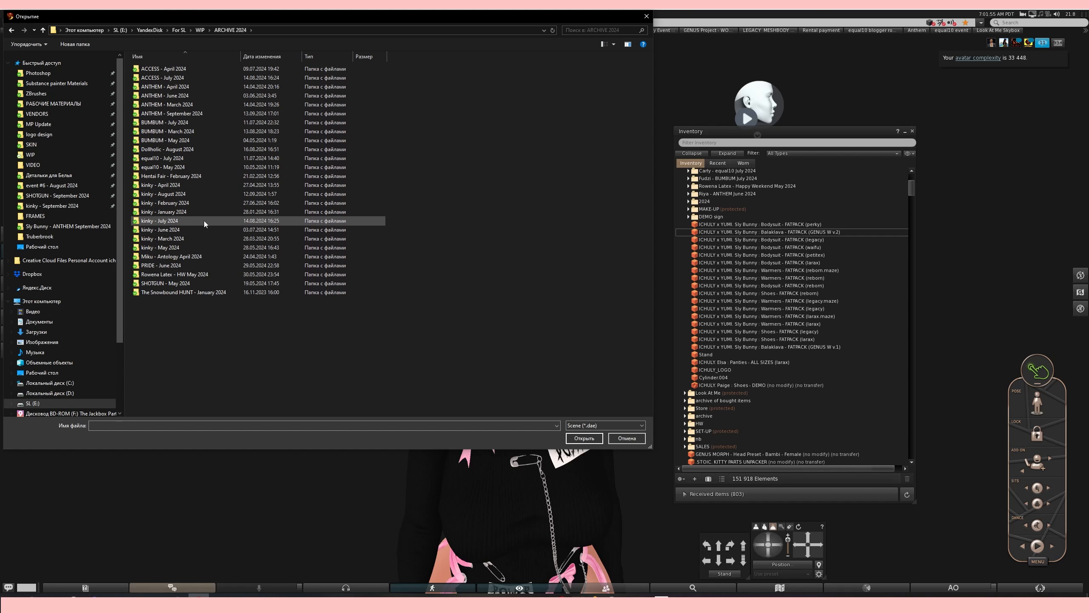
click(188, 117)
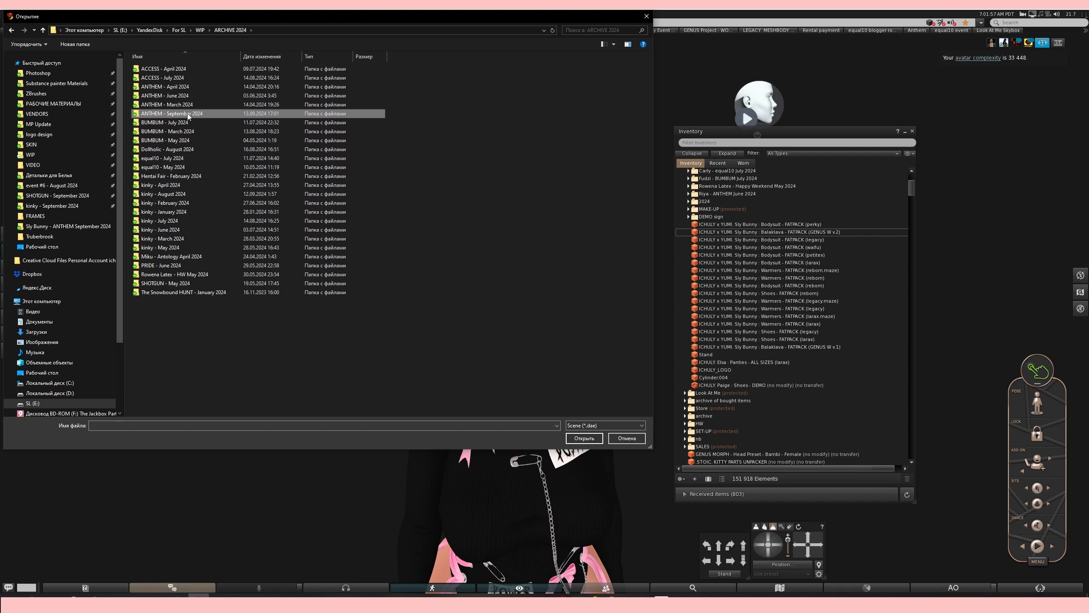
double_click(187, 116)
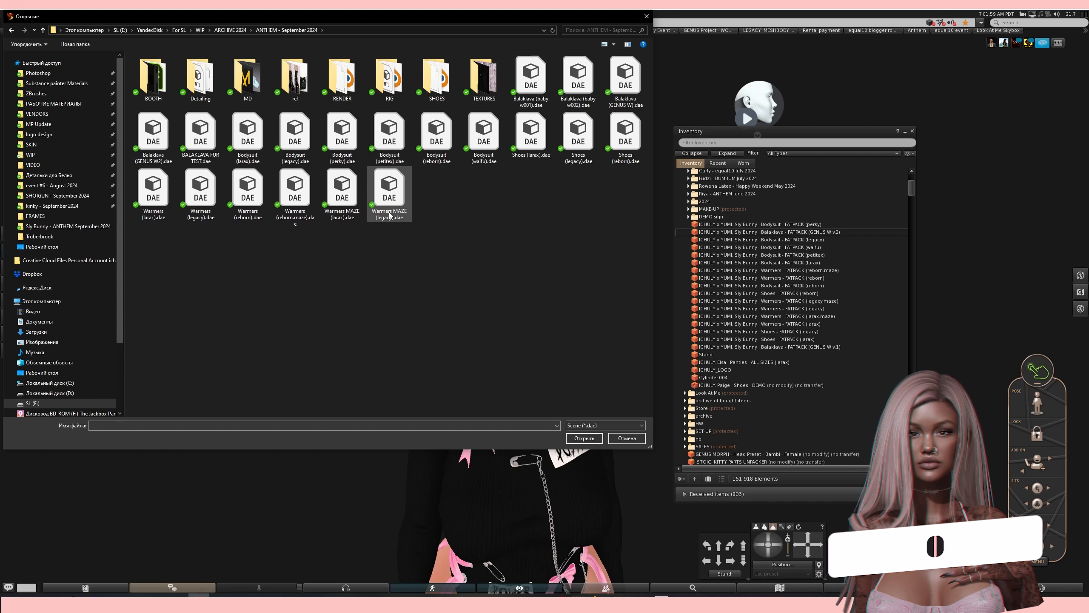
double_click(201, 140)
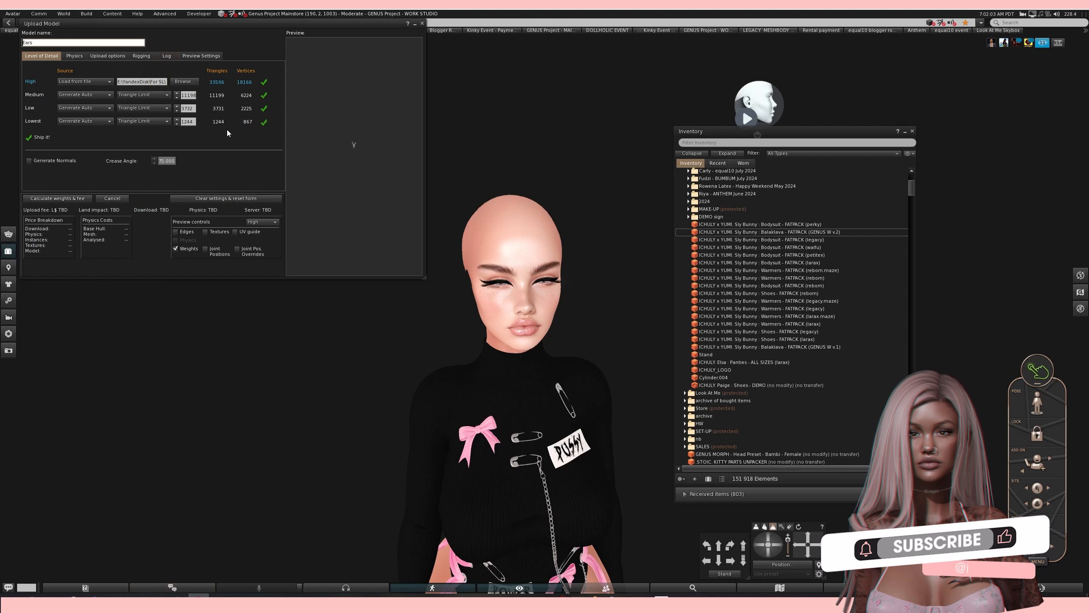
Set the triangle limits to 1000 for Medium, 500 for Low and 100 for Lowest, calculate weights and fee, and upload the model.
click(188, 121)
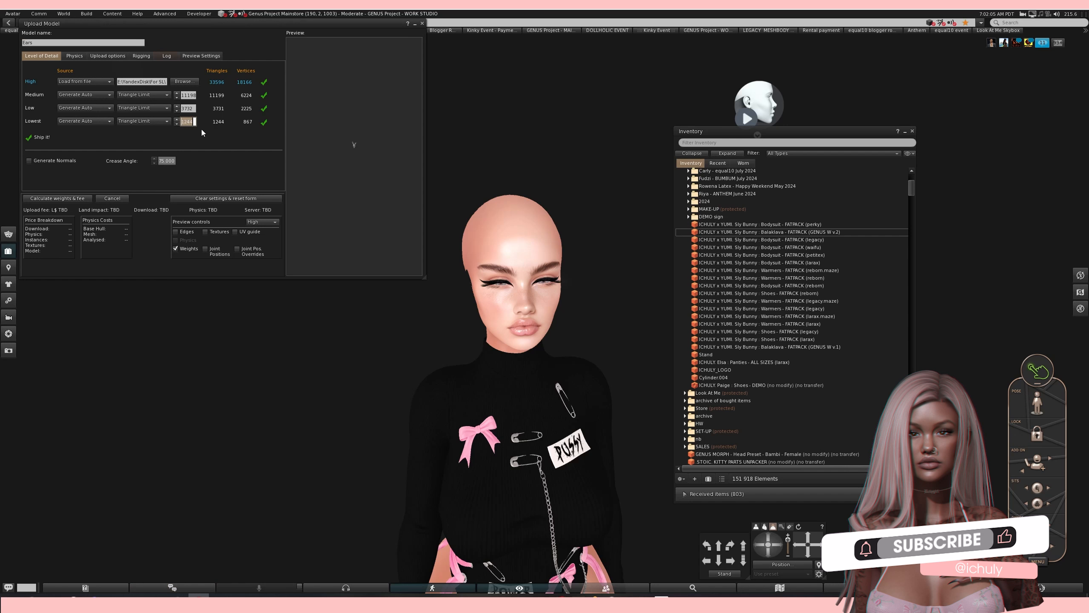
text(100)
drag(182, 108, 235, 122)
text(500)
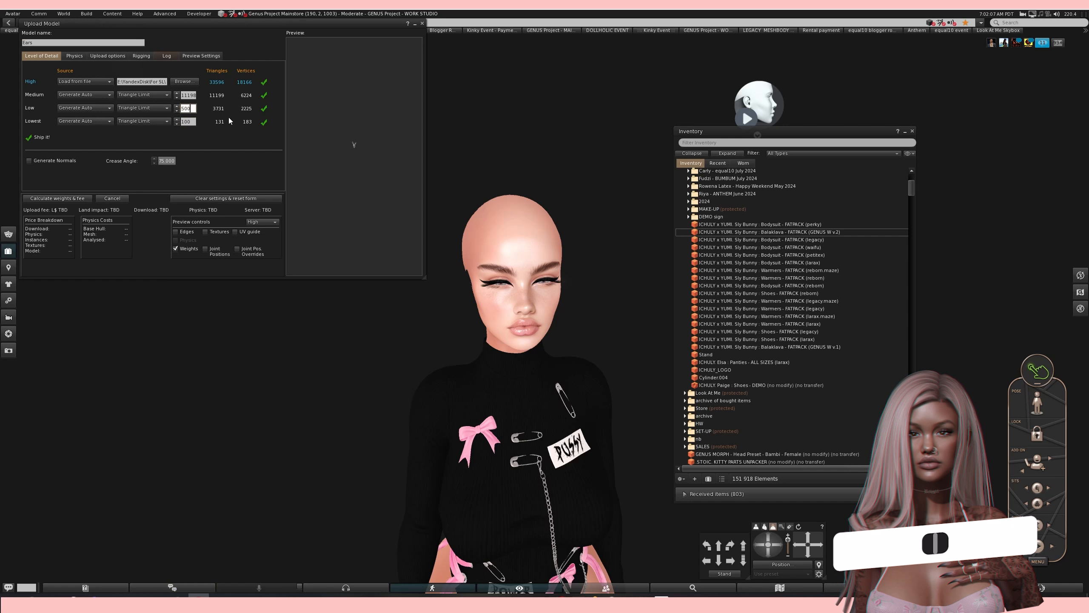
click(188, 95)
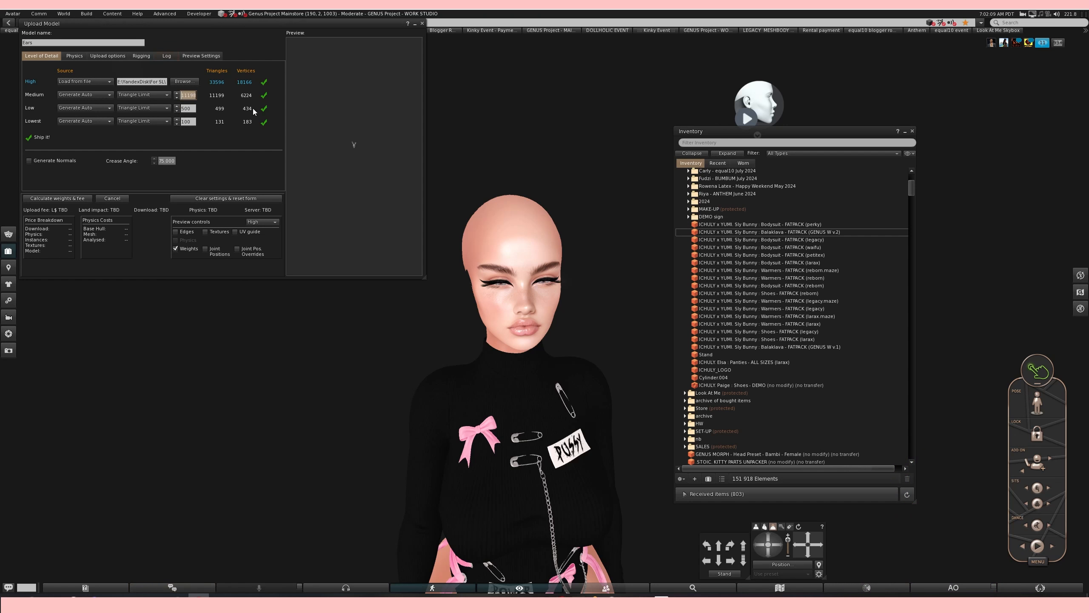
text(1000)
click(57, 198)
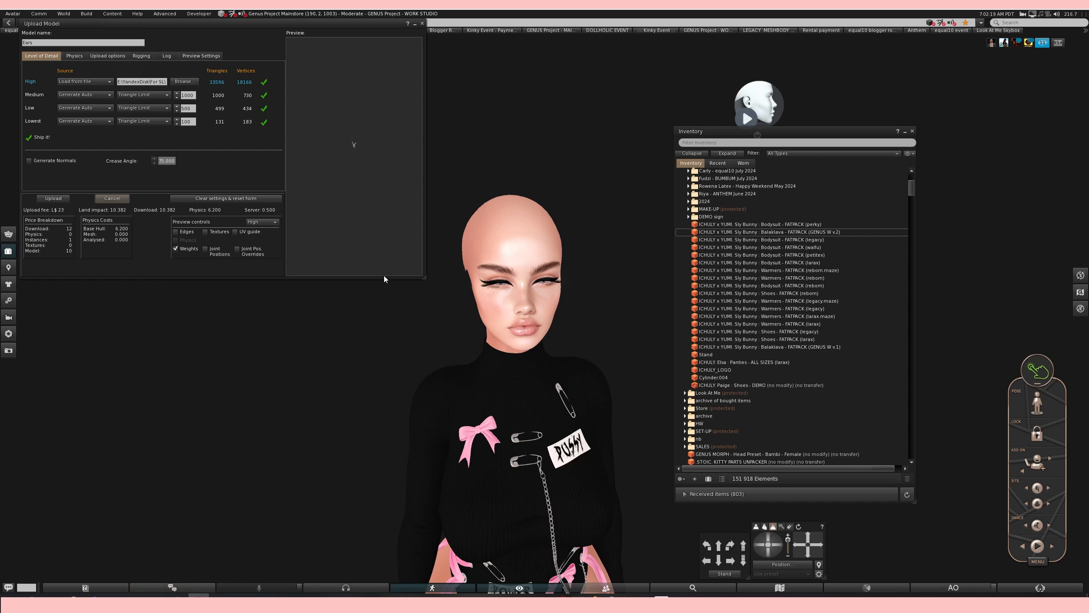
click(53, 198)
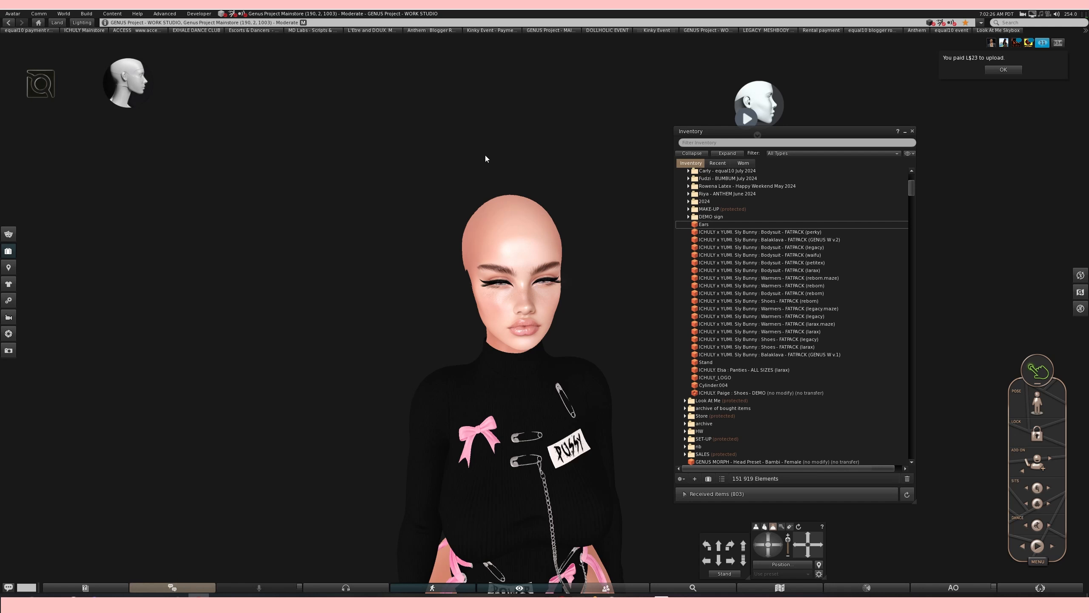
Wear the uploaded Ears item from the inventory and open the worn object for editing.
right_click(720, 224)
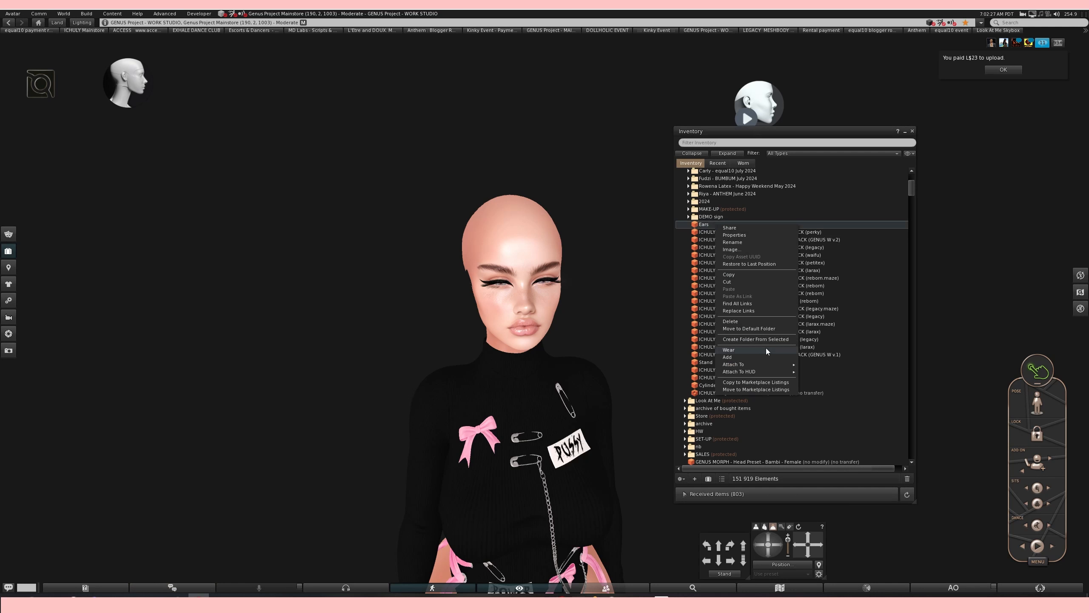
click(739, 354)
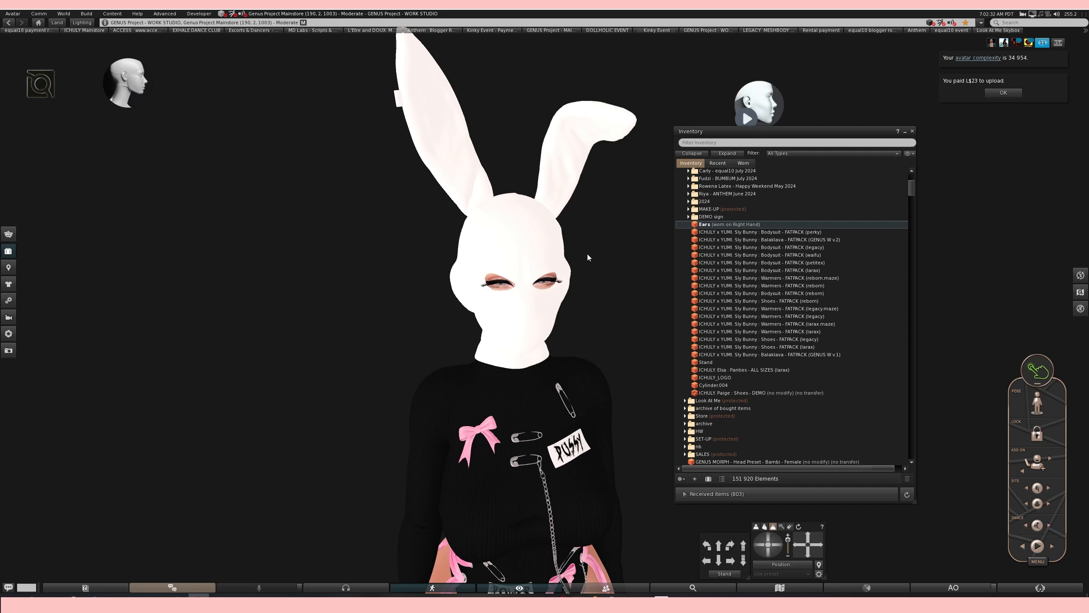
right_click(528, 292)
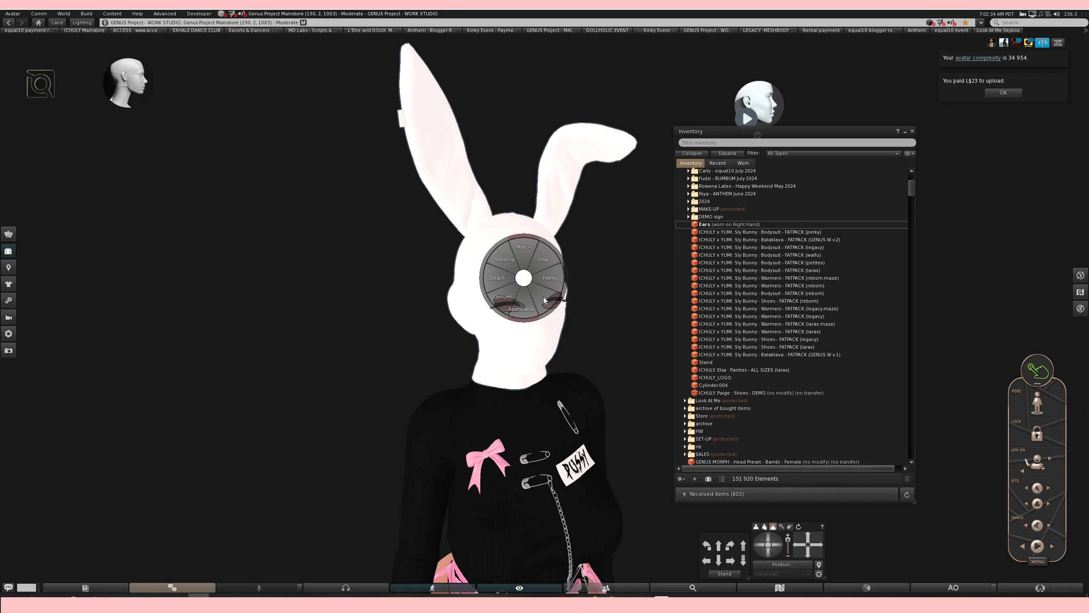
click(544, 306)
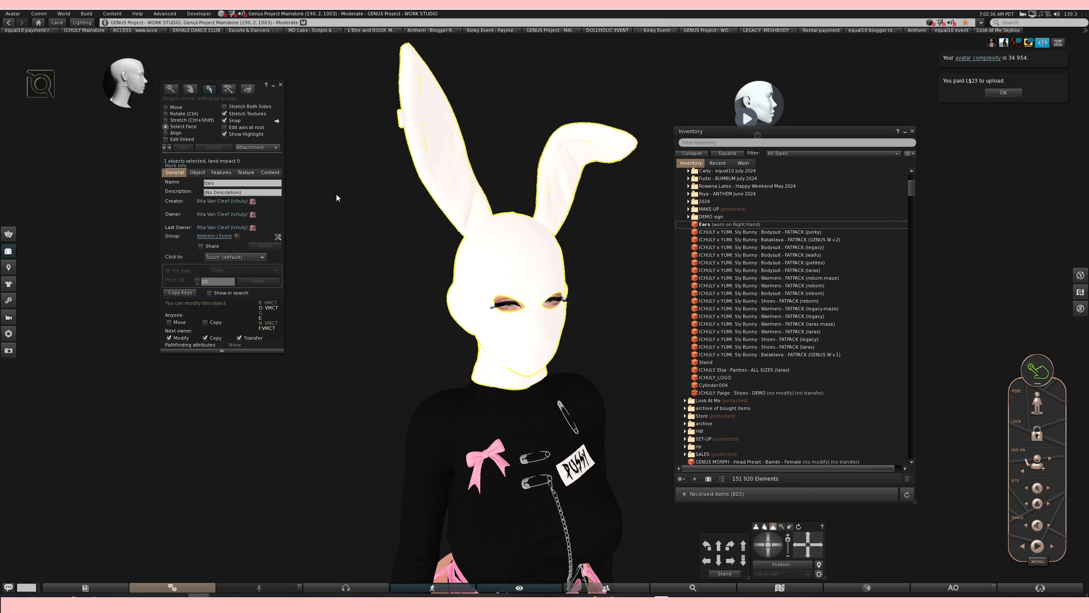
Apply Balaklava_2D_View.png from the TEXTURES/BALAKLAVA folder as a local diffuse texture on the balaclava's head face.
click(484, 259)
click(246, 171)
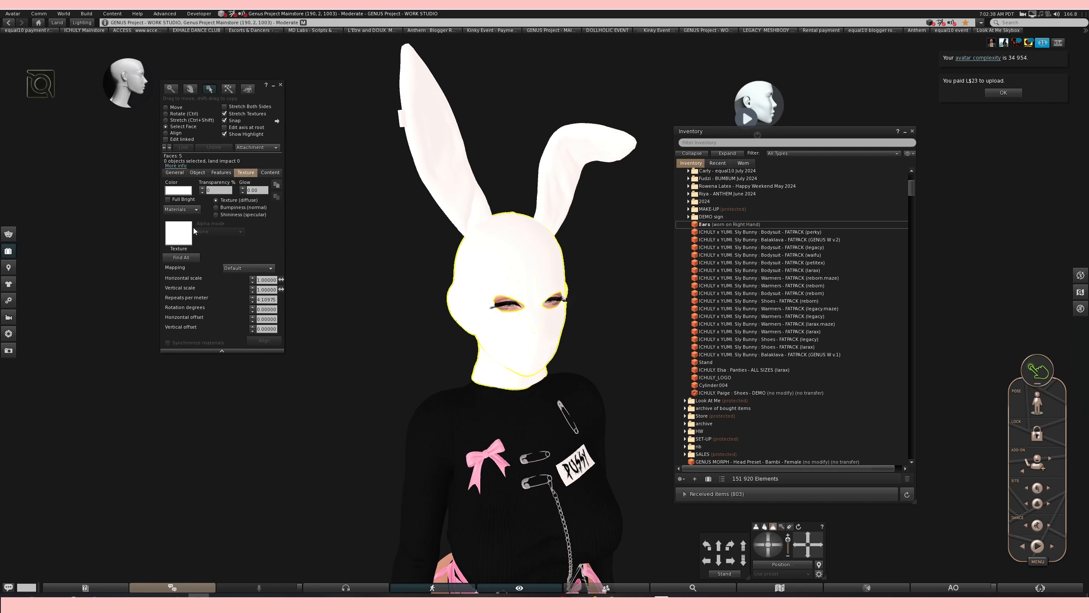
click(178, 233)
click(319, 166)
click(341, 177)
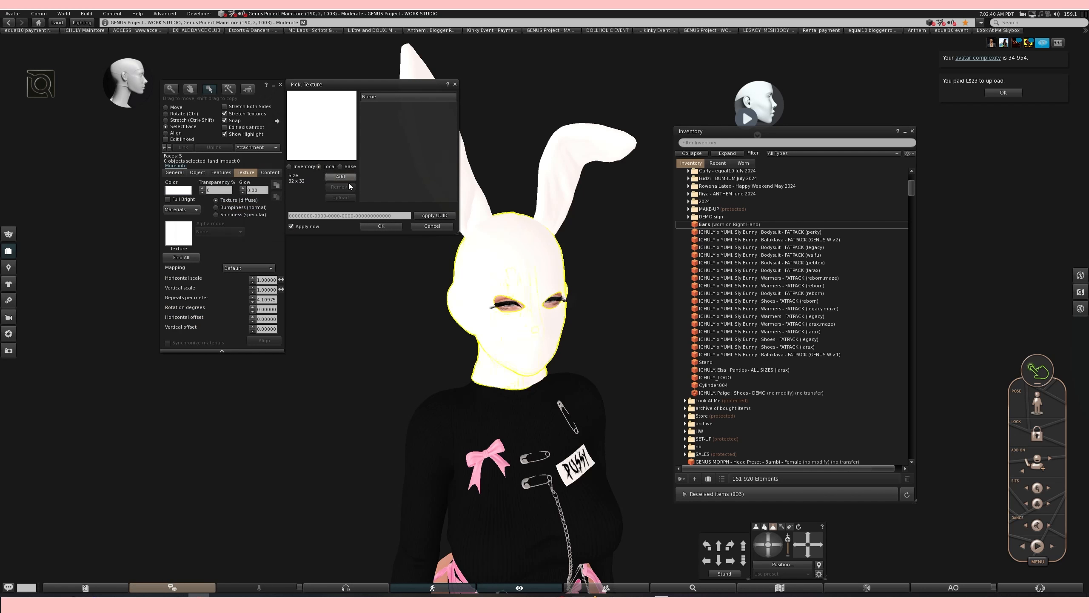
double_click(481, 94)
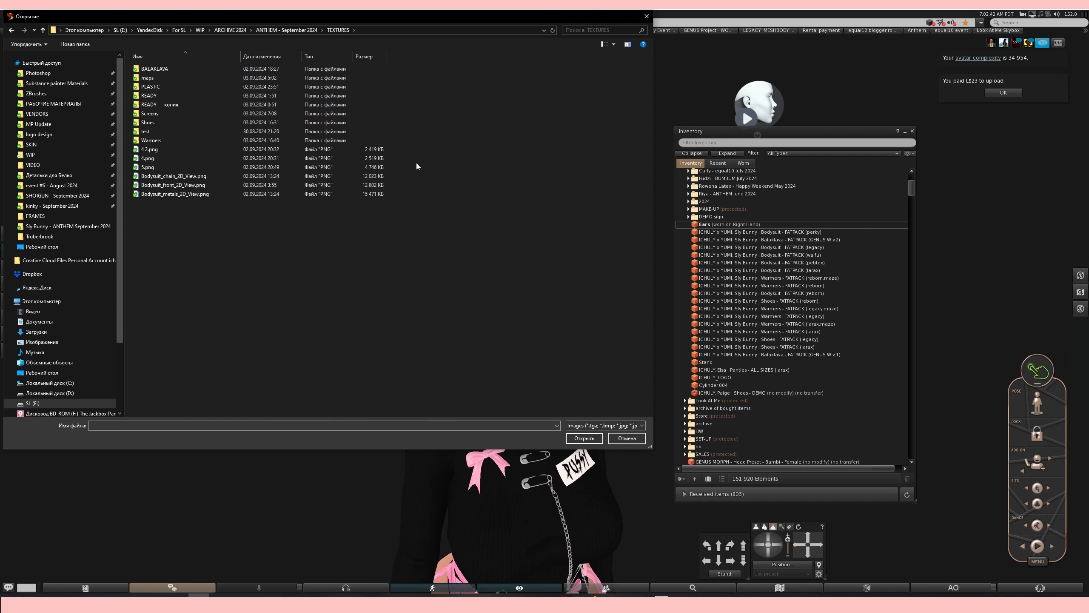
double_click(166, 70)
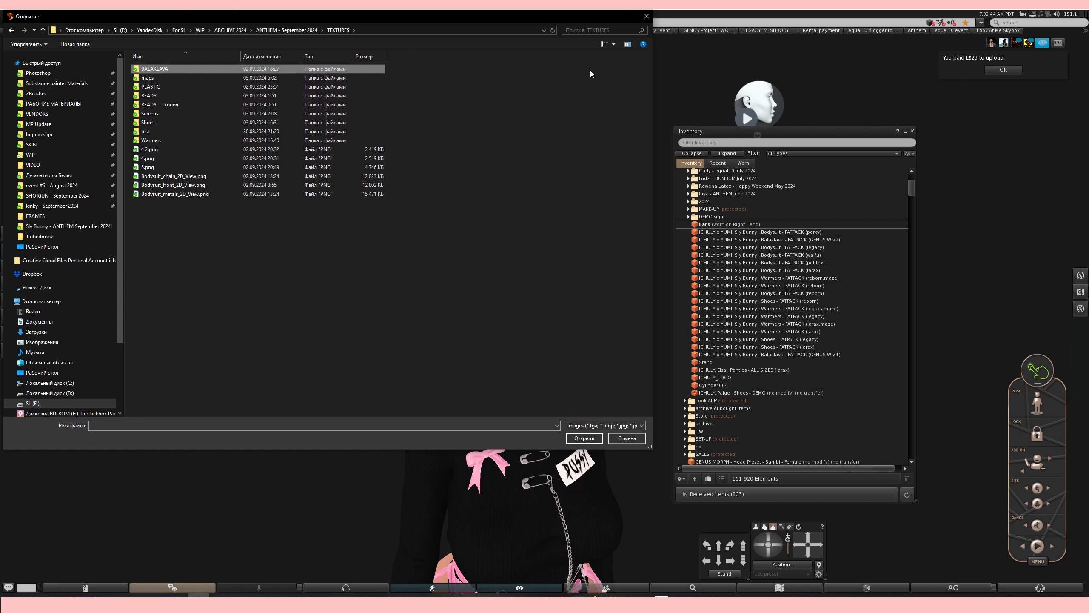
click(614, 44)
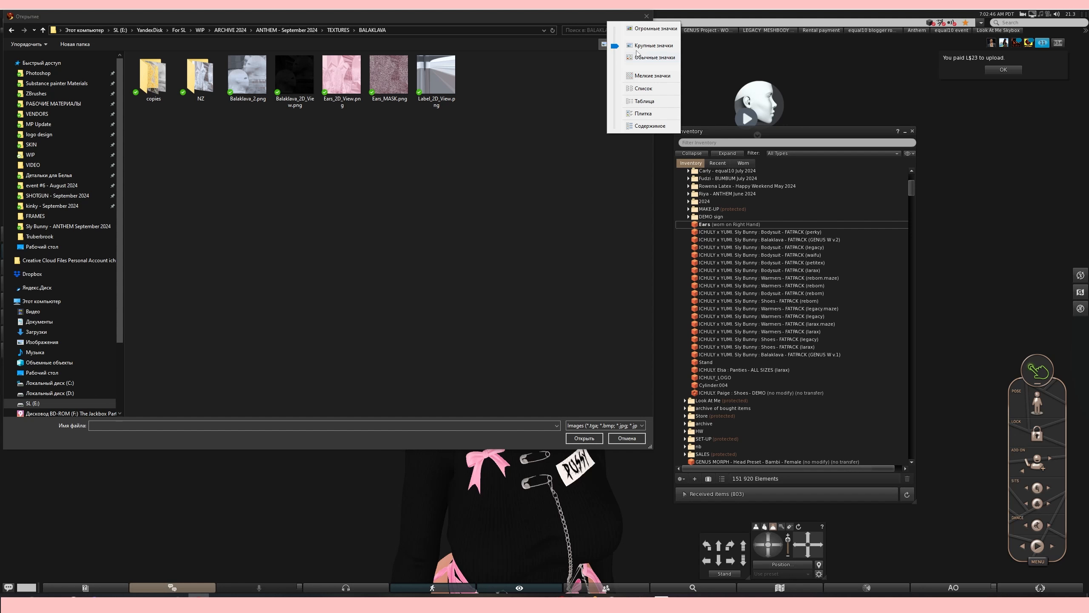
click(643, 30)
double_click(591, 145)
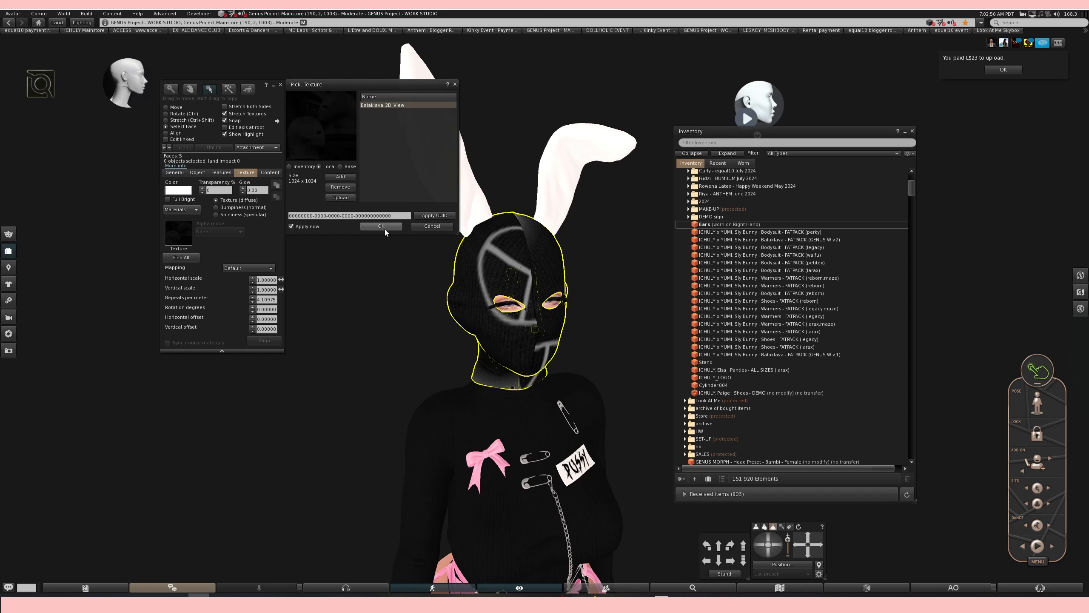
drag(373, 84, 398, 159)
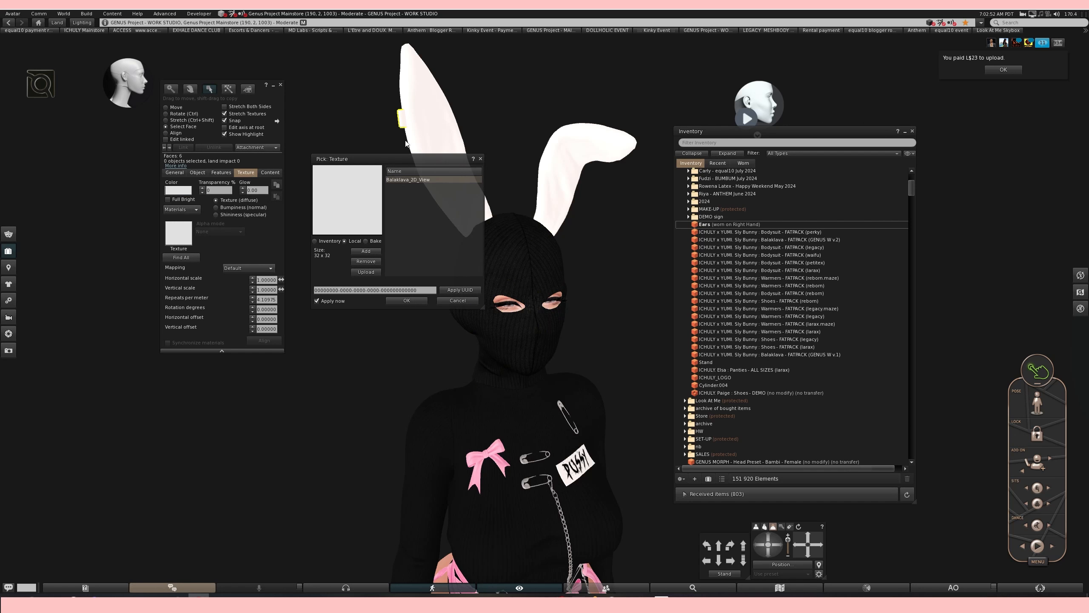
click(366, 251)
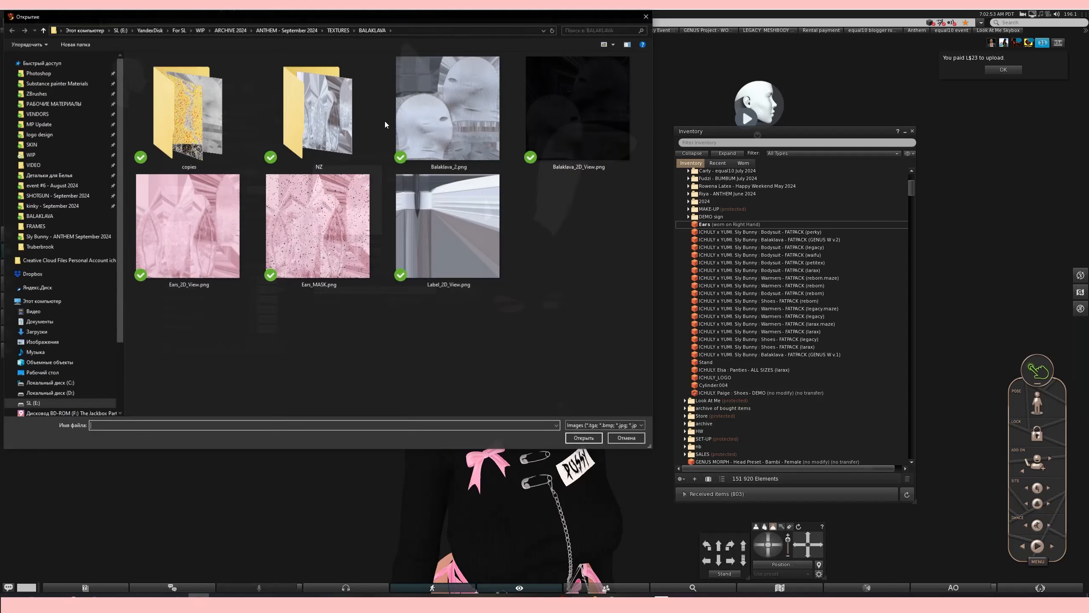
click(338, 31)
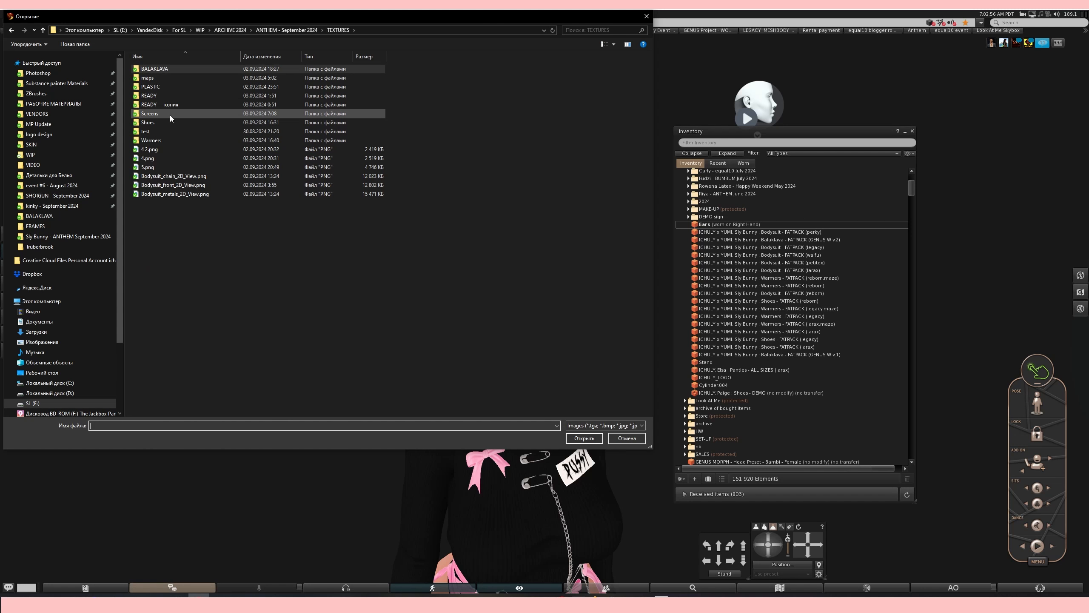
double_click(164, 99)
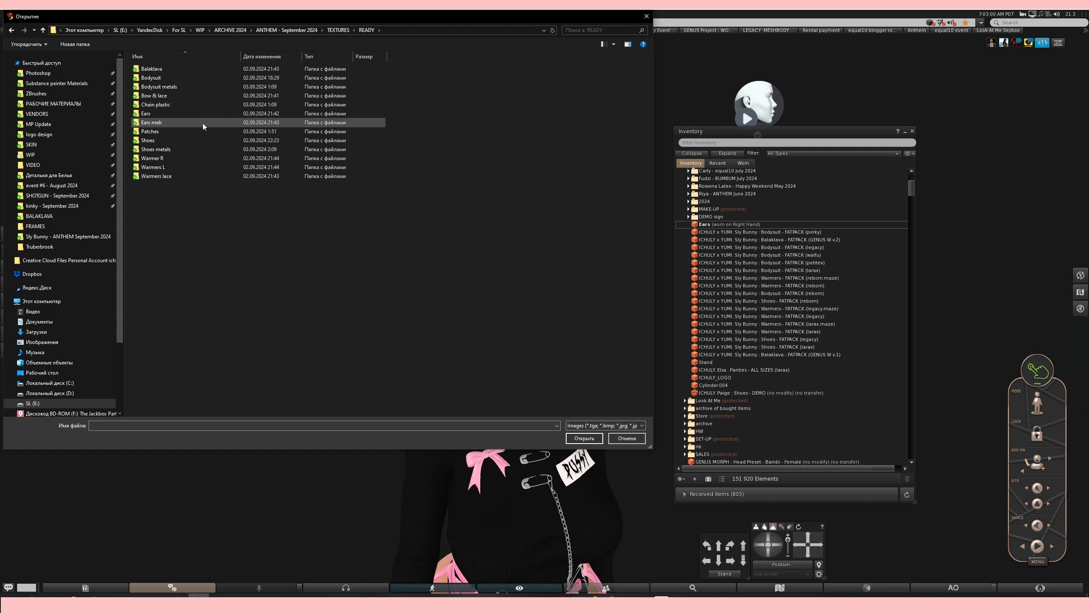
click(184, 122)
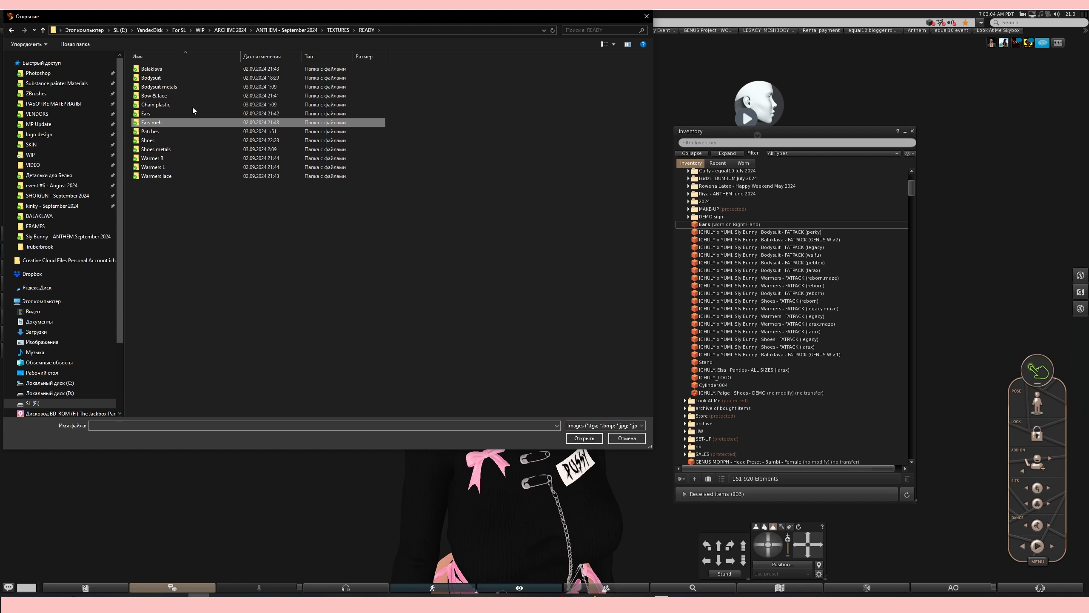
click(174, 113)
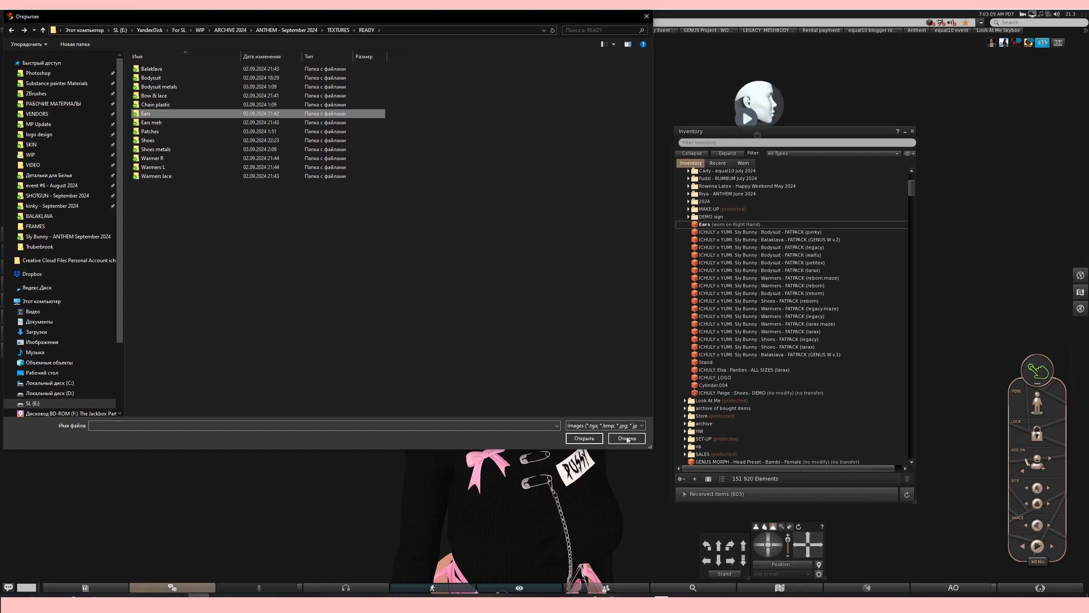
key(Escape)
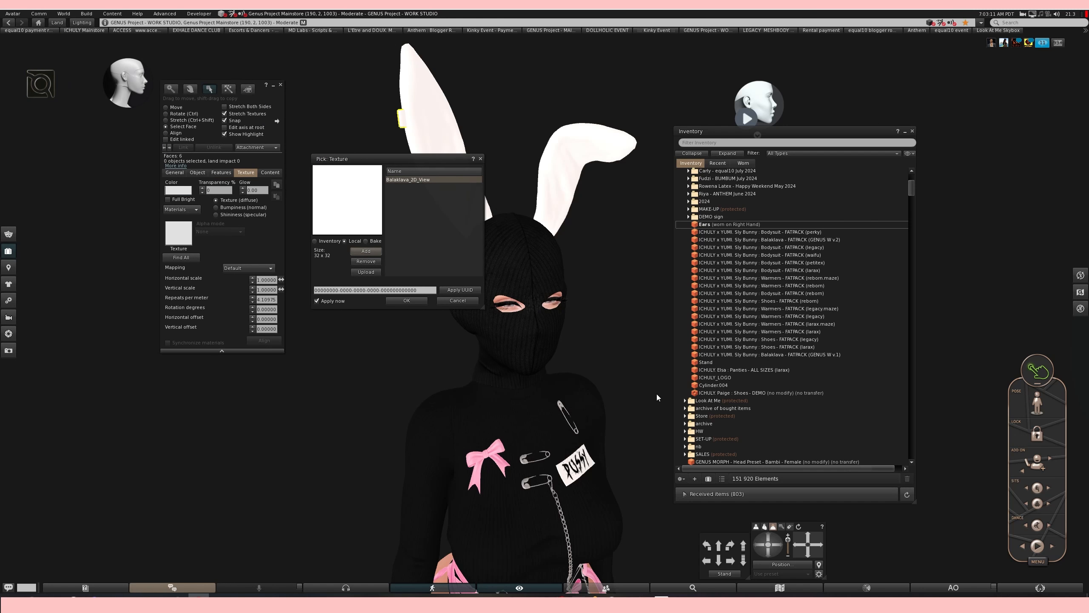
Browse the Balaklava, Ears and Patches folders inside TEXTURES/READY for a texture for the ear's label face.
click(366, 251)
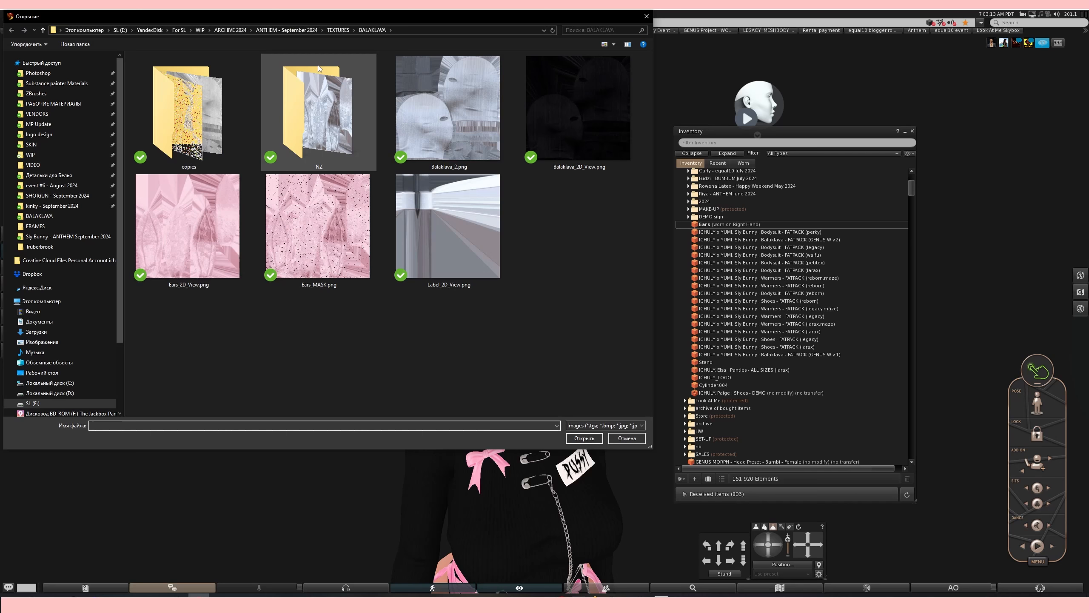
click(338, 31)
double_click(169, 103)
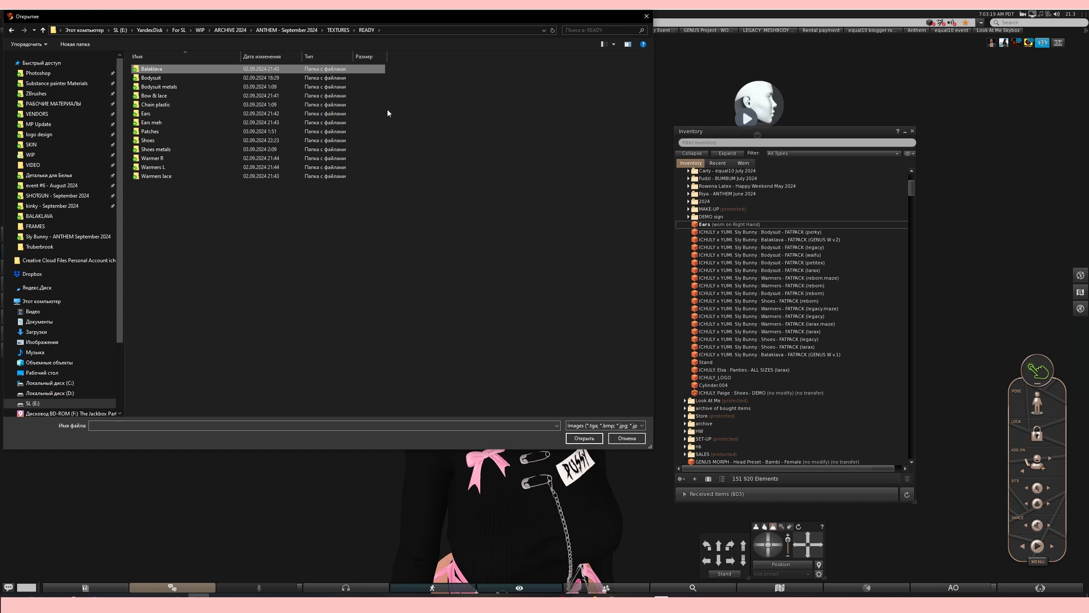
key(Return)
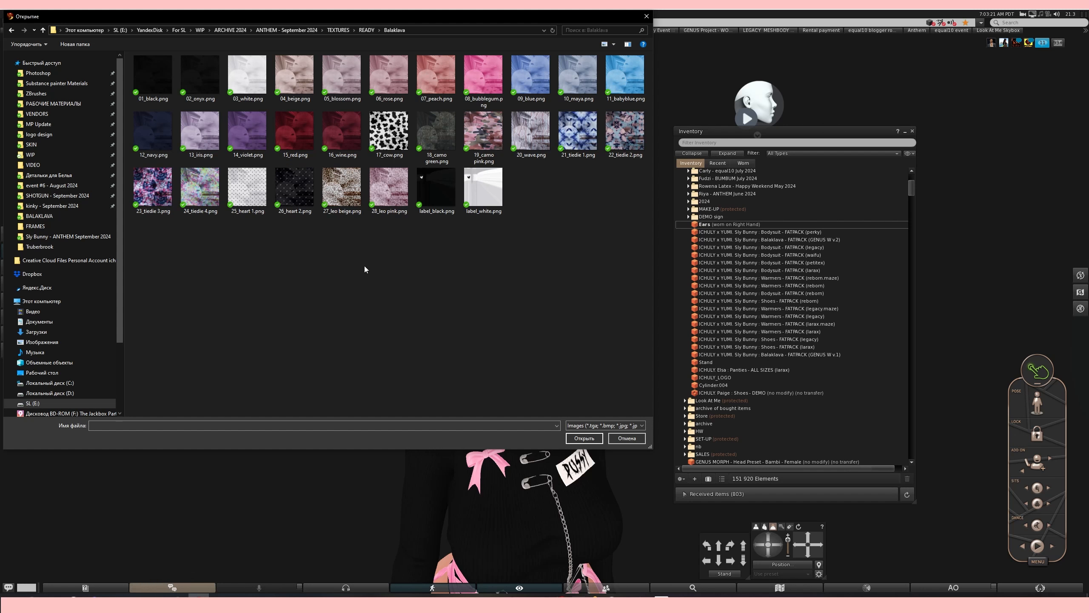
click(367, 31)
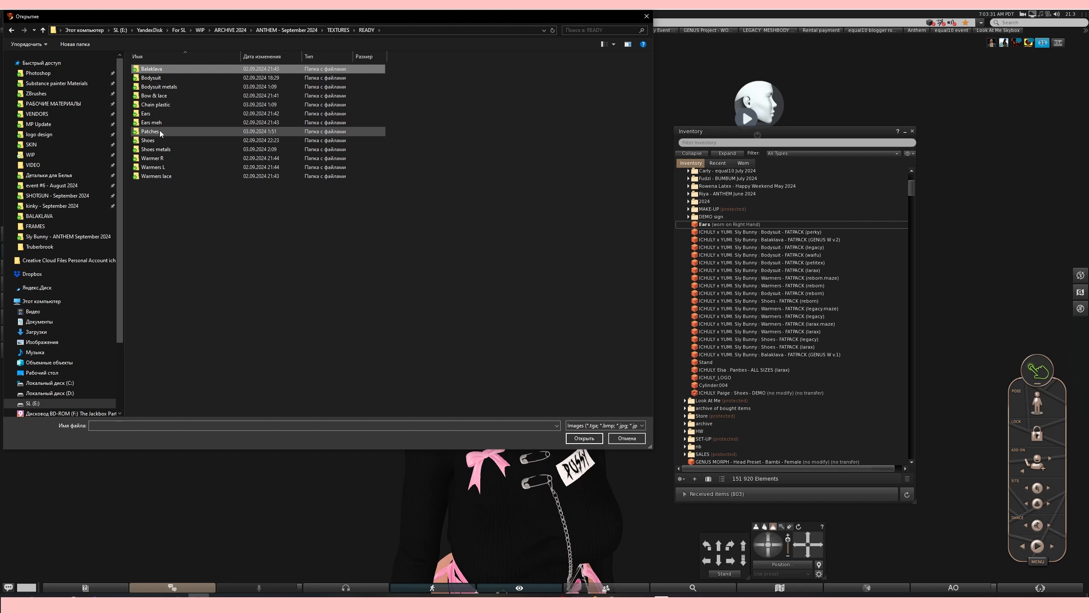
double_click(161, 114)
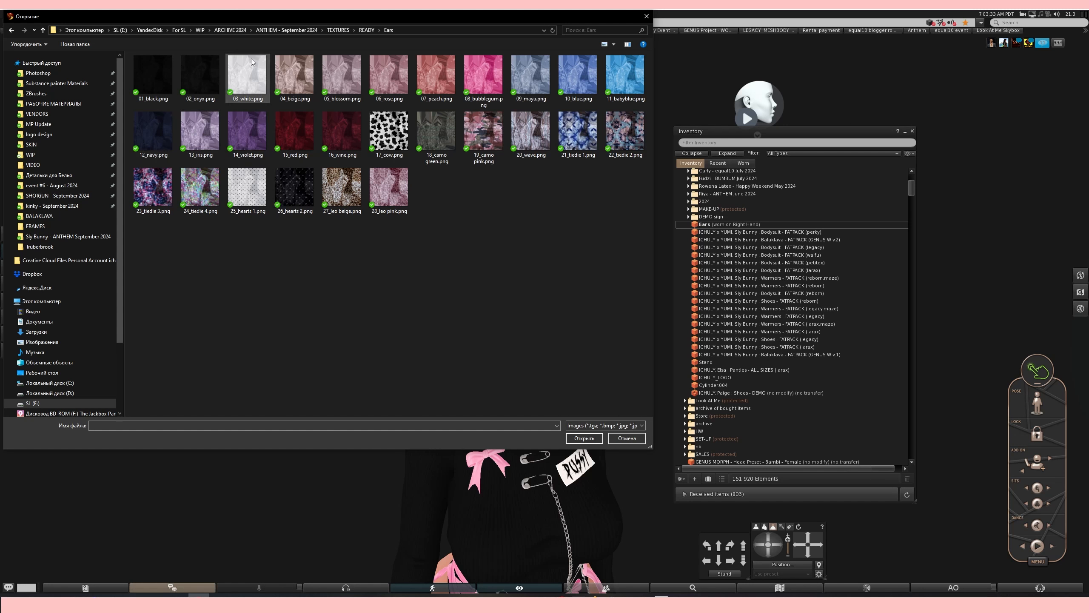
click(366, 30)
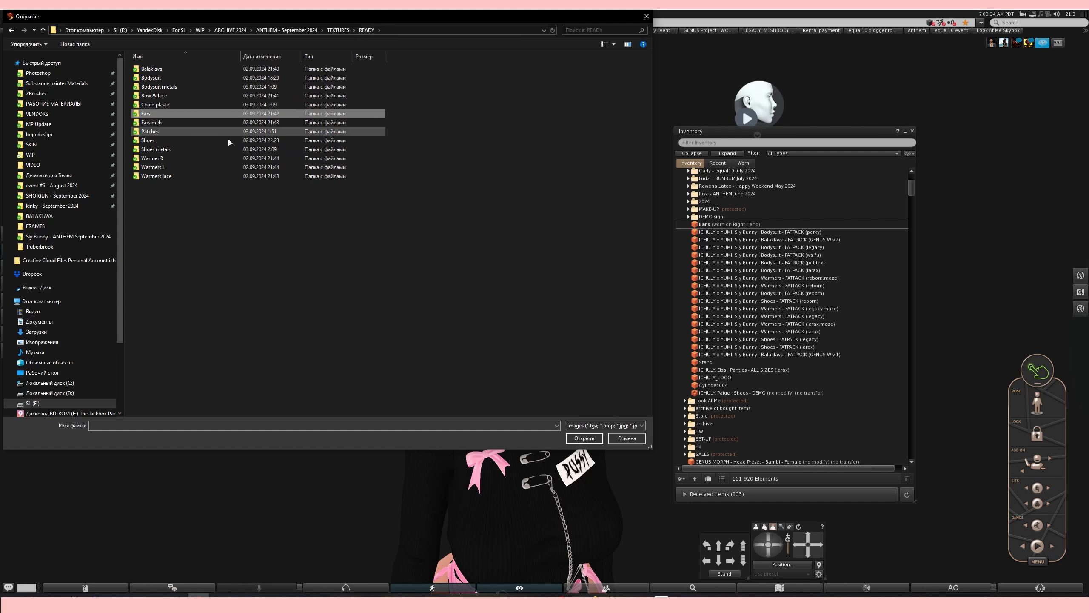
double_click(178, 139)
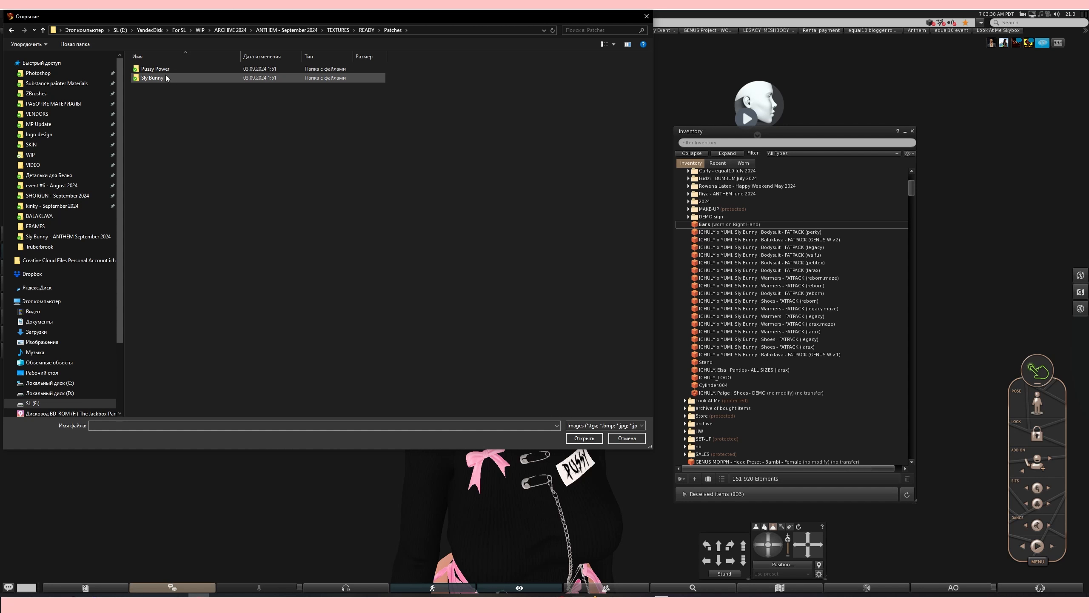
key(alt+Left)
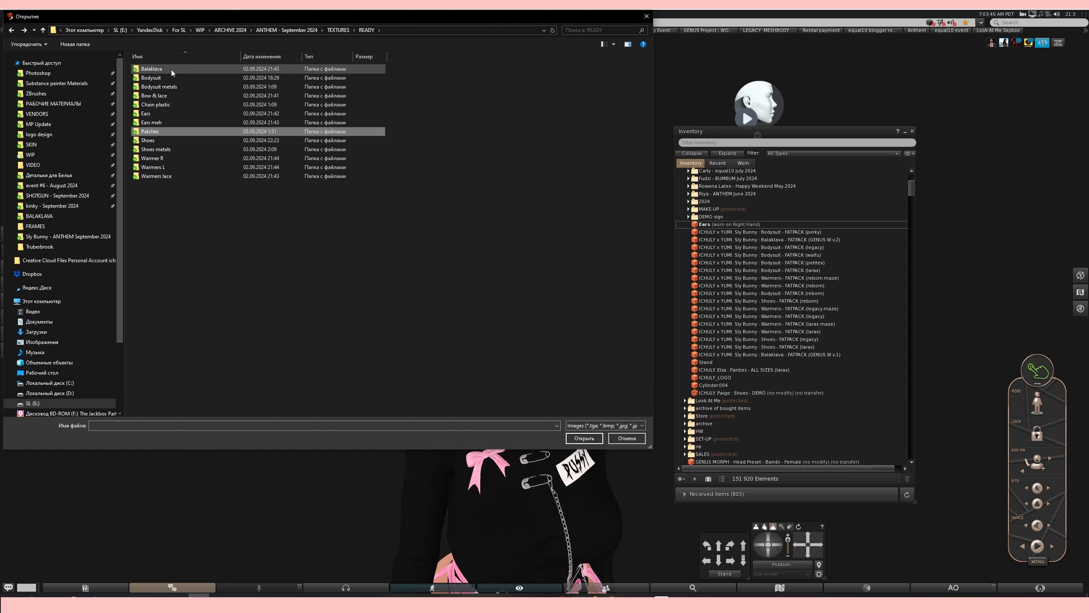
Apply label_white.png from TEXTURES/READY/Balaklava as a local texture on the ear's label face and close the object editor.
double_click(175, 69)
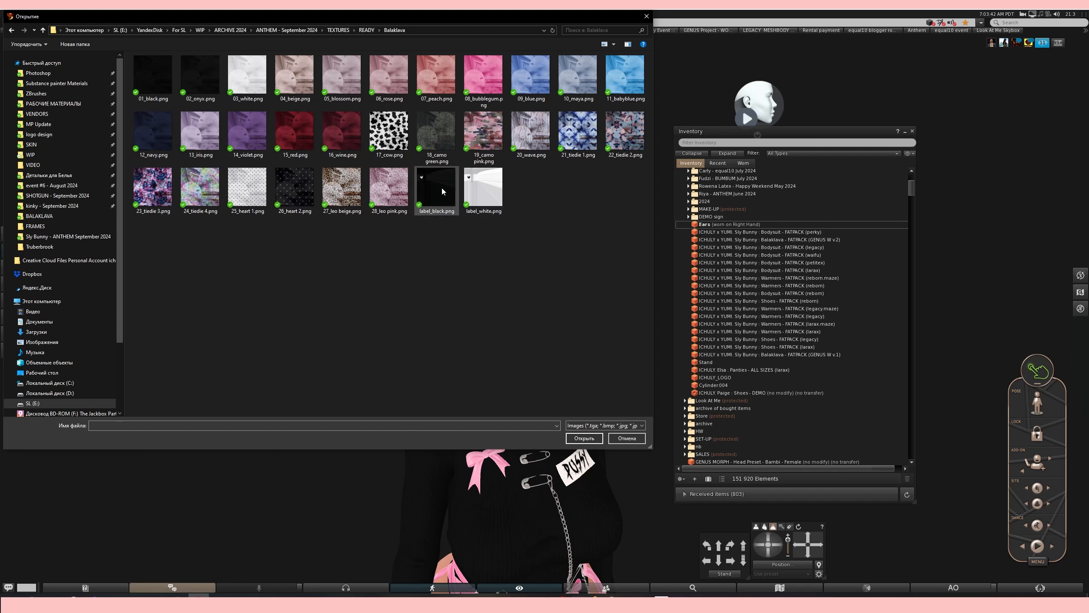
double_click(483, 187)
click(399, 186)
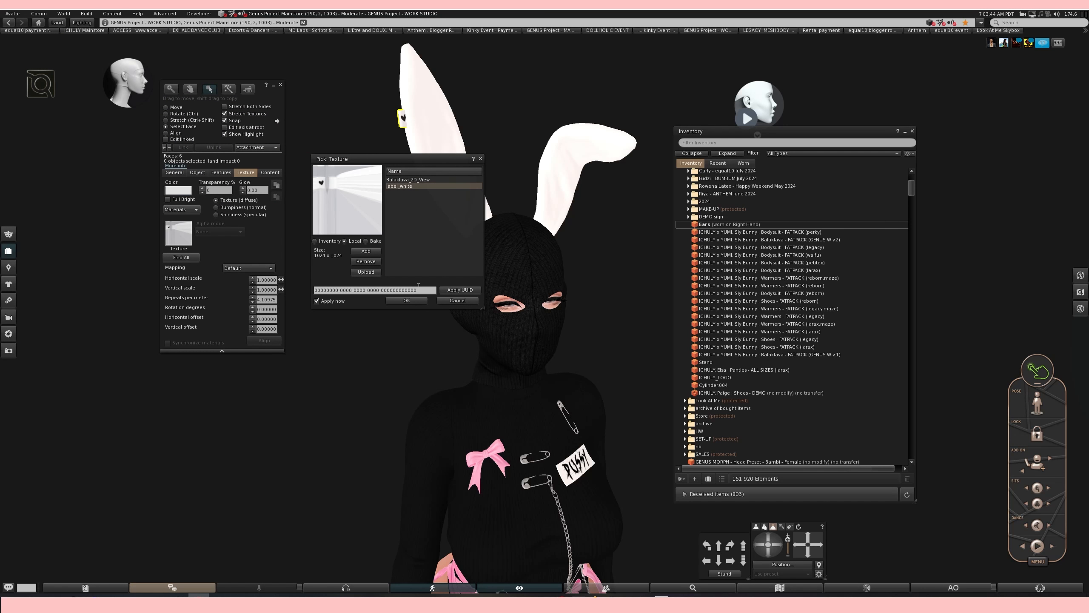
click(407, 300)
click(279, 85)
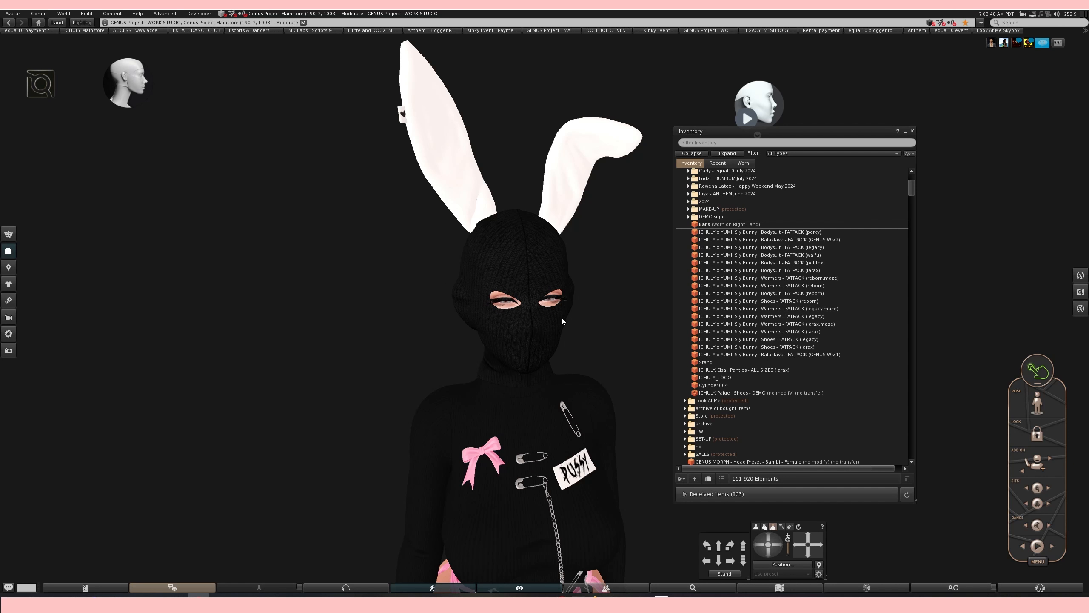
Switch to Photoshop, open Ears_2D_View.png from ANTHEM - September 2024/TEXTURES/BALAKLAVA/NZ and inspect its fur detail up close.
click(136, 596)
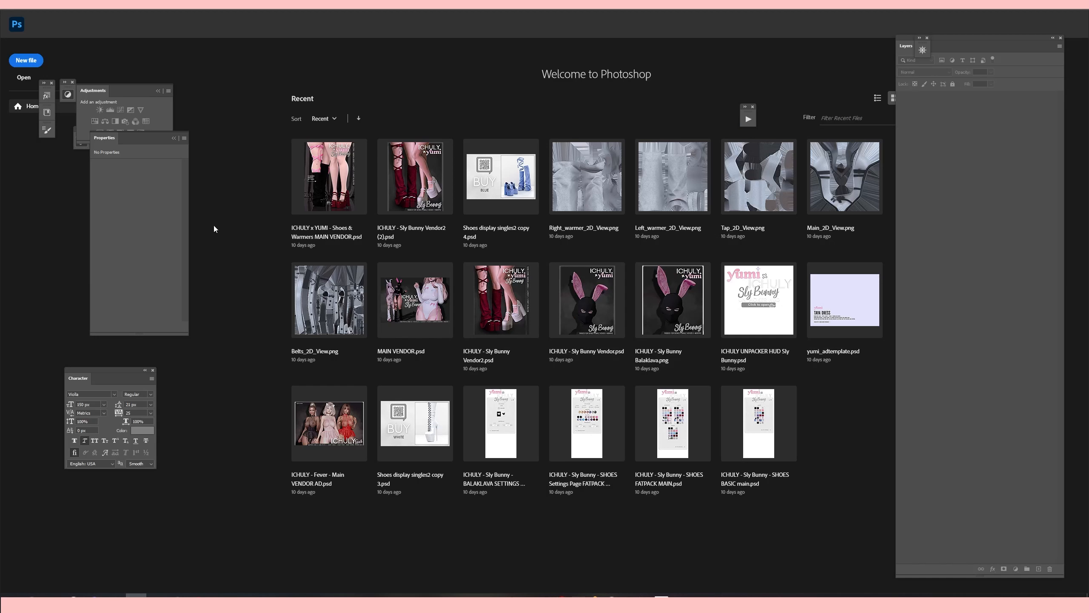
click(24, 78)
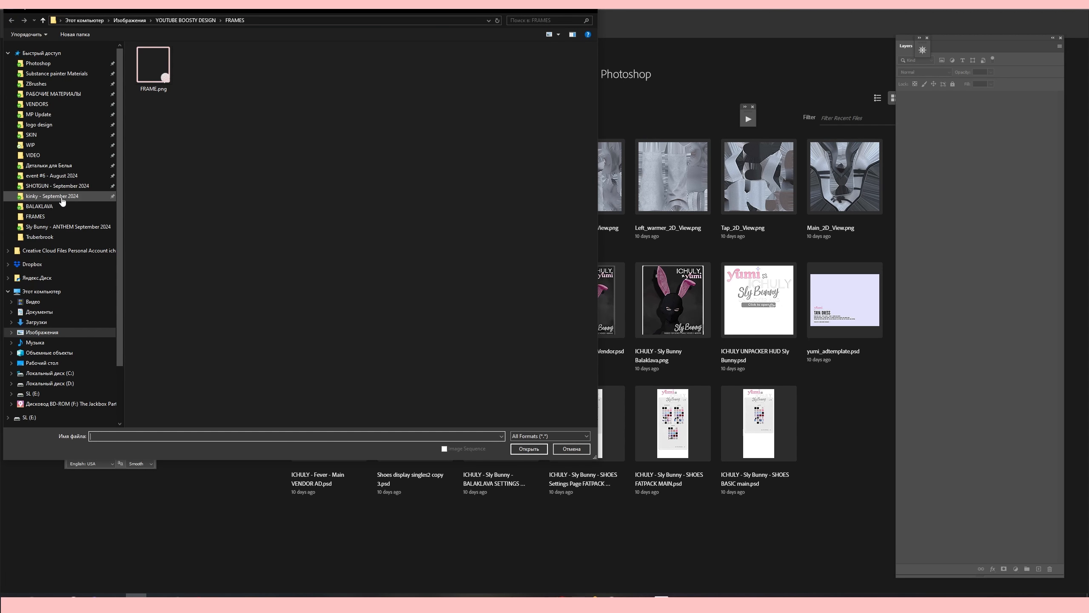
click(48, 197)
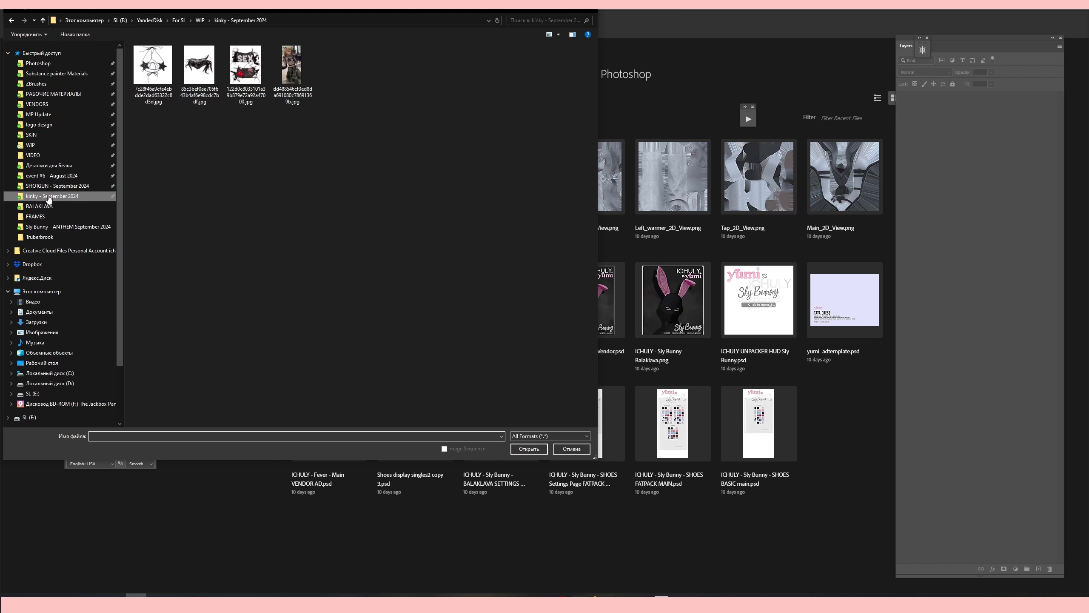
click(200, 20)
double_click(163, 103)
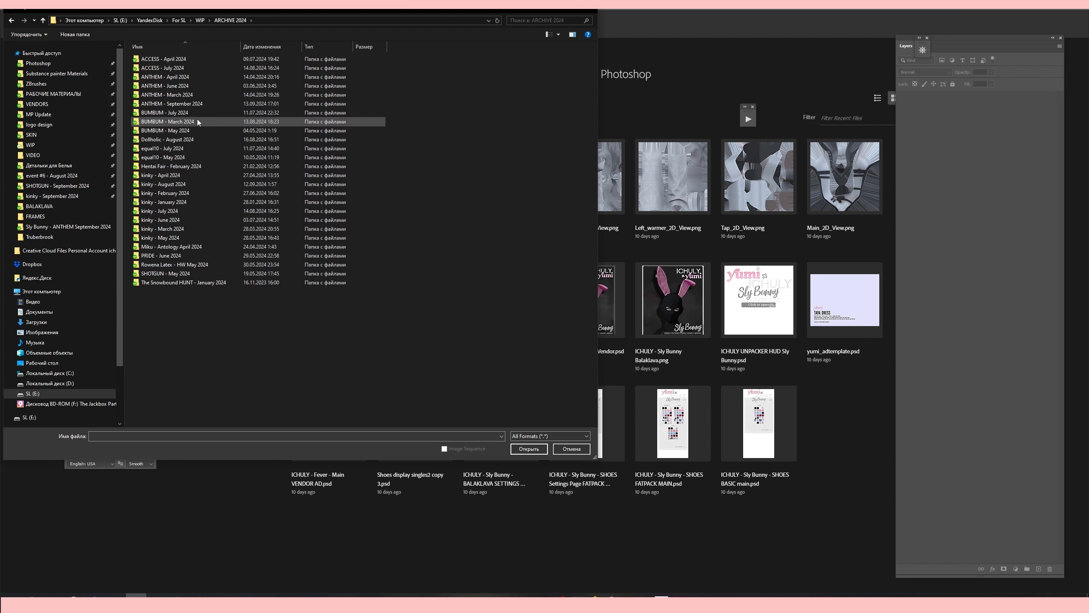
double_click(190, 104)
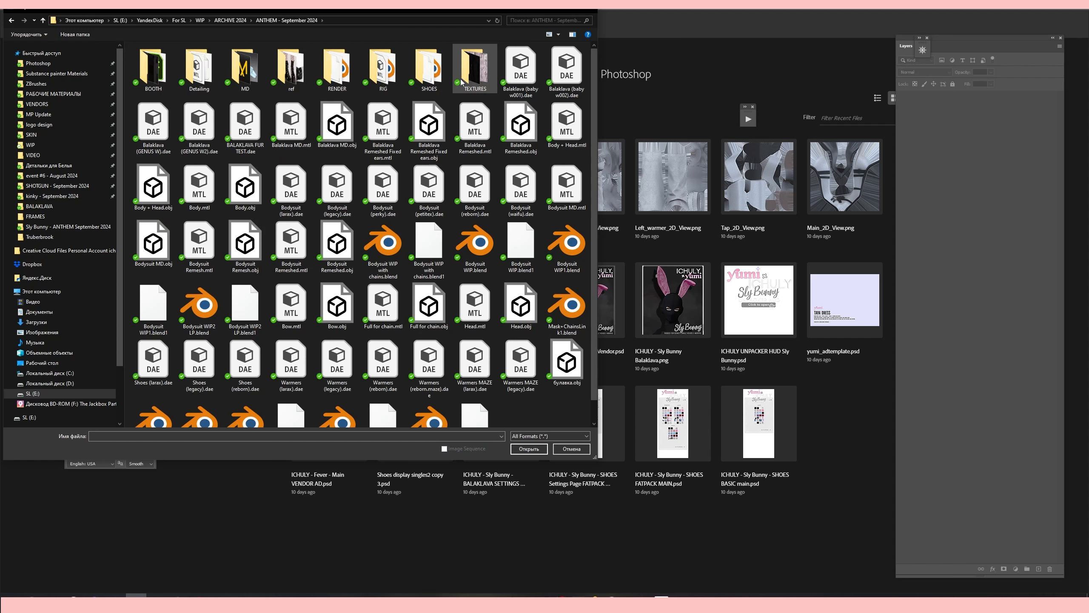
double_click(485, 73)
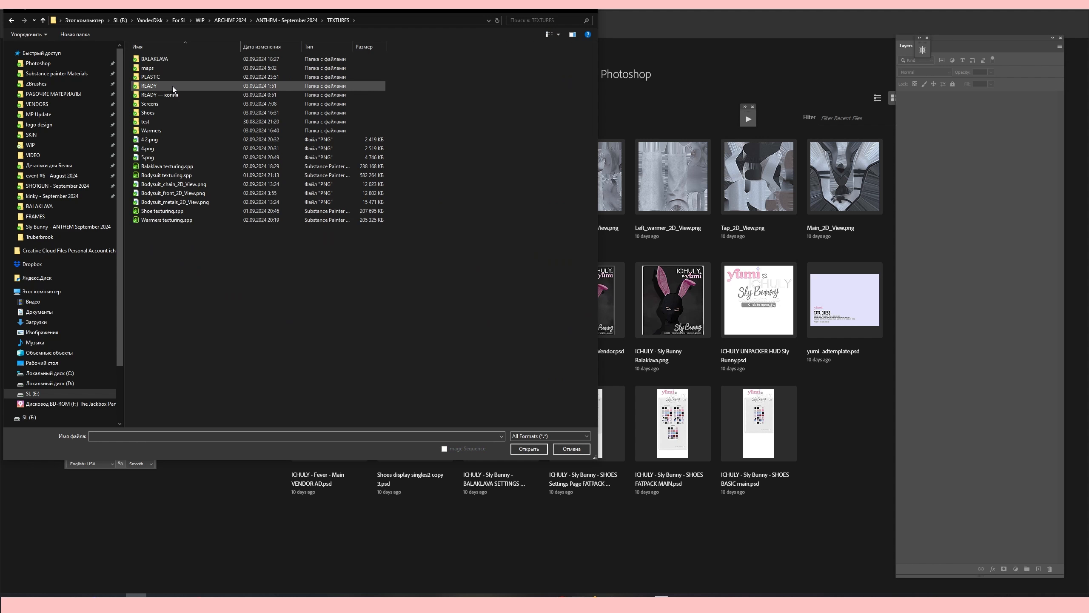
double_click(169, 60)
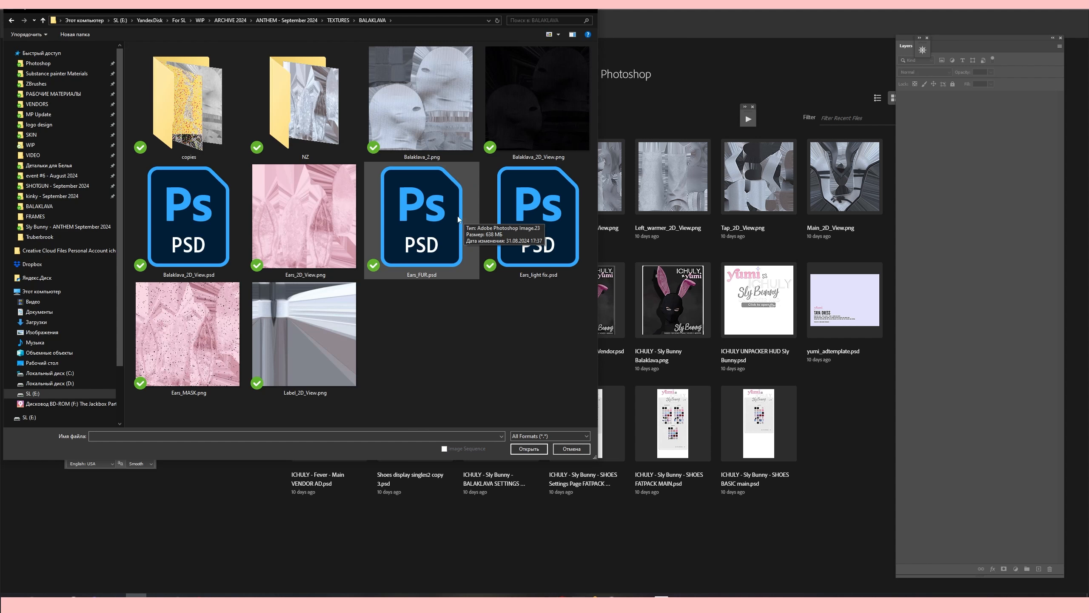
double_click(334, 146)
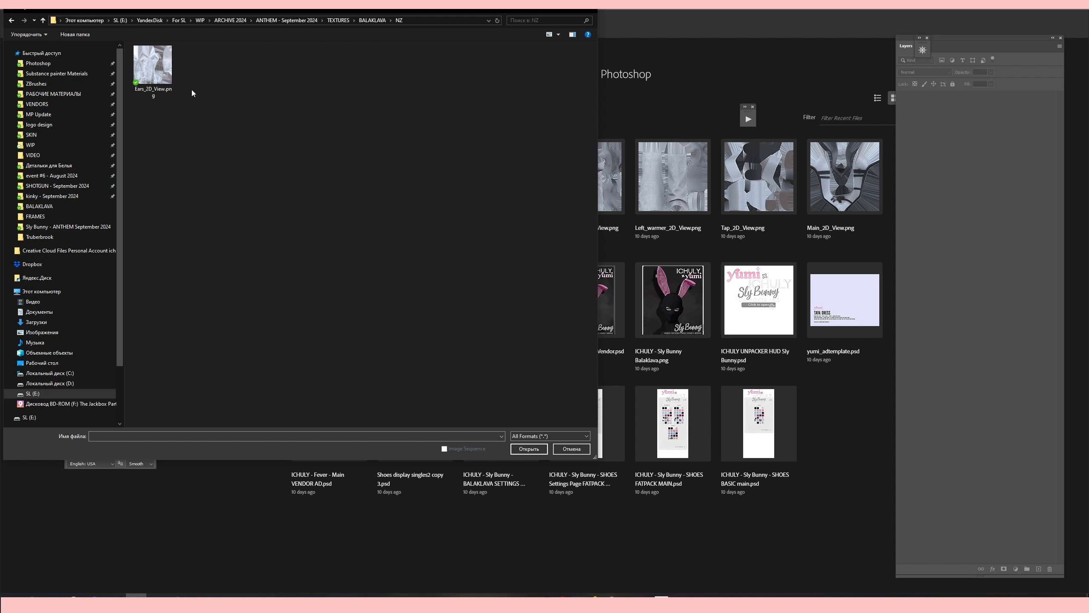
double_click(154, 73)
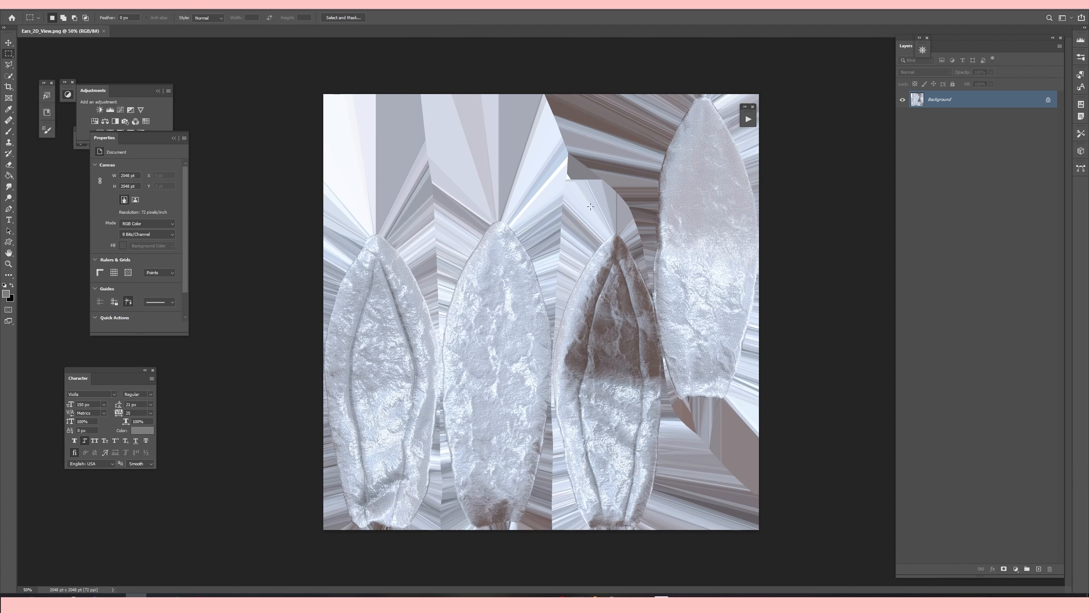
alt+scroll(497, 369, up, 15)
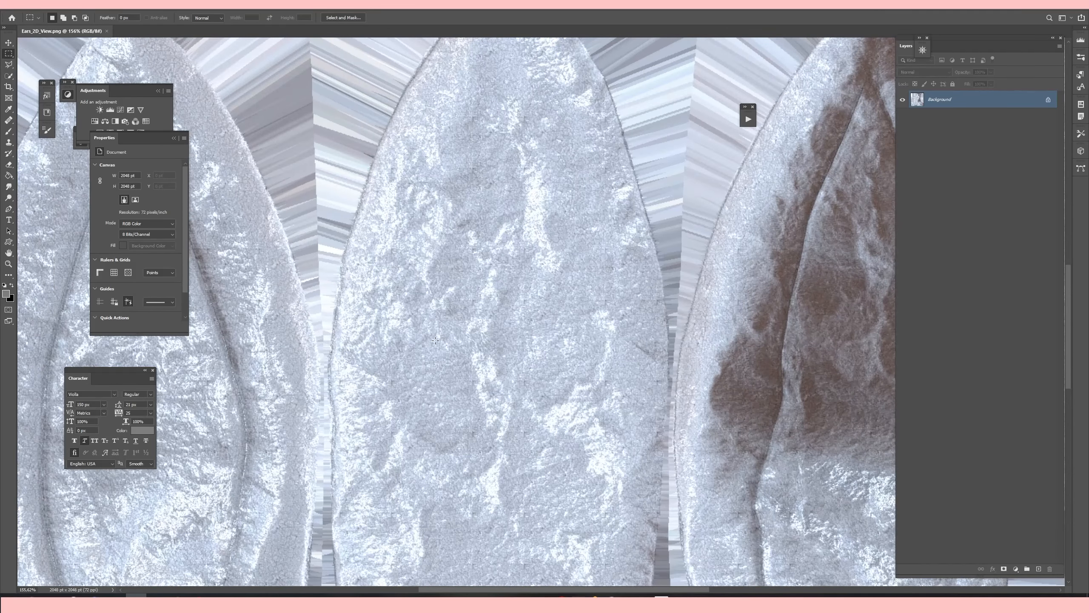
alt+scroll(479, 347, down, 14)
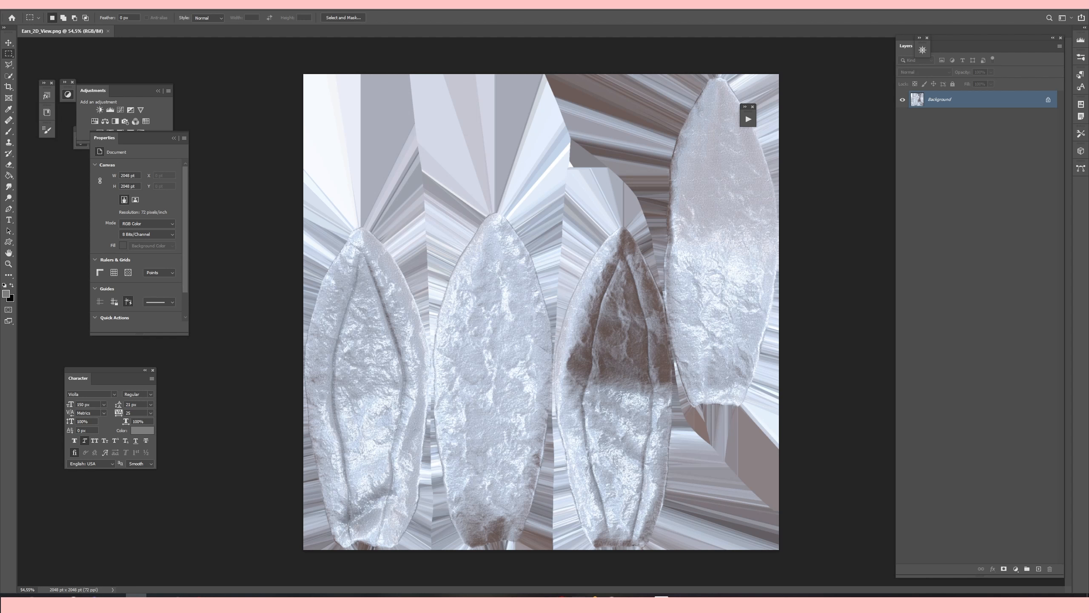
Unlock the Background as a regular layer, duplicate it, and hide the original ear texture layer.
click(1048, 100)
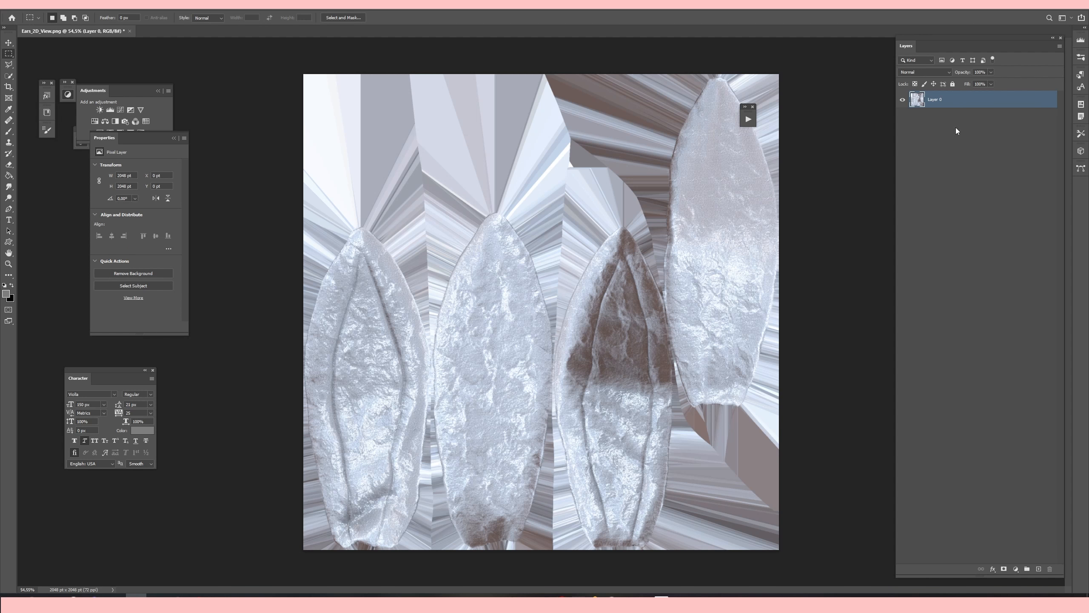
right_click(949, 110)
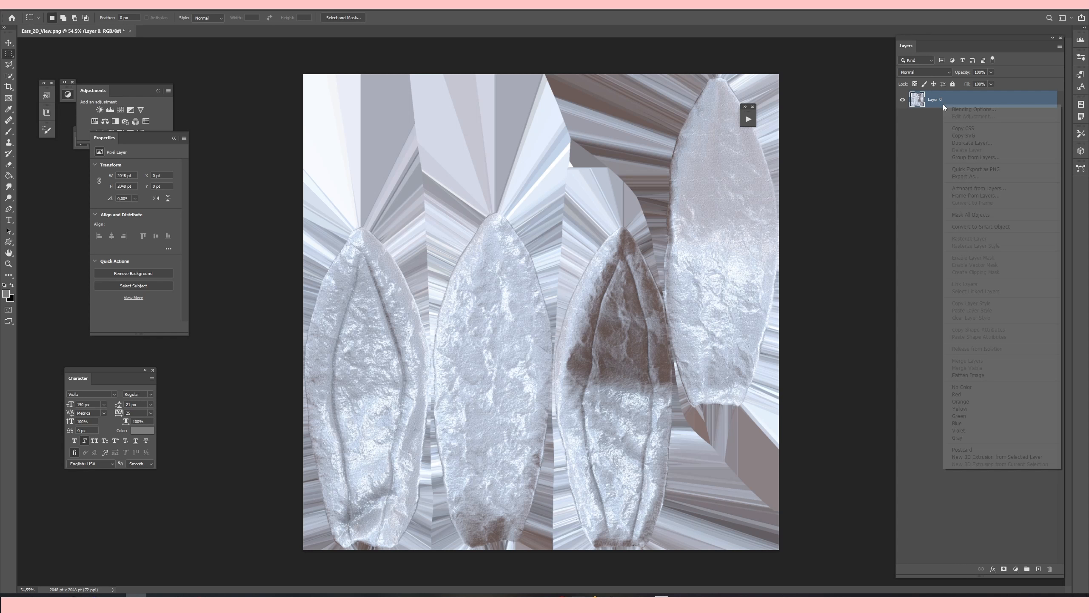
click(938, 104)
drag(938, 105, 1039, 569)
click(902, 117)
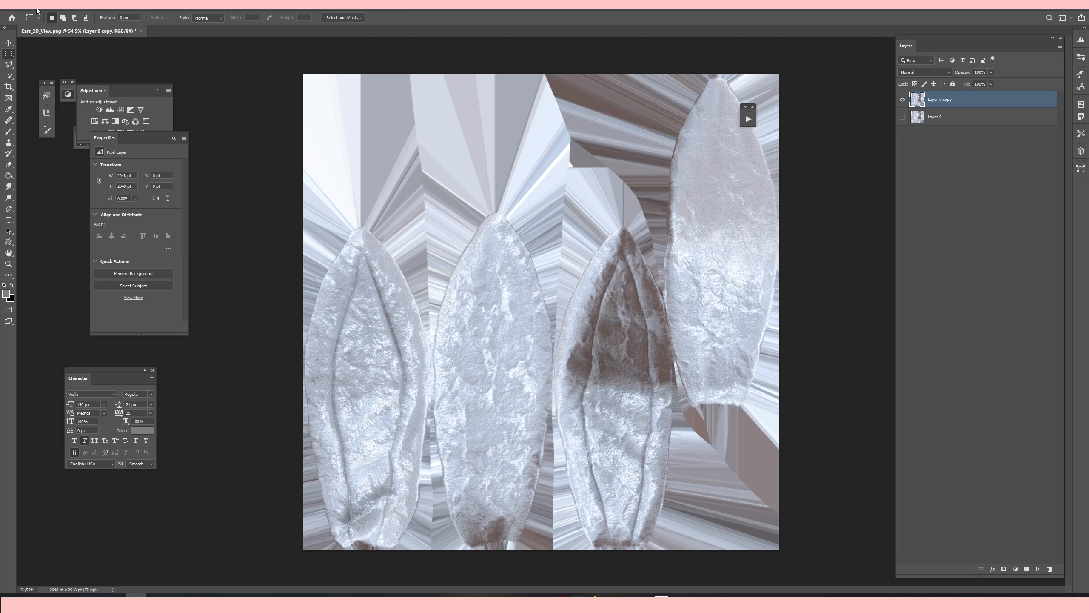
Apply the Add Noise filter to the duplicate layer at 400%, Uniform distribution, Monochromatic, and check the grain up close.
click(116, 7)
mouse_move(124, 138)
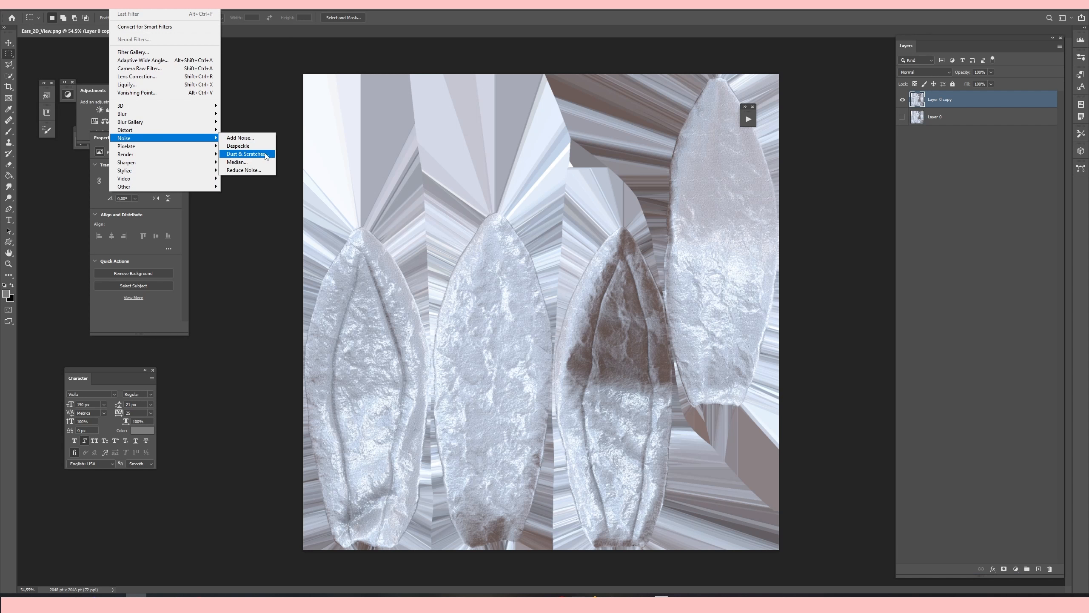
click(241, 138)
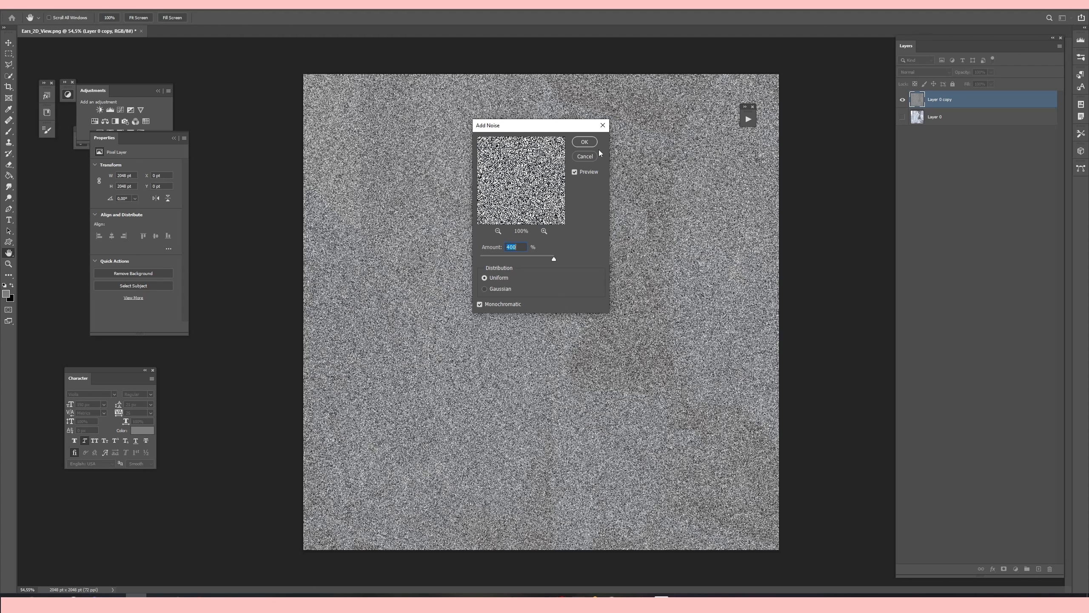
click(585, 145)
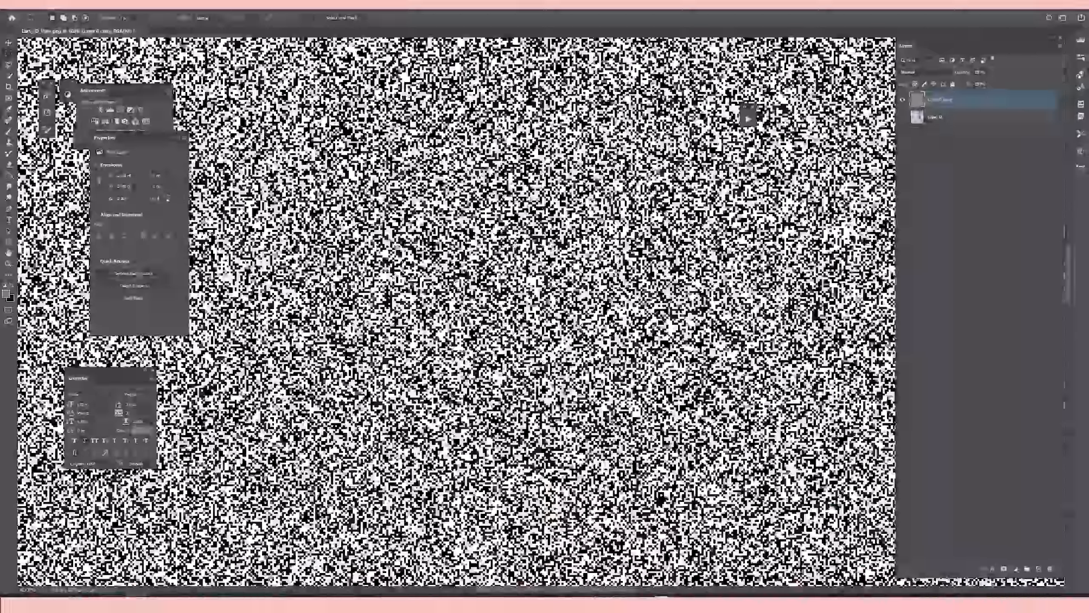
alt+scroll(541, 311, up, 4)
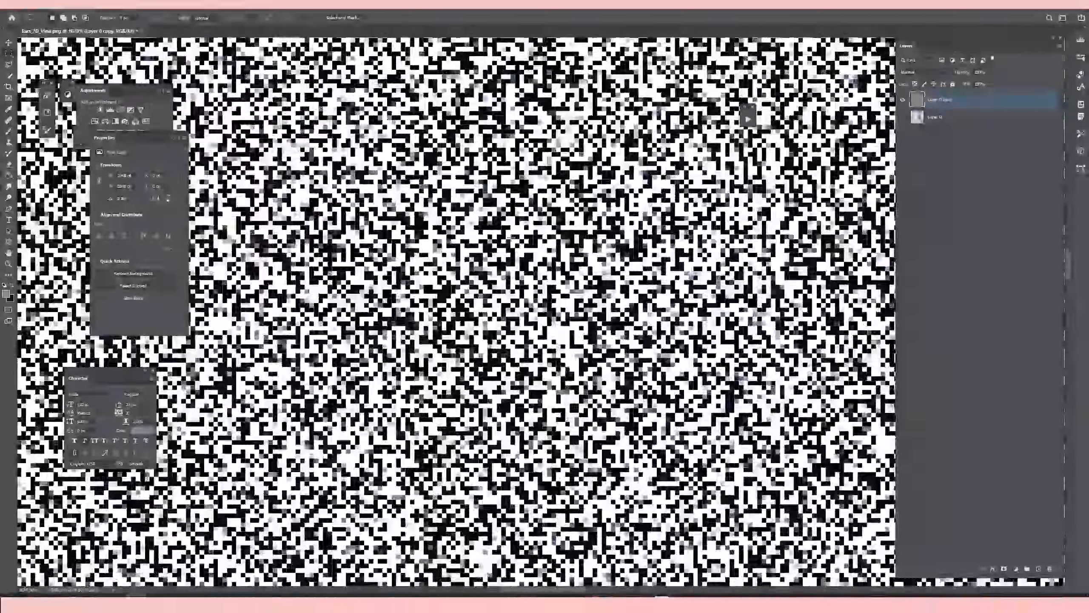
alt+scroll(541, 311, down, 10)
alt+scroll(635, 406, down, 5)
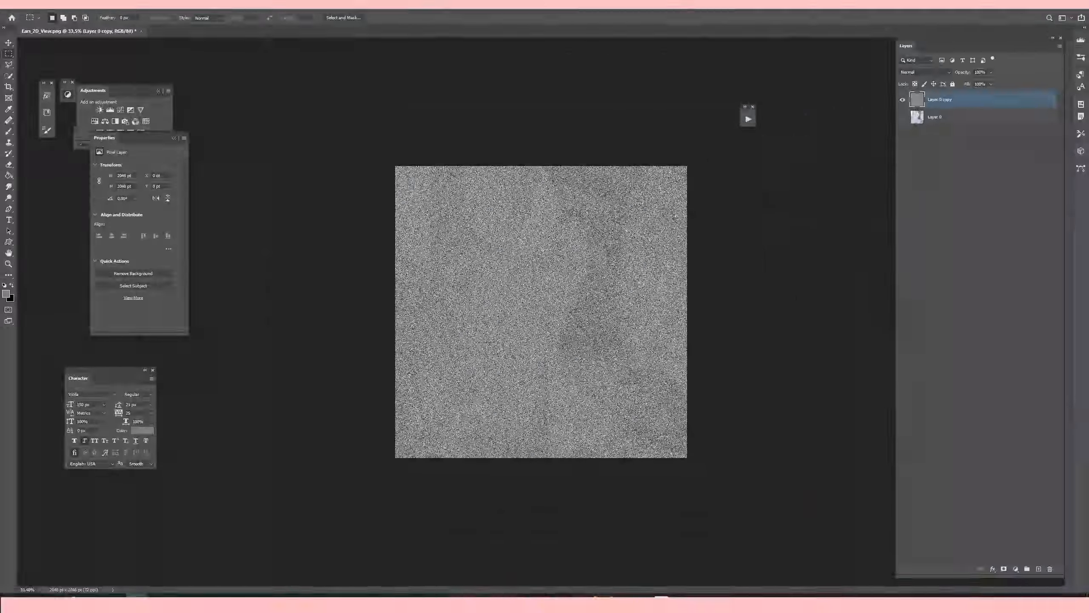
alt+scroll(635, 405, up, 3)
Rename the noise-filtered layer to NOISE.
double_click(949, 99)
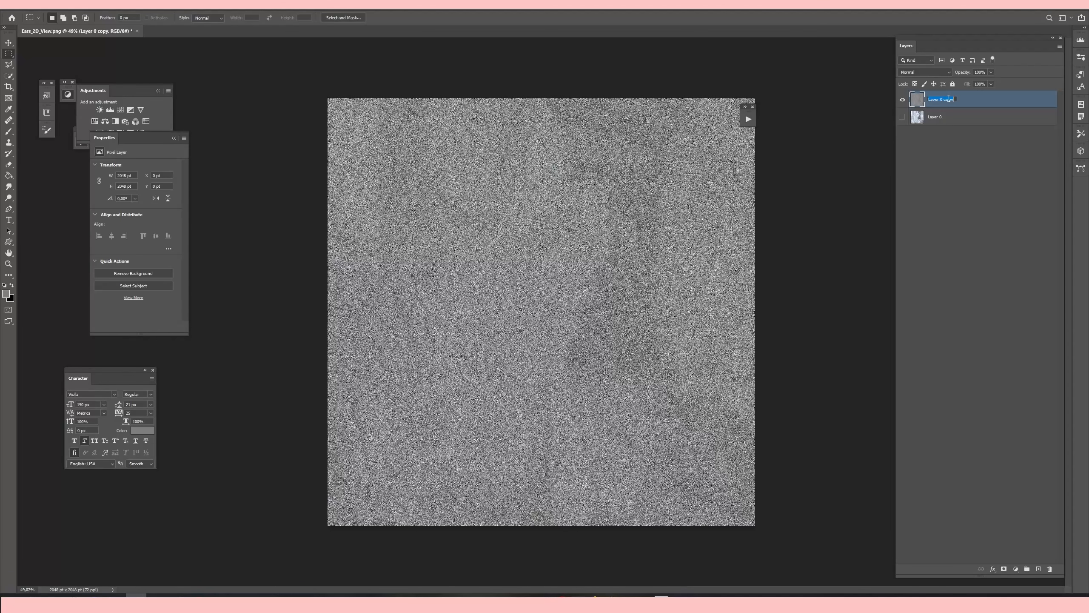
text(NOISE)
key(Return)
Scale the NOISE layer up from its centre to about 774% with Free Transform and compare it with the unscaled noise.
key(ctrl+t)
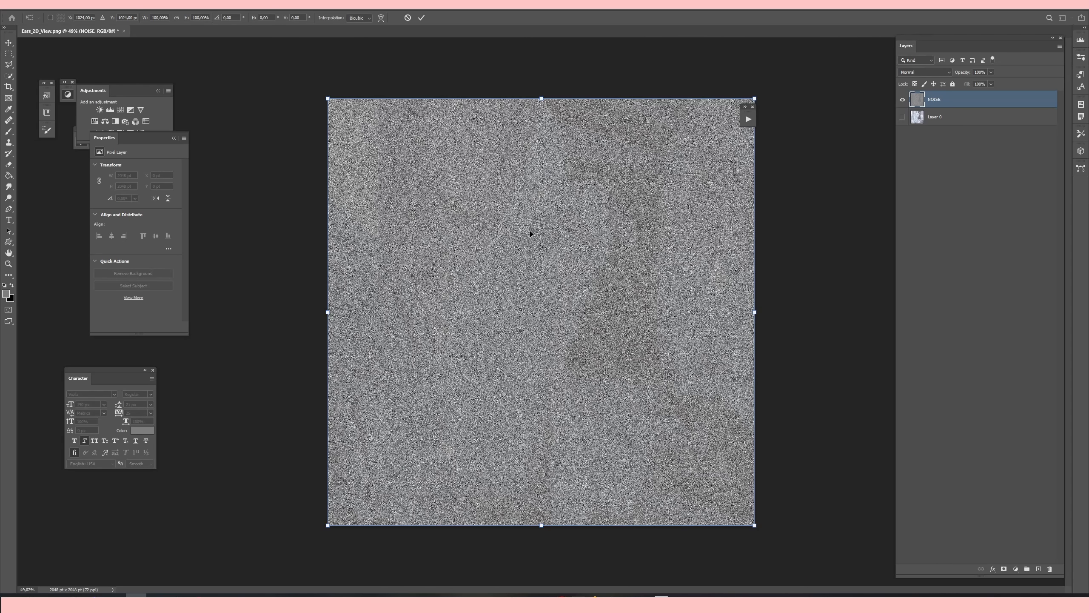
alt+scroll(337, 107, down, 3)
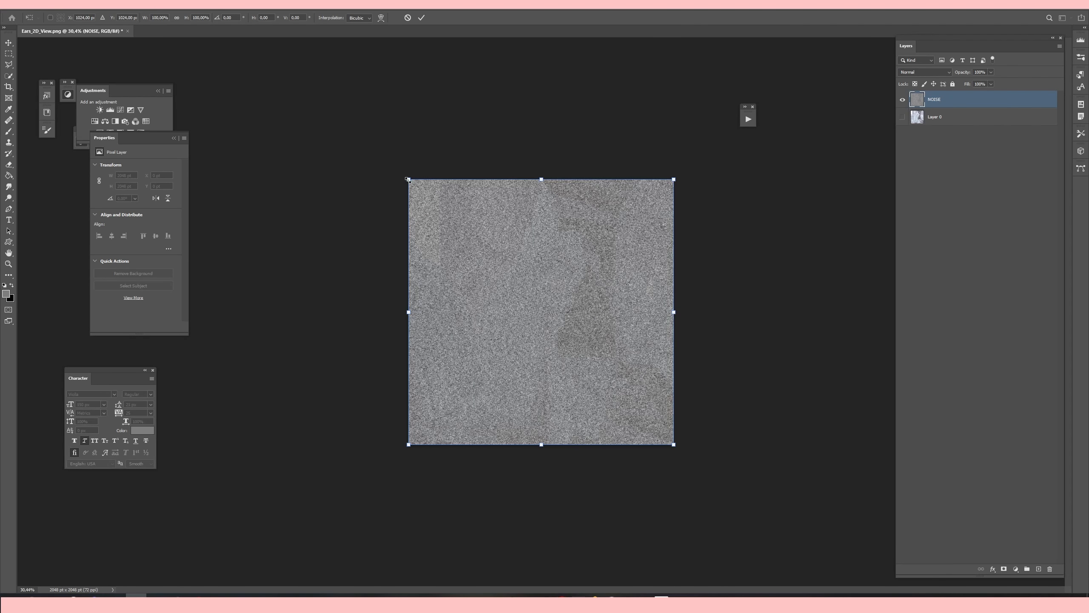
drag(407, 179, 157, 20)
key(ctrl+z)
alt+scroll(541, 262, down, 9)
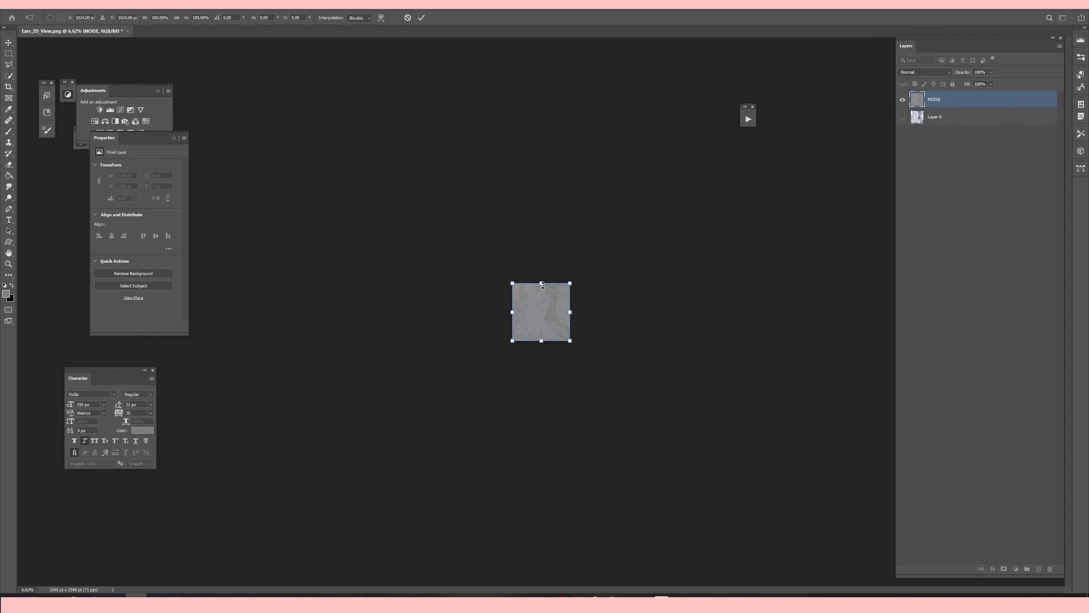
alt+scroll(558, 318, down, 3)
drag(554, 326, 739, 510)
drag(681, 419, 585, 323)
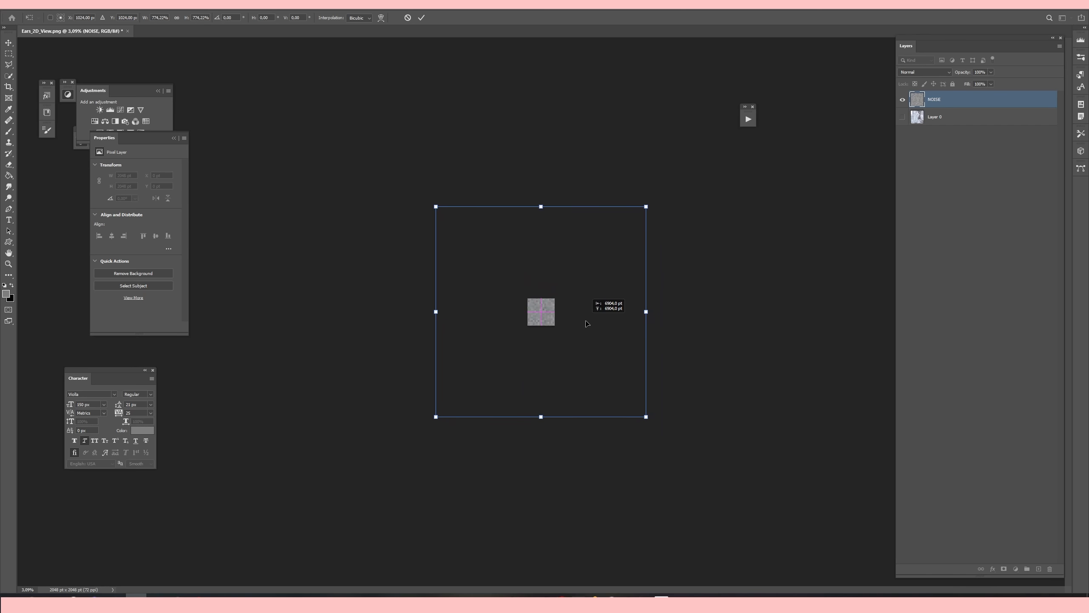
alt+scroll(551, 306, up, 6)
alt+scroll(561, 316, up, 5)
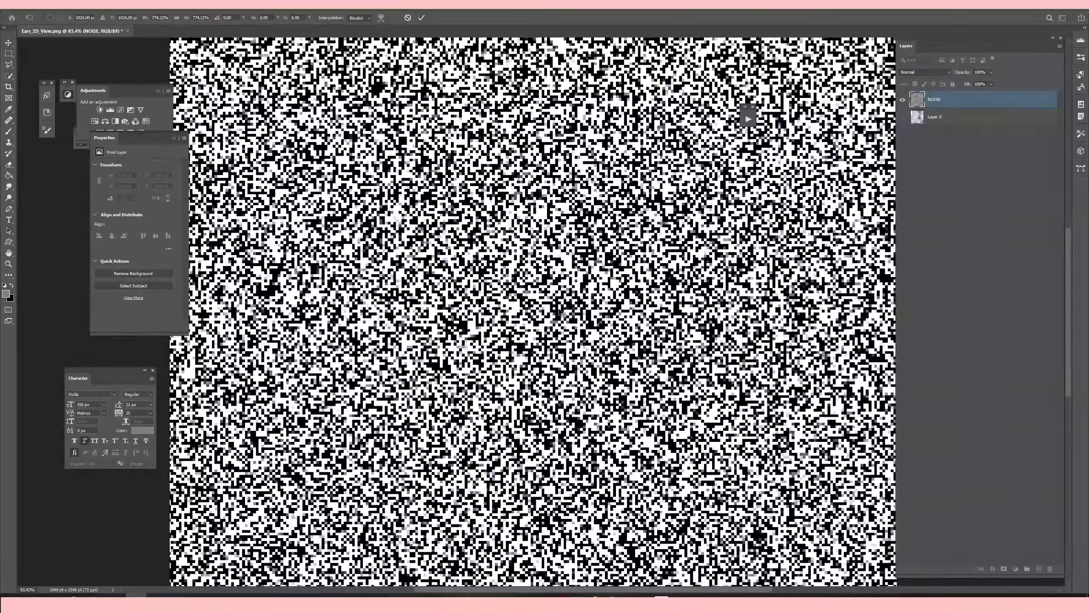
alt+scroll(559, 316, down, 3)
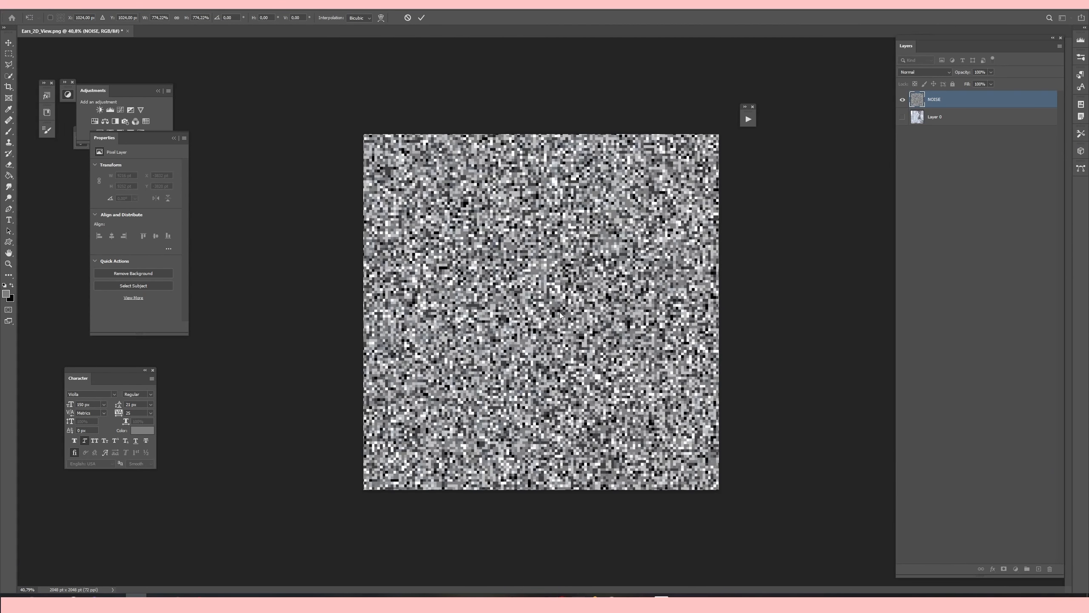
click(421, 19)
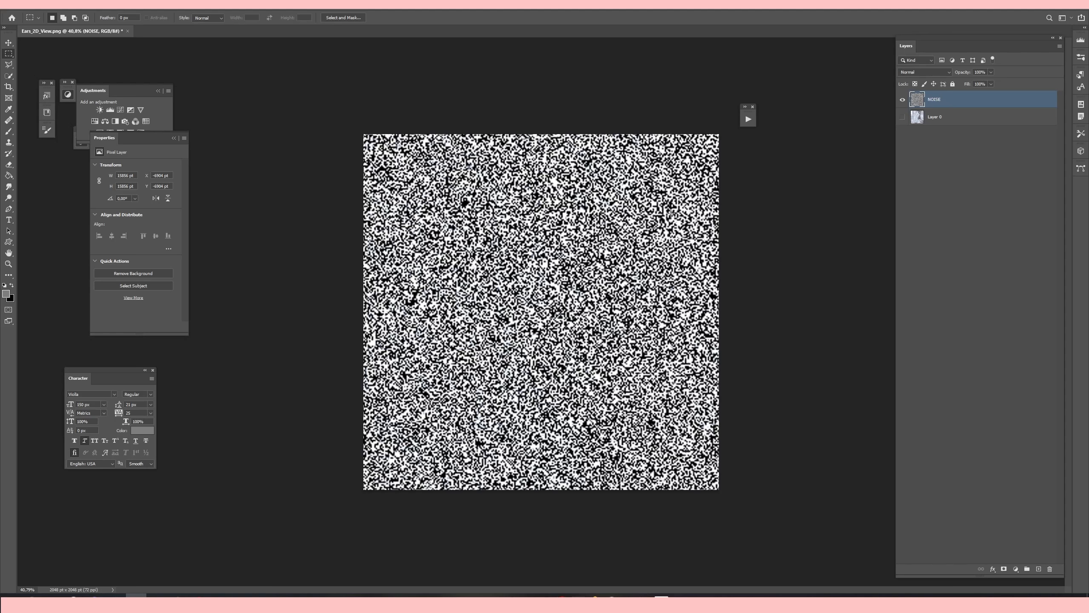
key(ctrl+z)
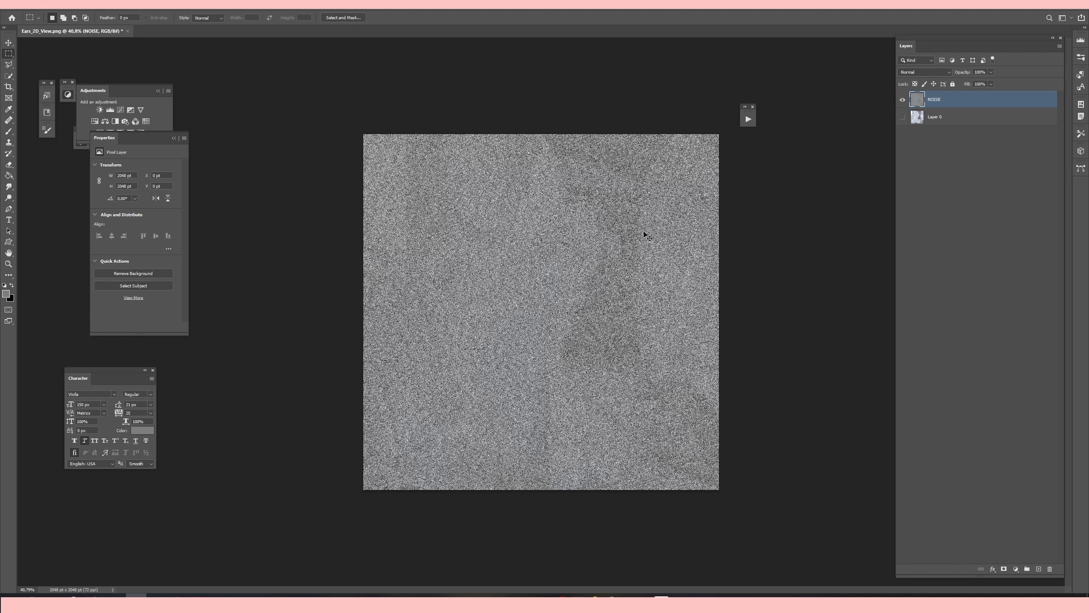
key(ctrl+shift+z)
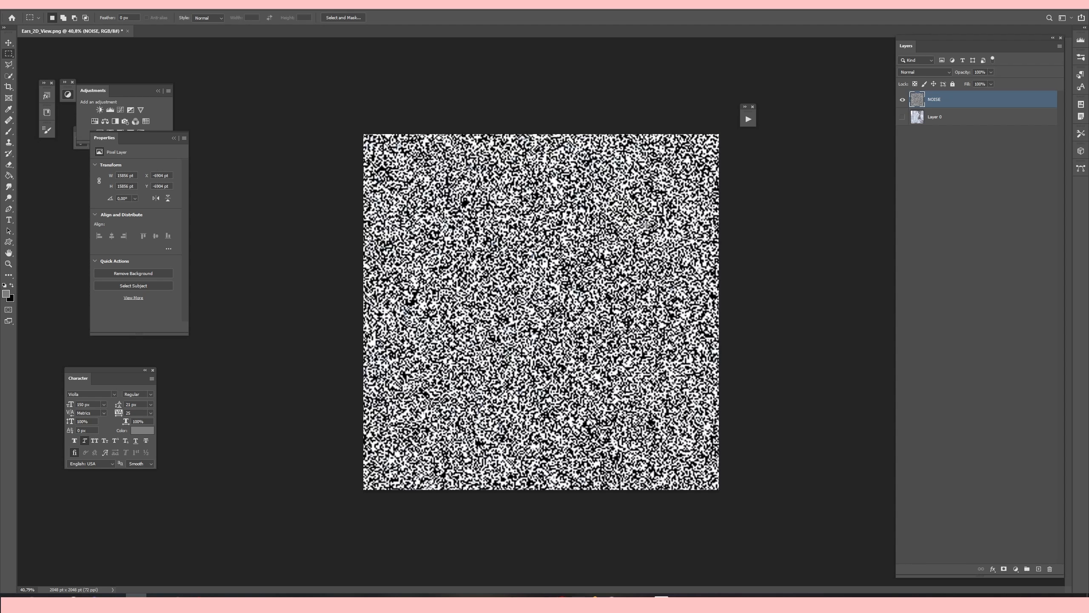
Select the enlarged noise pattern with Color Range, using Sampled Colors at fuzziness 200, and inspect the selection.
click(101, 6)
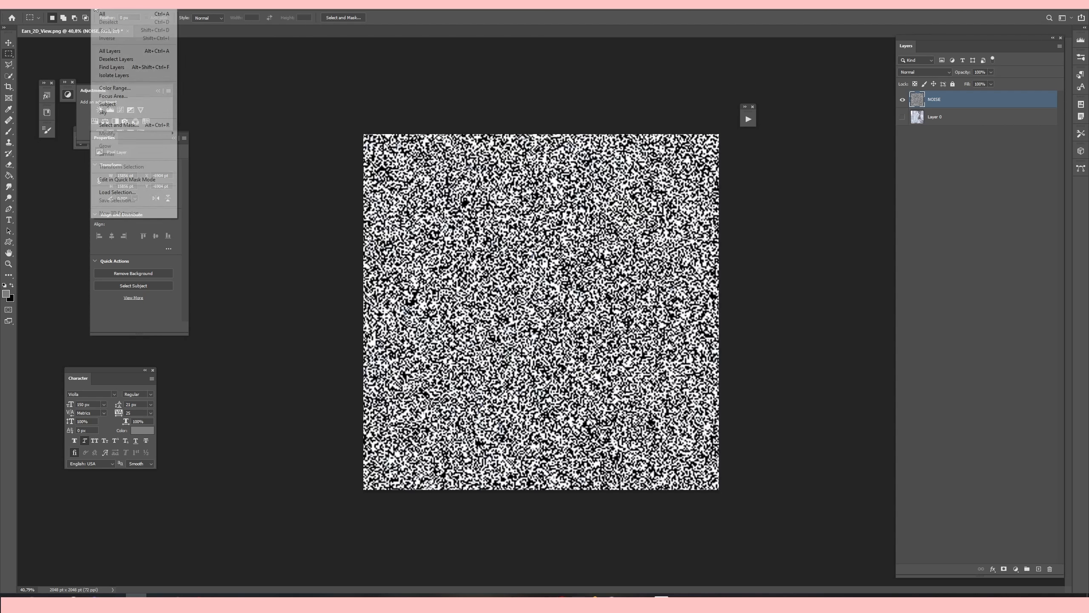
click(125, 88)
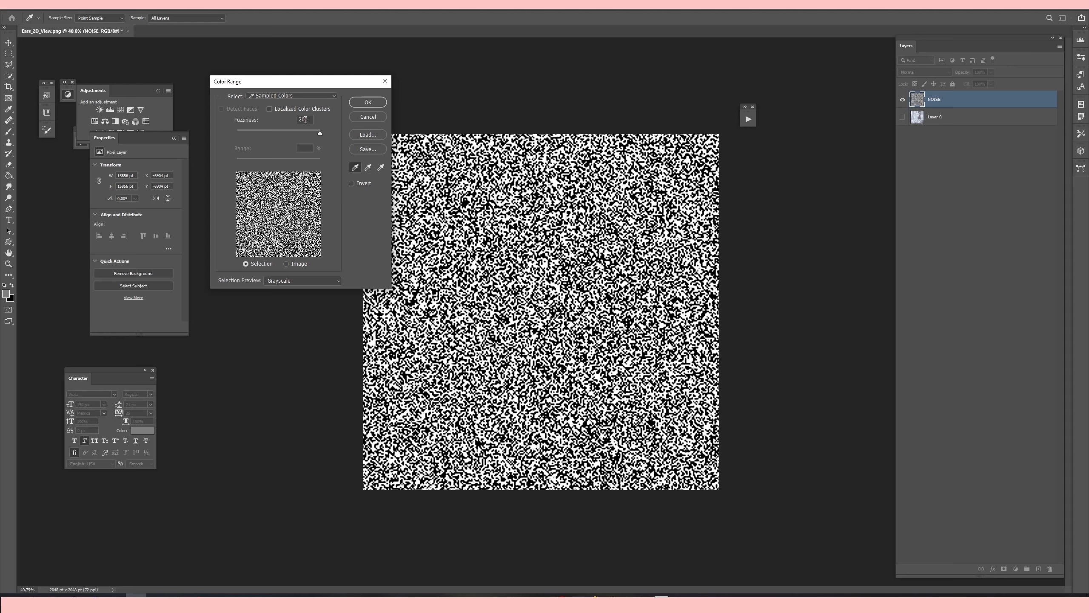
click(370, 102)
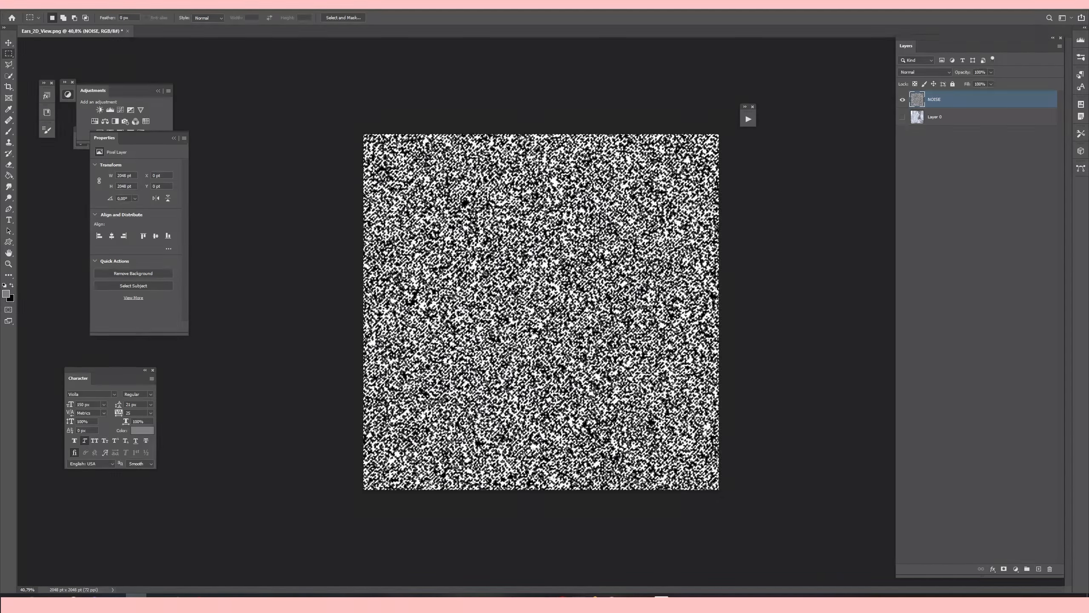
alt+scroll(584, 195, up, 7)
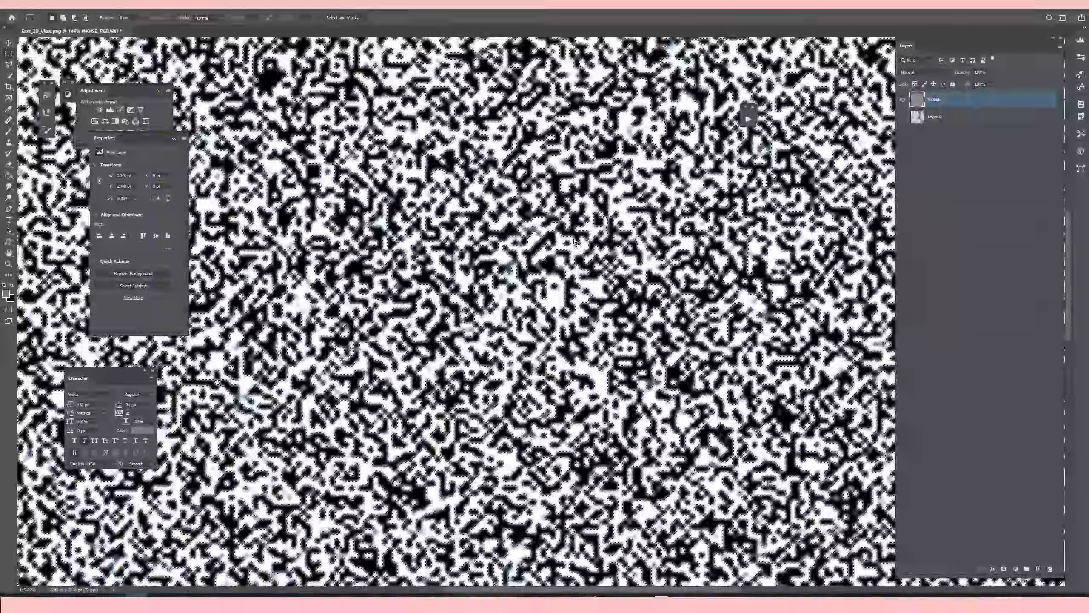
key(ctrl+0)
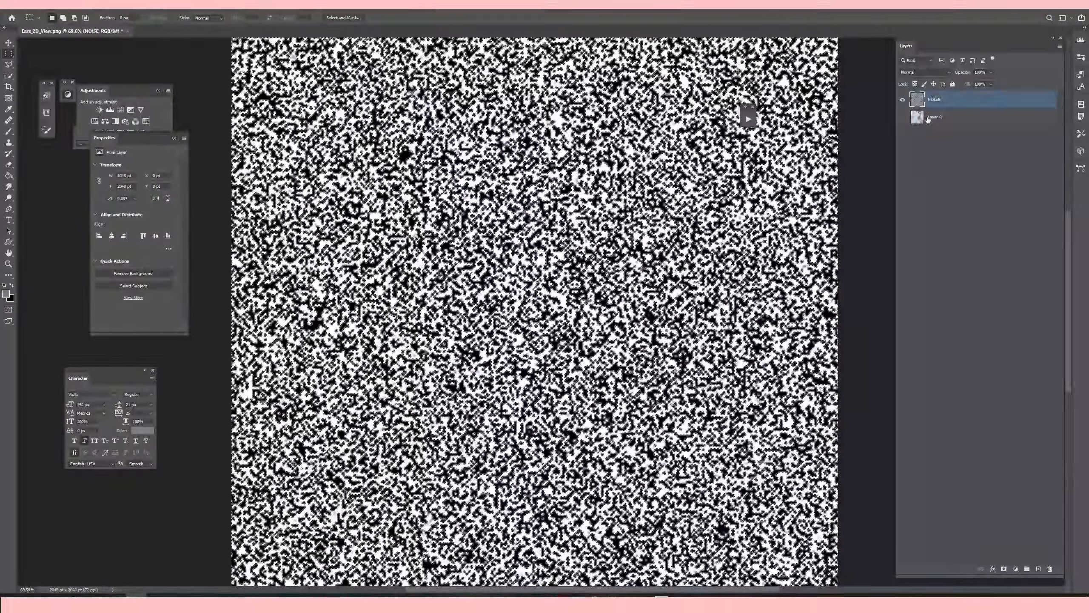
Show Layer 0, add a layer mask to it from the noise selection, hide the NOISE layer and check the result.
click(982, 119)
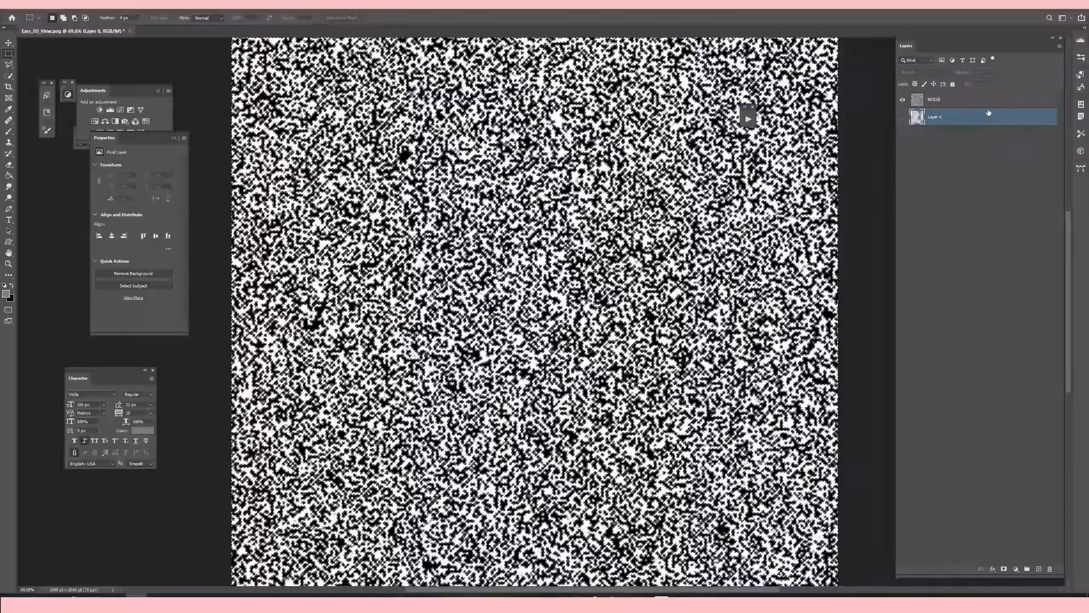
click(903, 116)
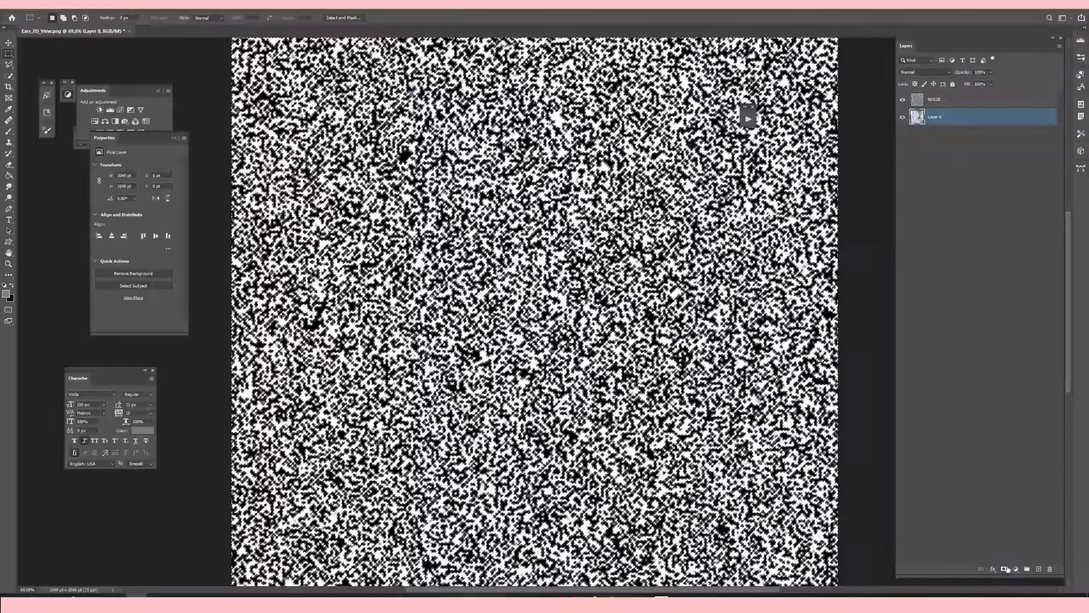
click(1004, 569)
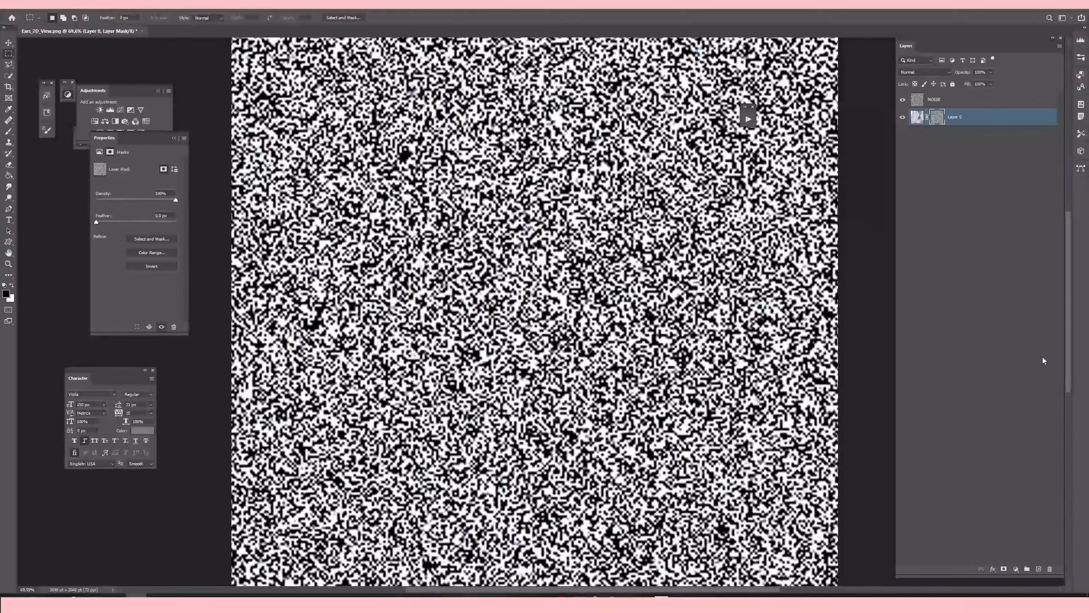
click(903, 99)
alt+scroll(516, 258, up, 6)
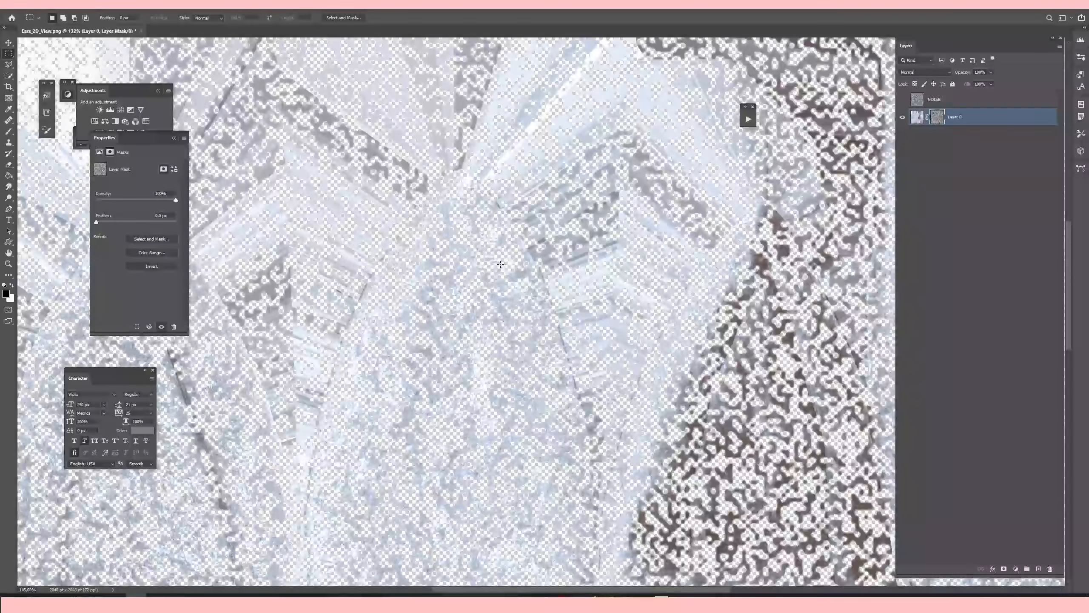
key(ctrl+0)
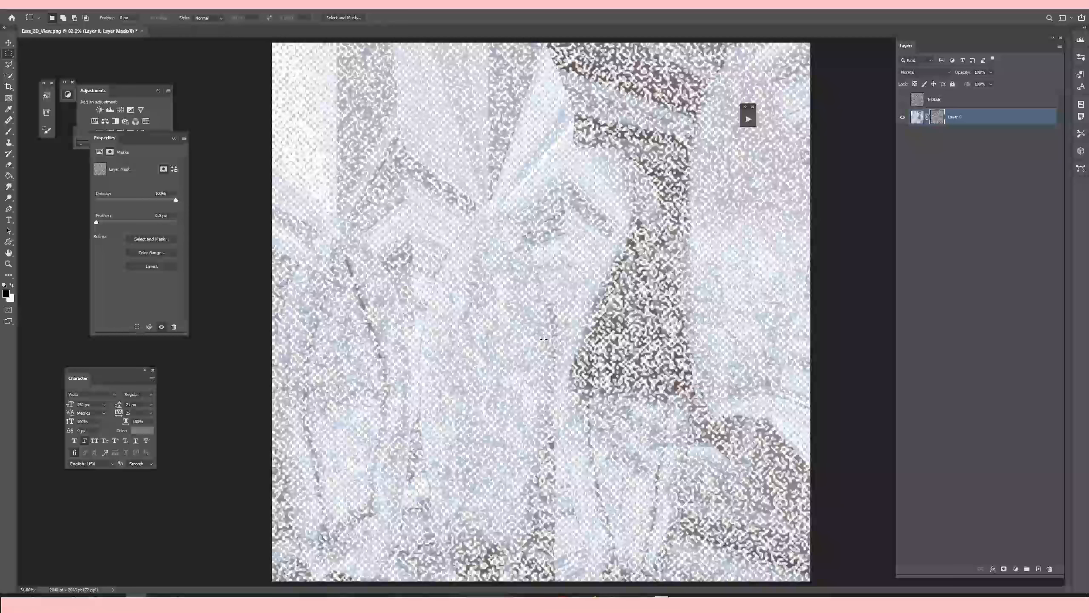
Save a PNG copy of the masked texture as Ears_FUR.png in the TEXTURES/BALAKLAVA/NZ folder.
key(ctrl+alt+s)
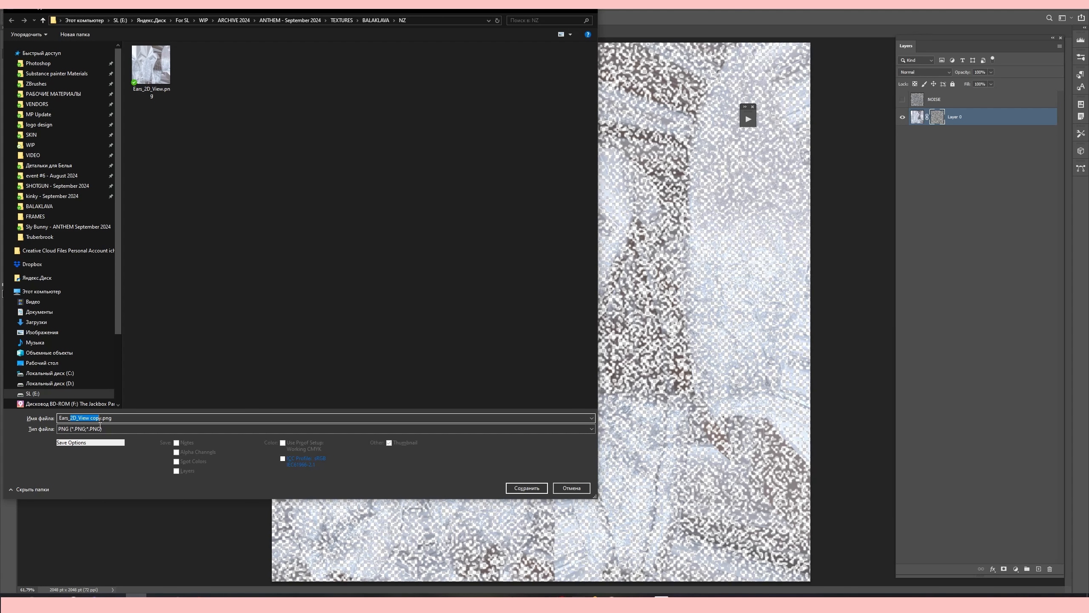
drag(99, 424, 102, 424)
text(FUR)
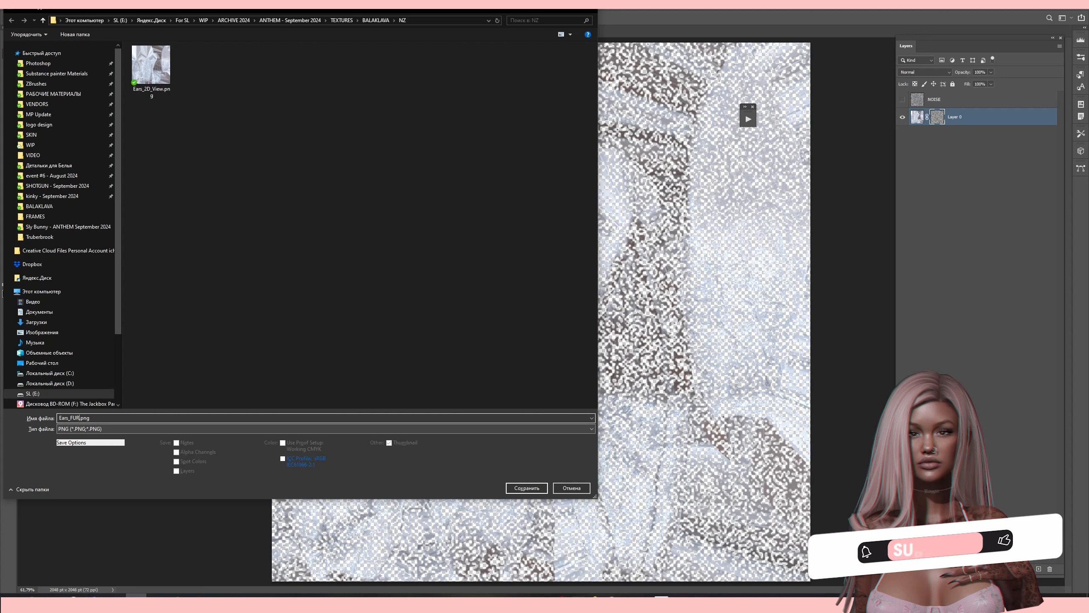
click(521, 487)
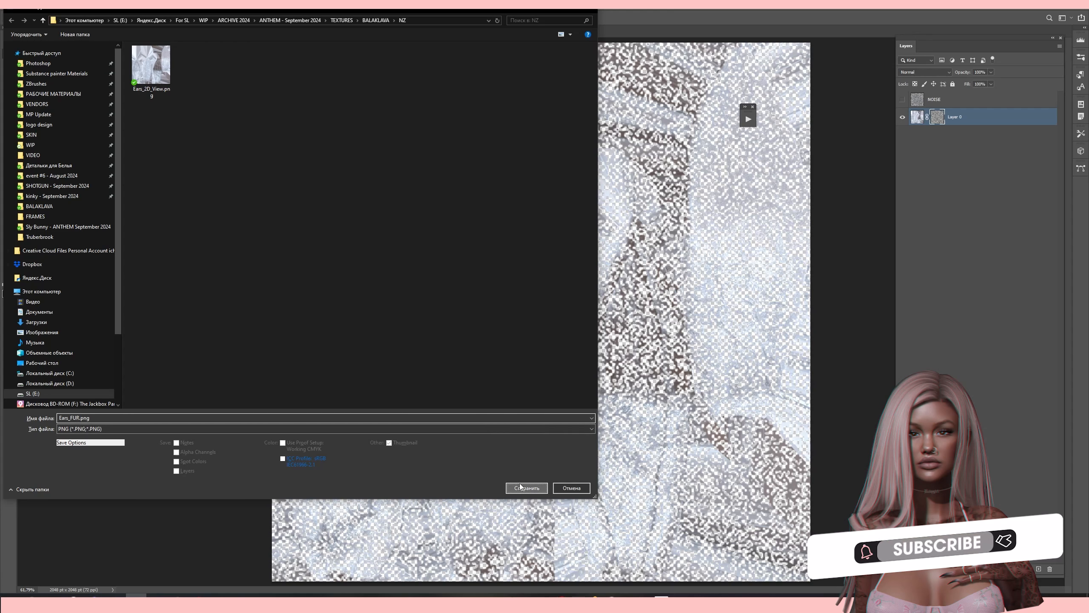
key(Return)
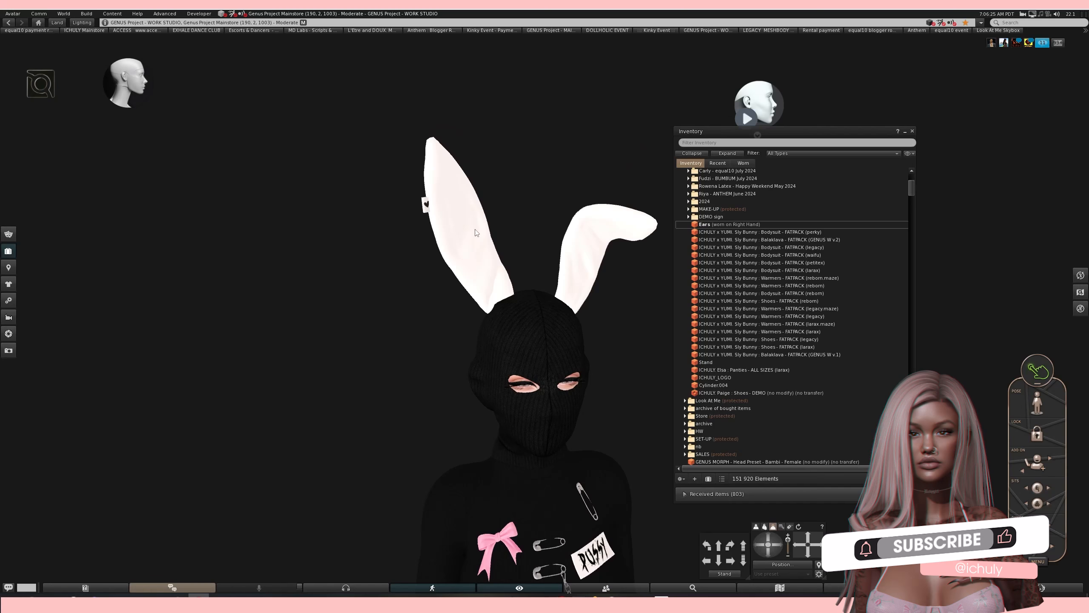
Open the worn bunny-ear balaclava for editing, enable face selection and cycle through to face 4, an ear fur shell.
right_click(463, 232)
click(488, 238)
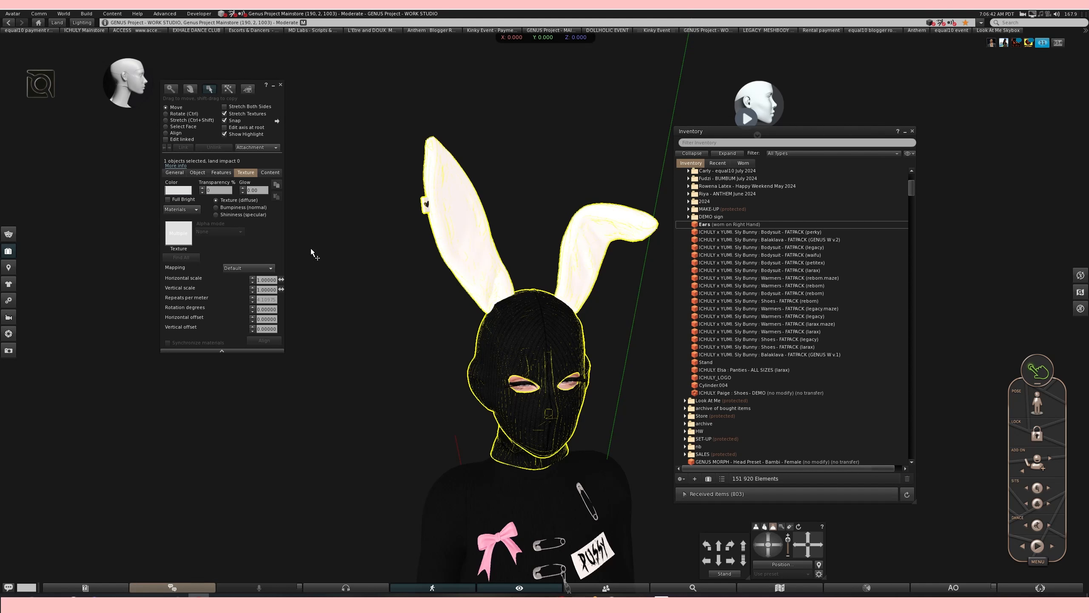
click(166, 125)
click(165, 148)
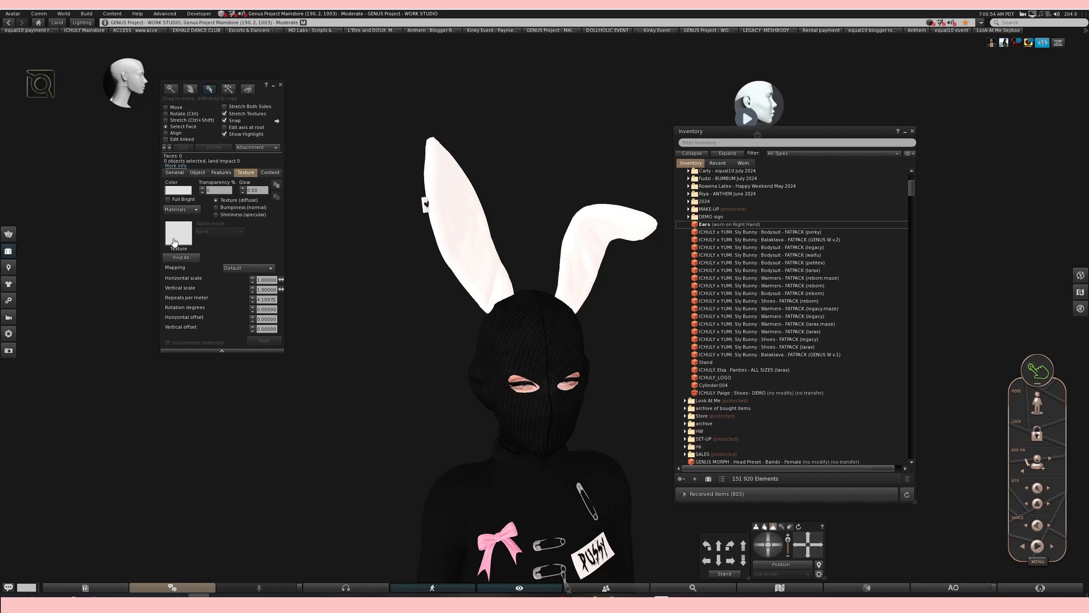
click(164, 150)
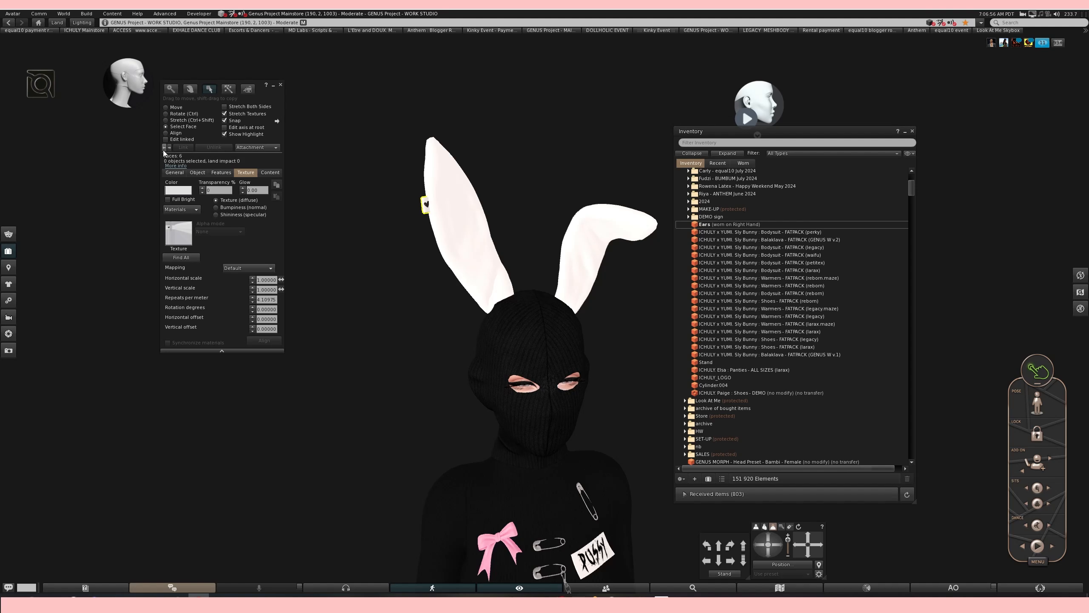
click(164, 147)
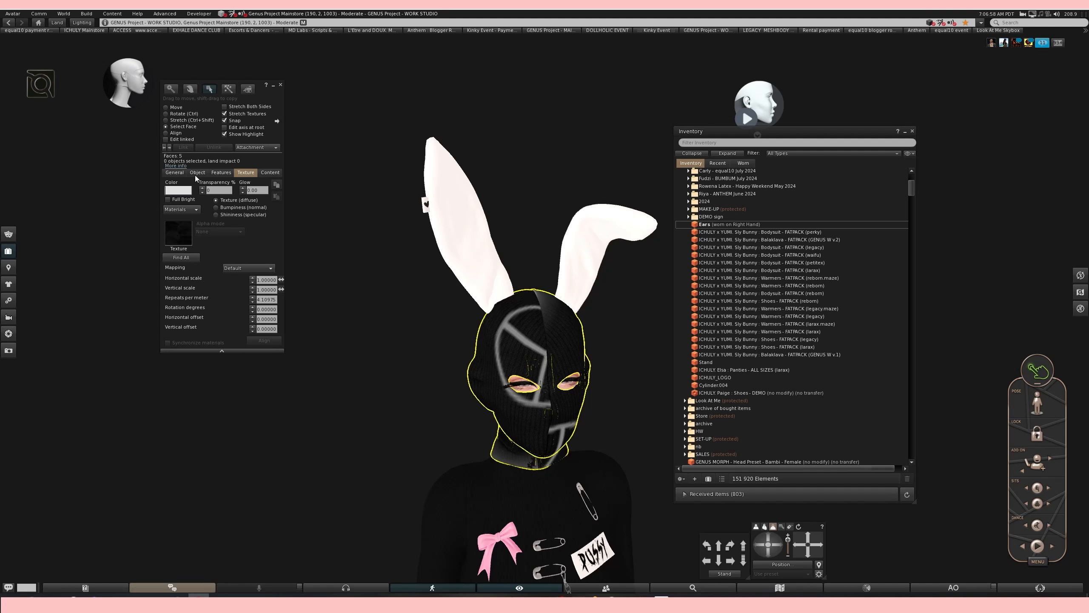
click(170, 148)
click(164, 148)
click(163, 149)
scroll(554, 211, up, 6)
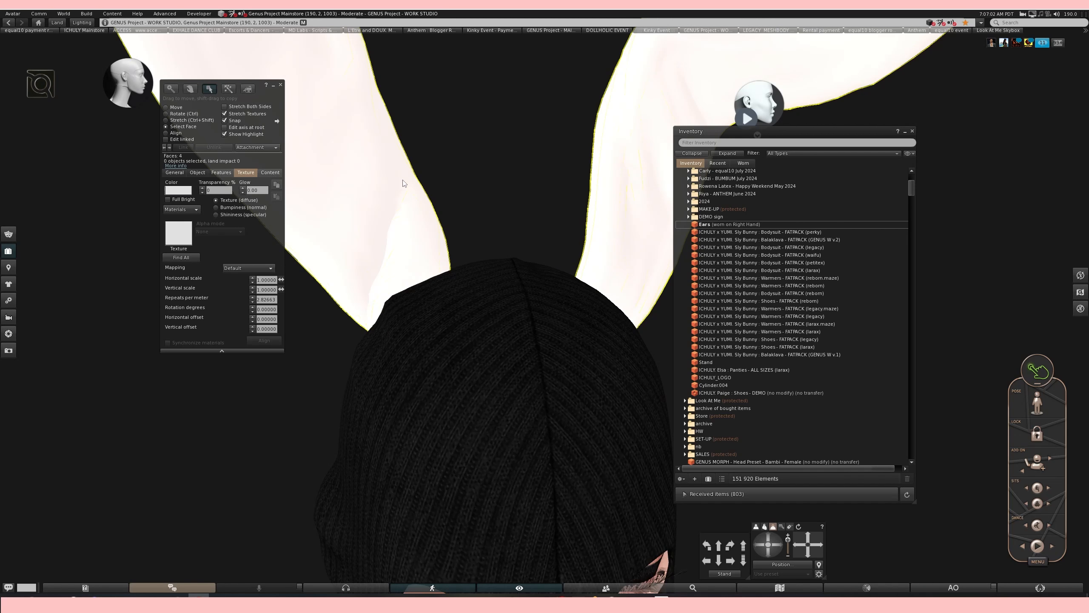
scroll(398, 159, down, 5)
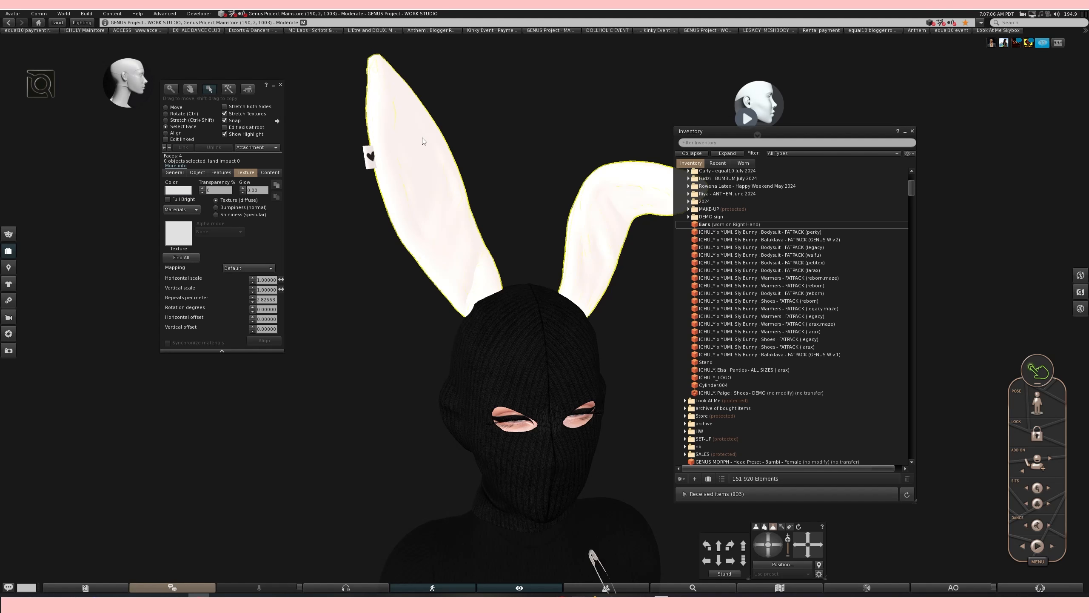
Add Ears_2D_View.png and Ears_FUR.png from the TEXTURES/BALAKLAVA/NZ folder as local textures.
click(185, 230)
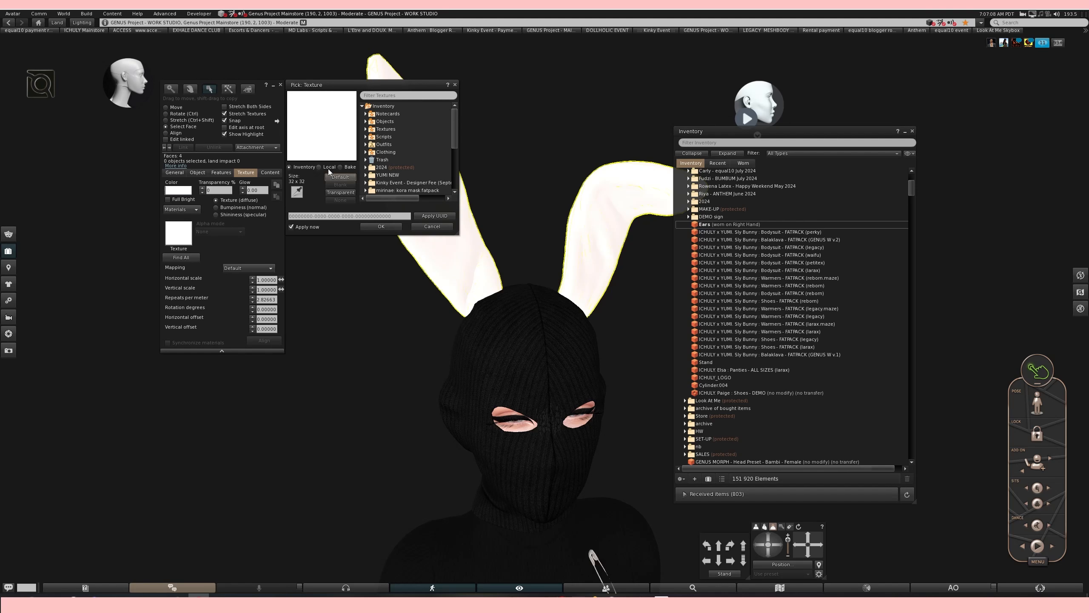
click(328, 168)
click(331, 176)
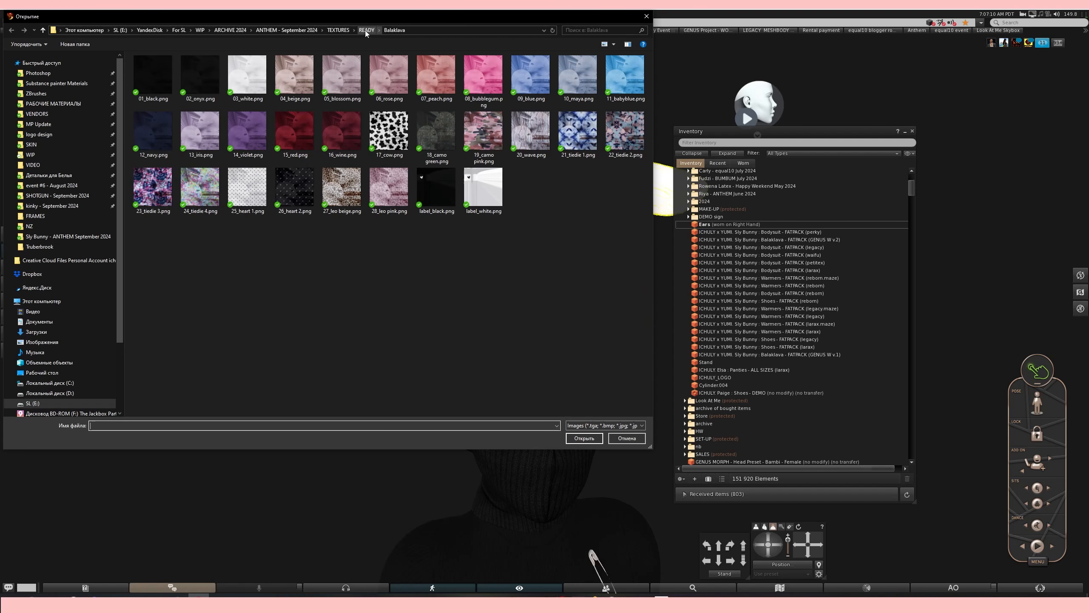
click(338, 30)
double_click(139, 70)
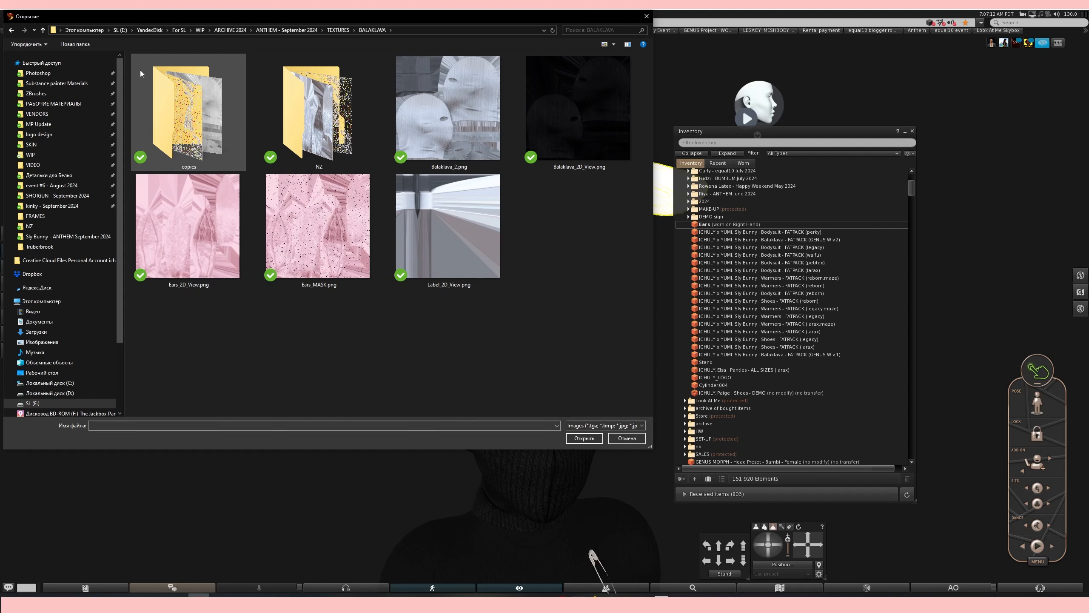
double_click(330, 121)
drag(165, 128, 202, 77)
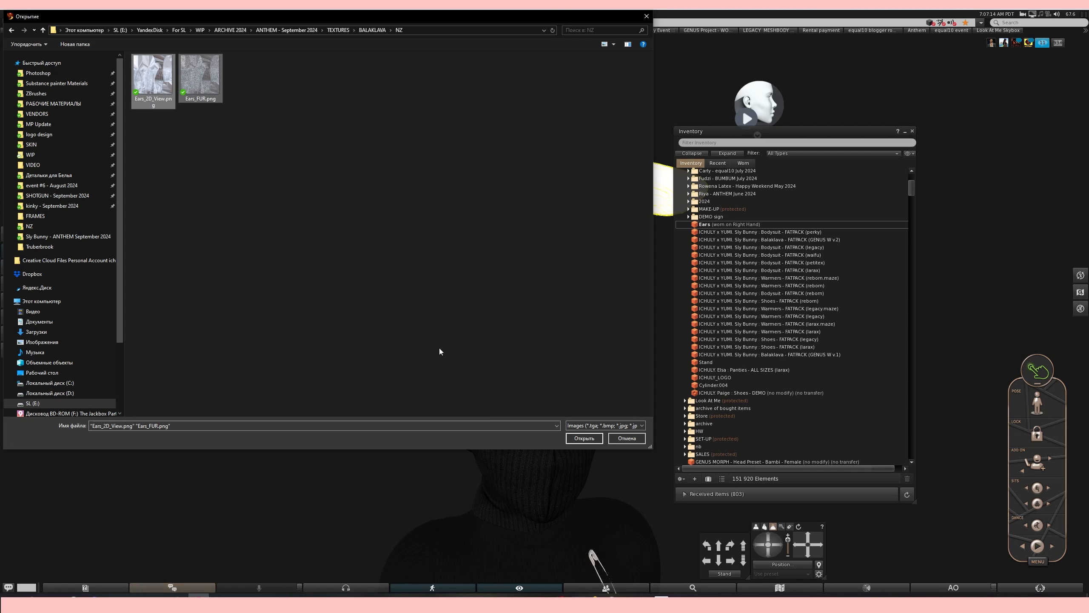
click(584, 438)
Apply the local Ears_FUR texture to face 4 of the ears and set its transparency to 80%.
click(382, 125)
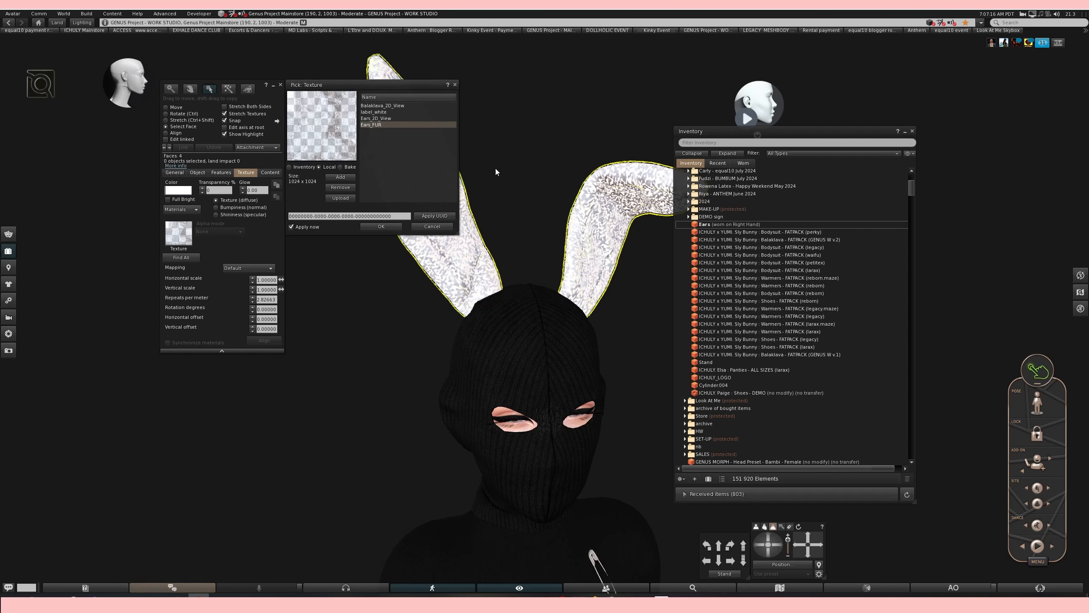
drag(729, 131, 816, 126)
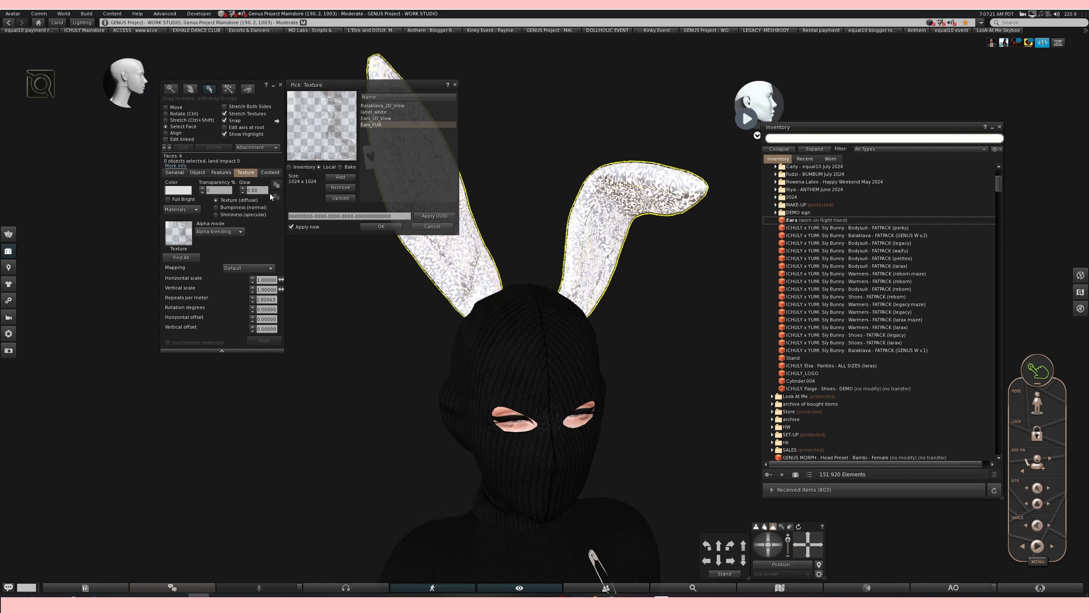
click(224, 187)
text(80)
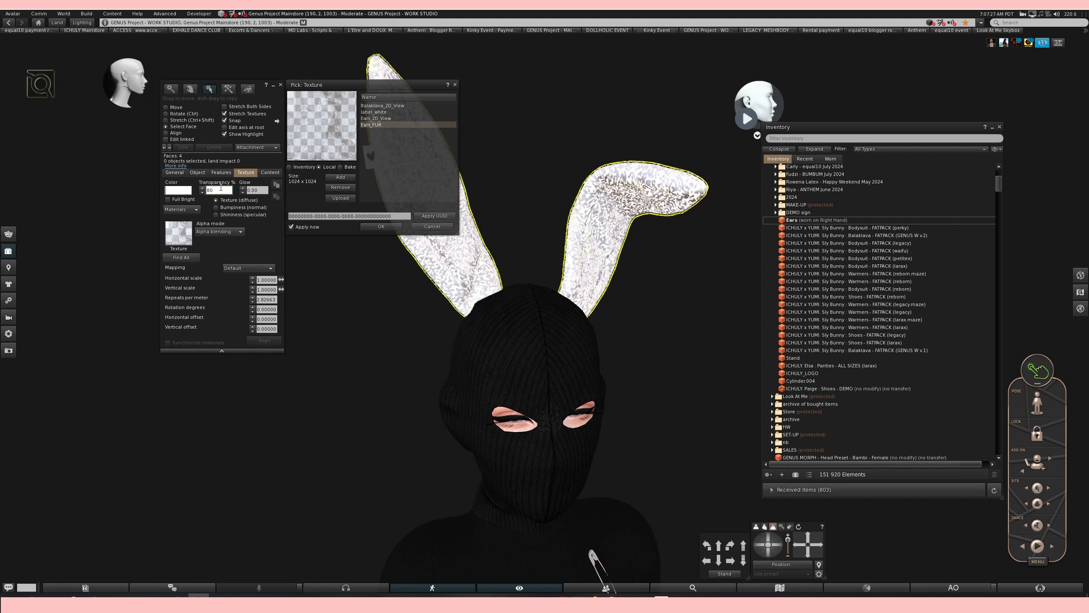
Apply the local Ears_FUR texture to face 3 and make that shell partly transparent.
click(164, 147)
click(385, 125)
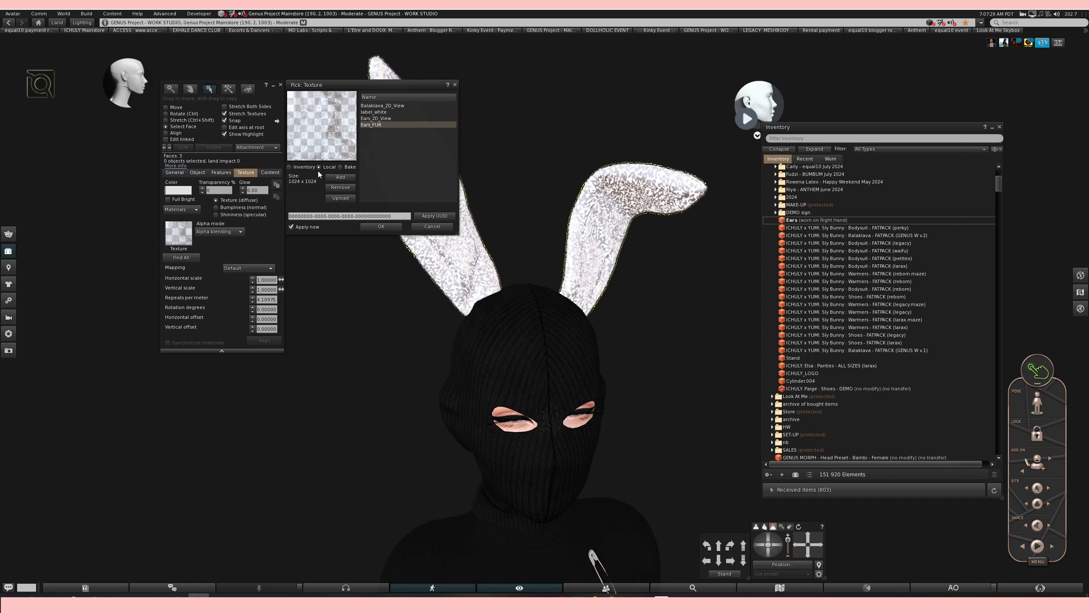
click(219, 190)
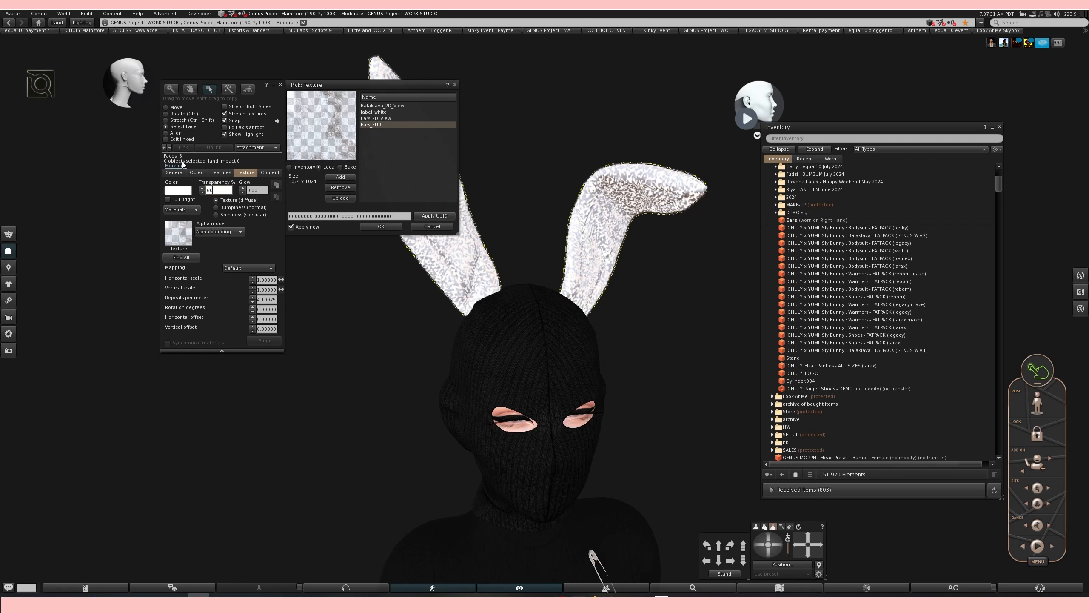
click(167, 148)
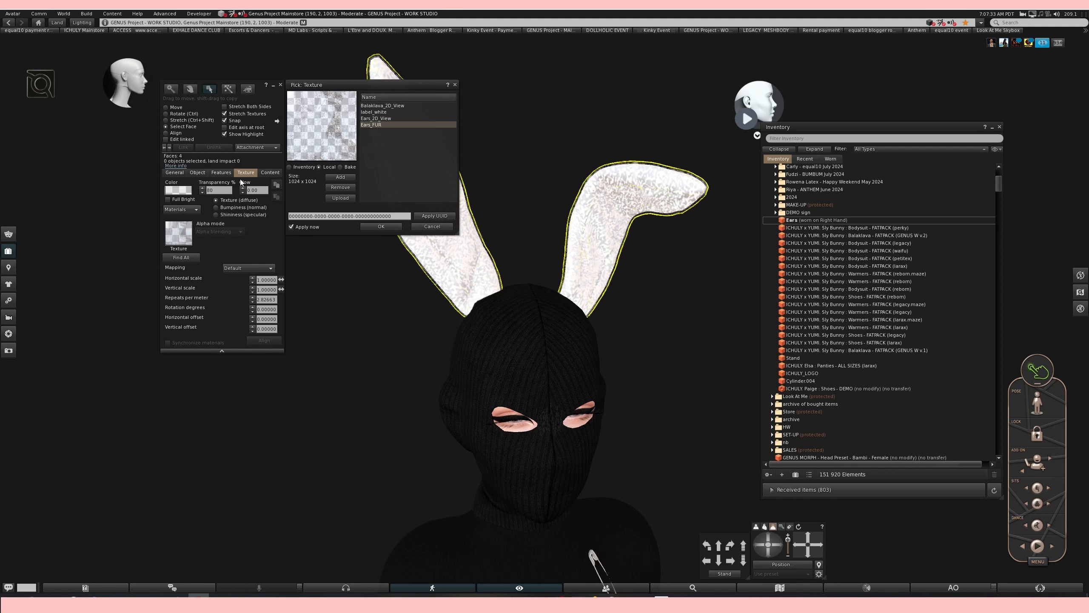
Apply the local Ears_FUR texture to face 2 and adjust that shell's transparency.
click(164, 147)
click(164, 148)
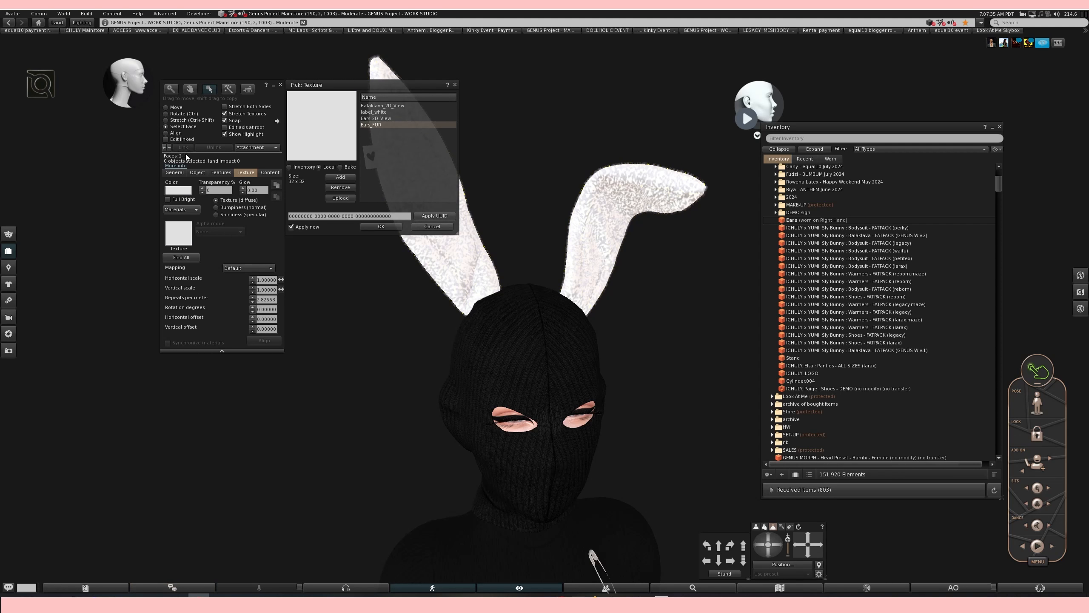
click(394, 125)
click(228, 189)
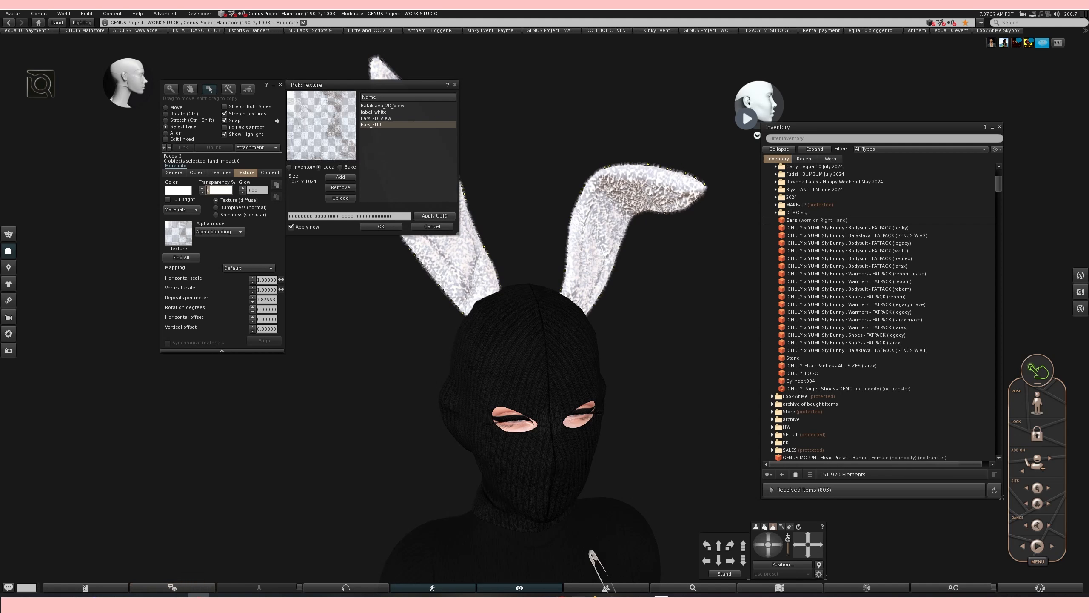
Apply the local Ears_FUR texture to face 1 and set its transparency to 35%.
click(164, 146)
click(368, 125)
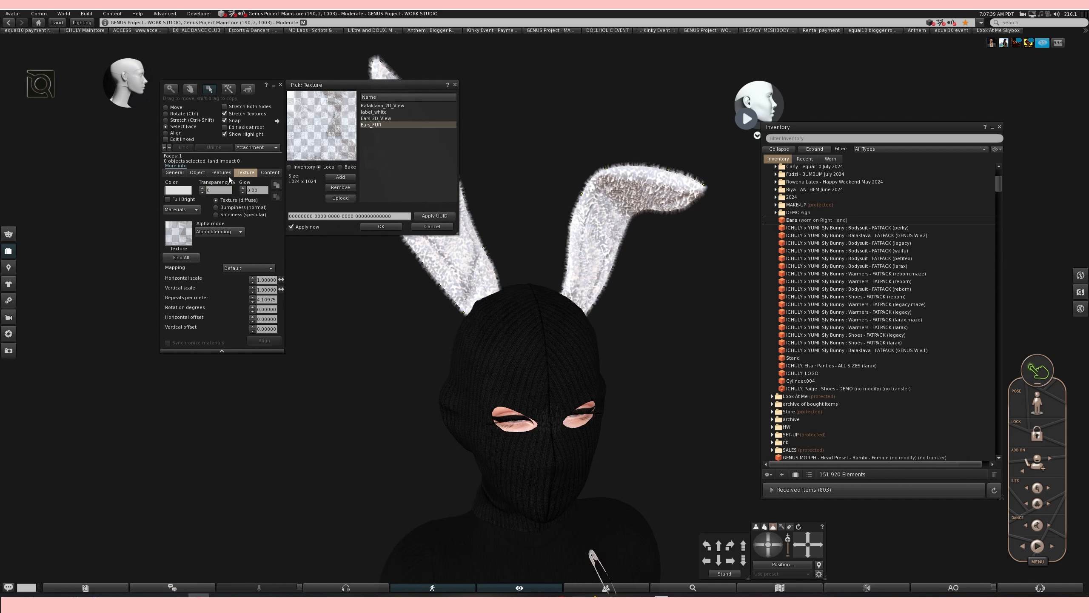
click(219, 190)
text(3)
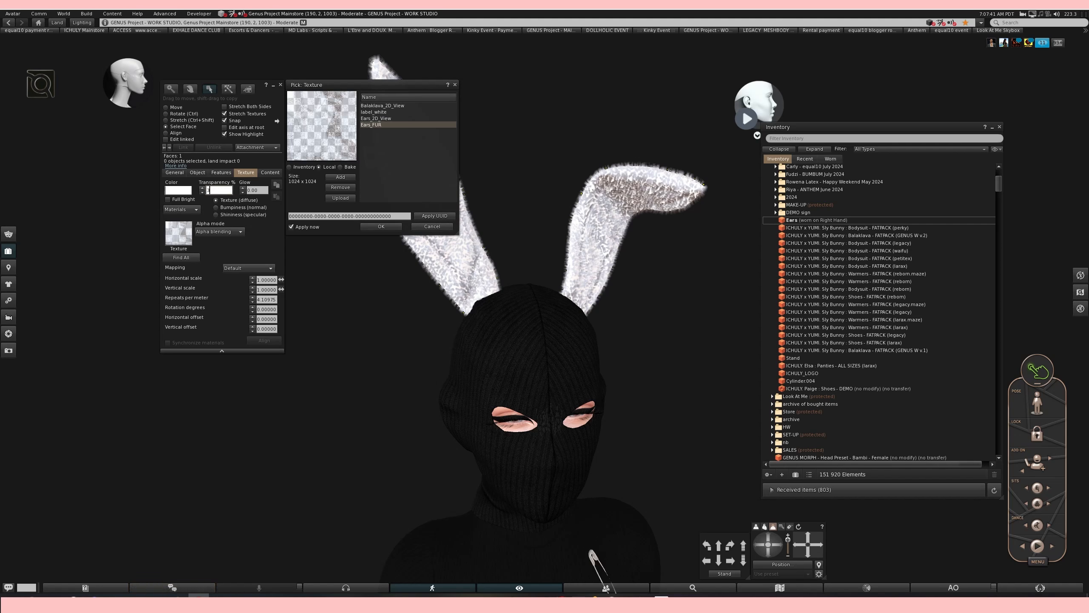
text(5)
key(Return)
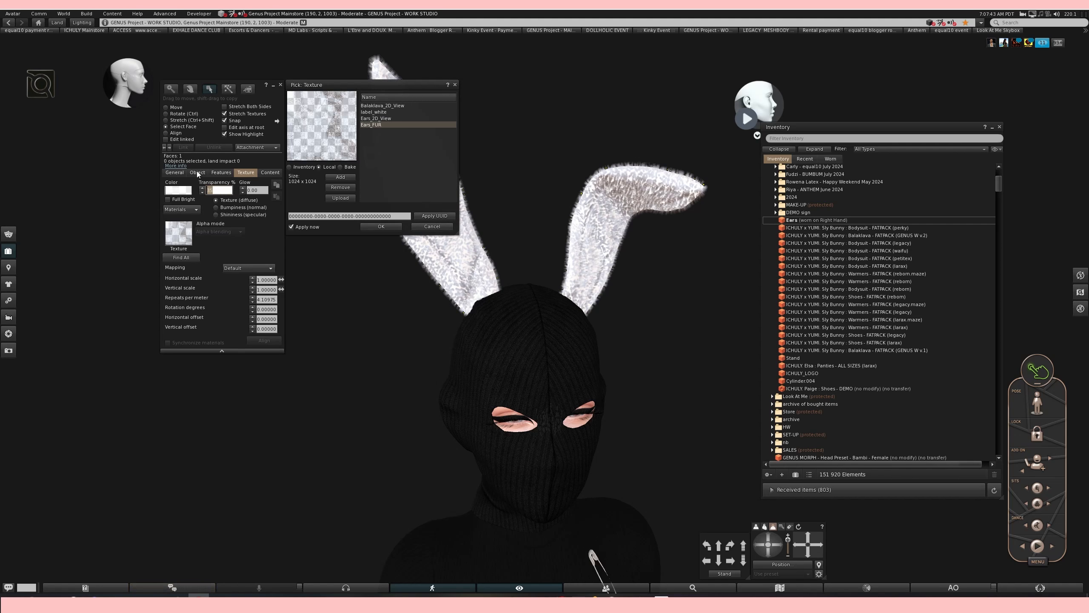
Apply the local Ears_2D_View texture to face 0 as the base ear surface, accept the texture choice and finish editing.
click(163, 147)
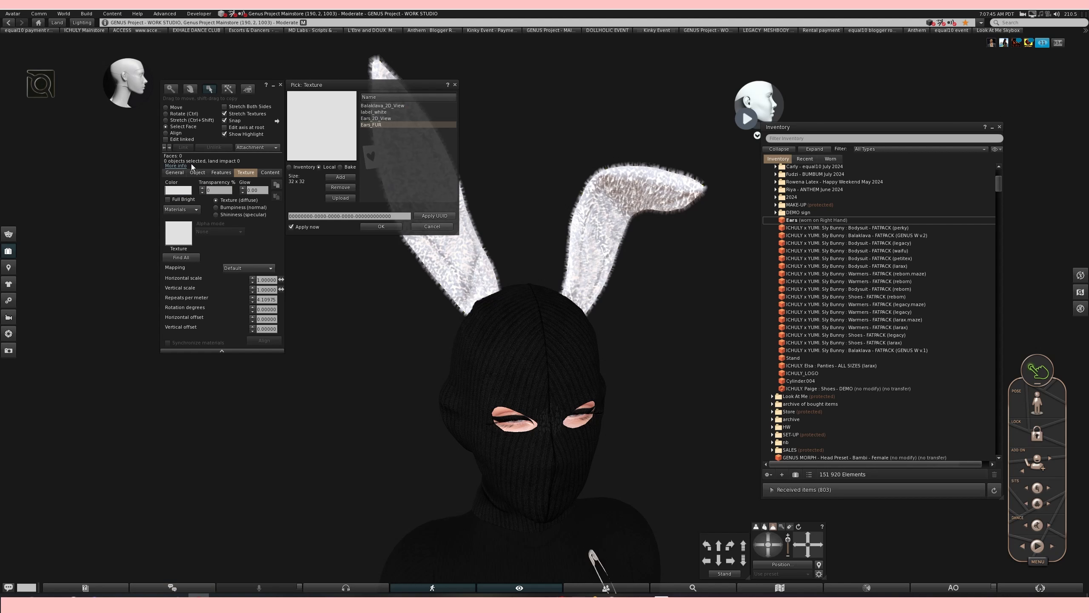
click(387, 118)
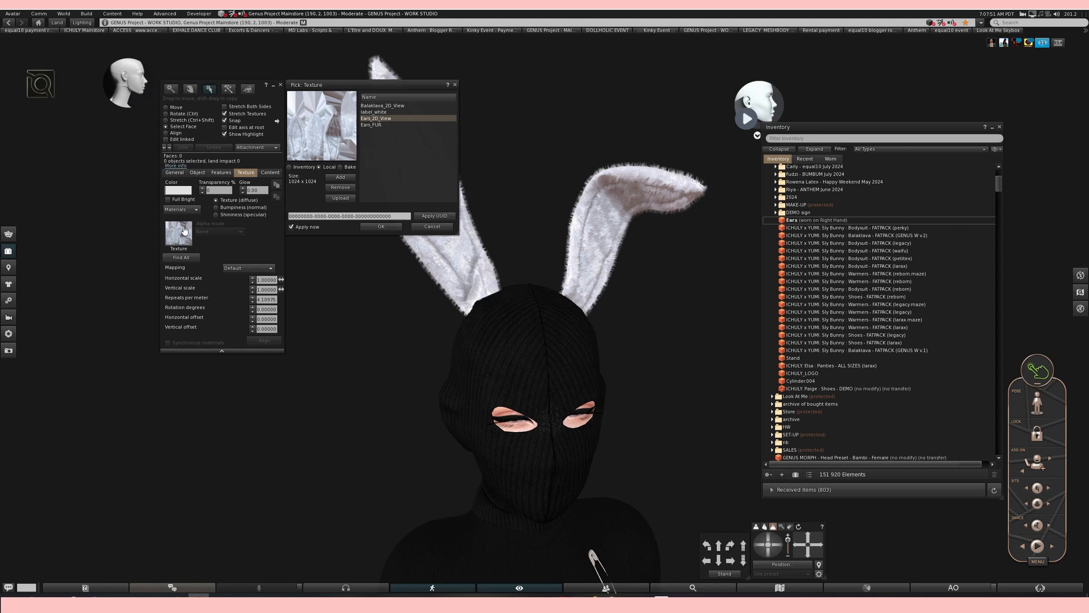
click(170, 148)
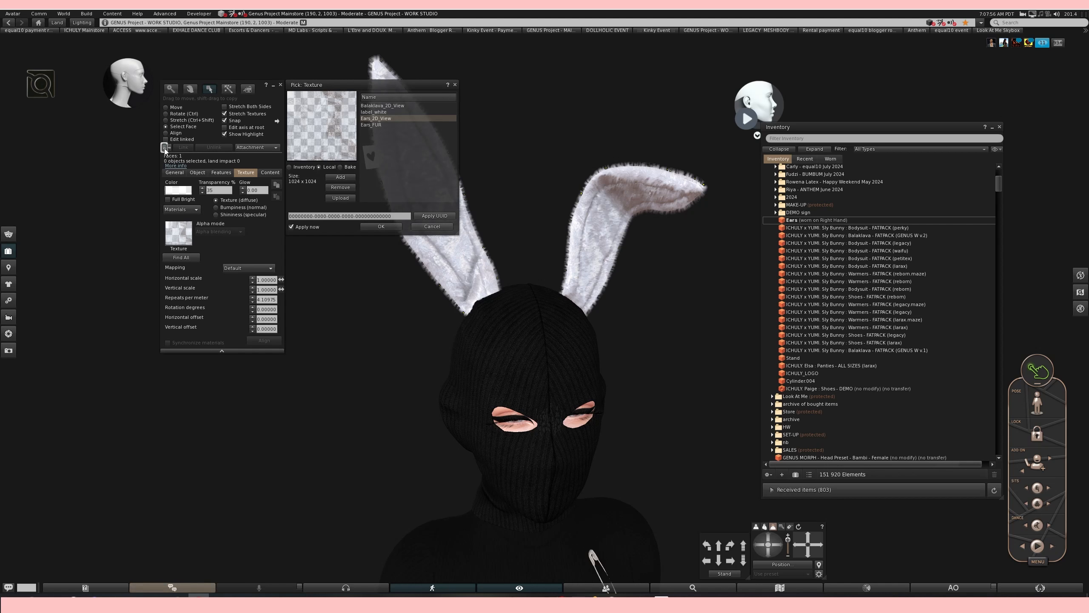
click(380, 226)
click(281, 85)
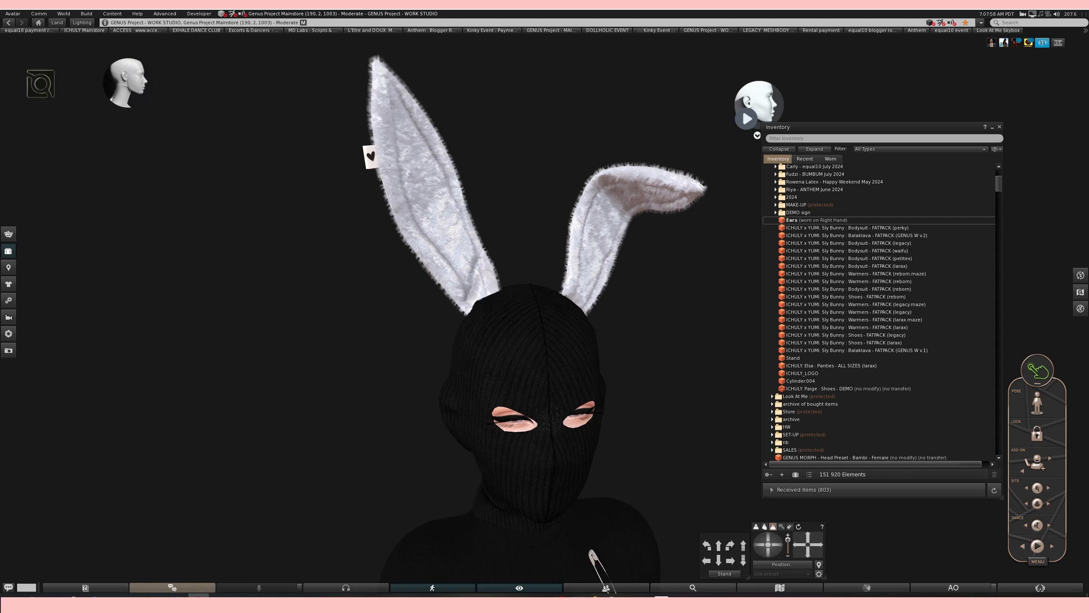
Examine the layered fur on the ears up close and at a distance, from the front and the side.
scroll(545, 320, up, 5)
scroll(530, 328, down, 5)
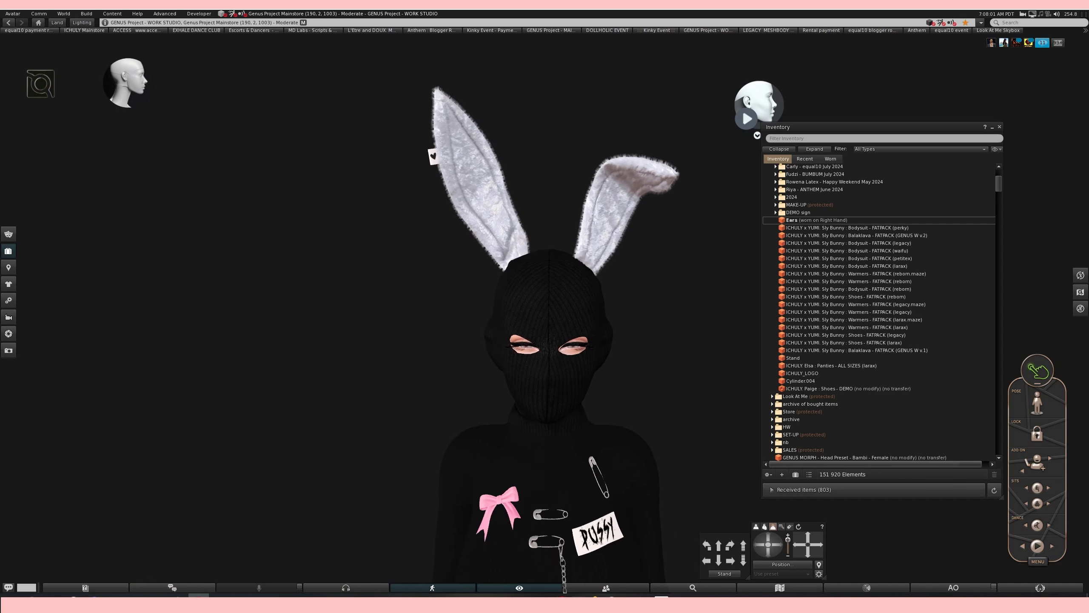
scroll(555, 292, up, 3)
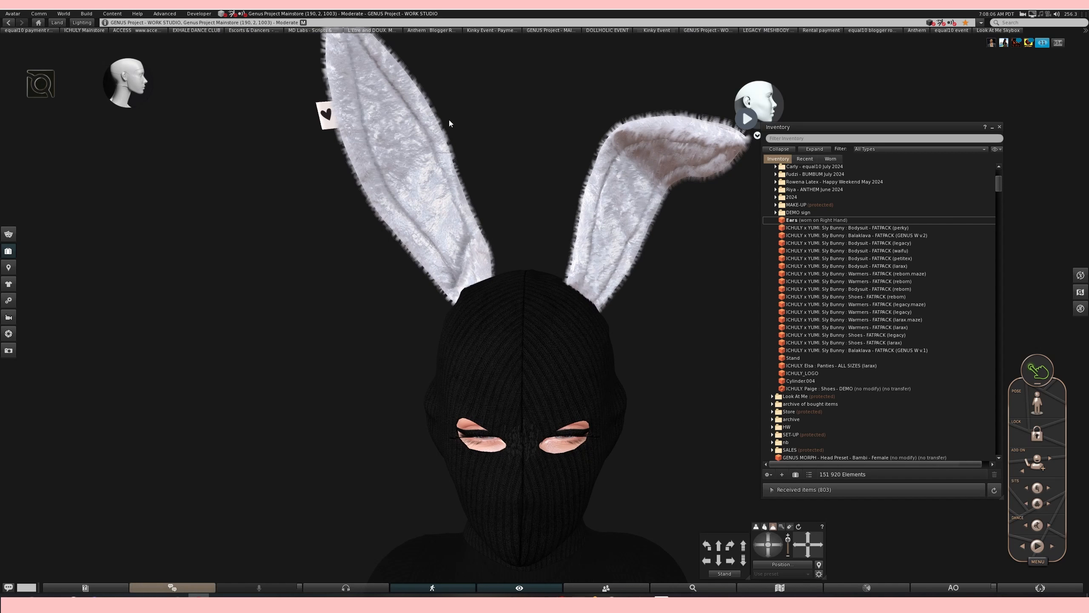
scroll(459, 174, down, 3)
scroll(556, 308, up, 3)
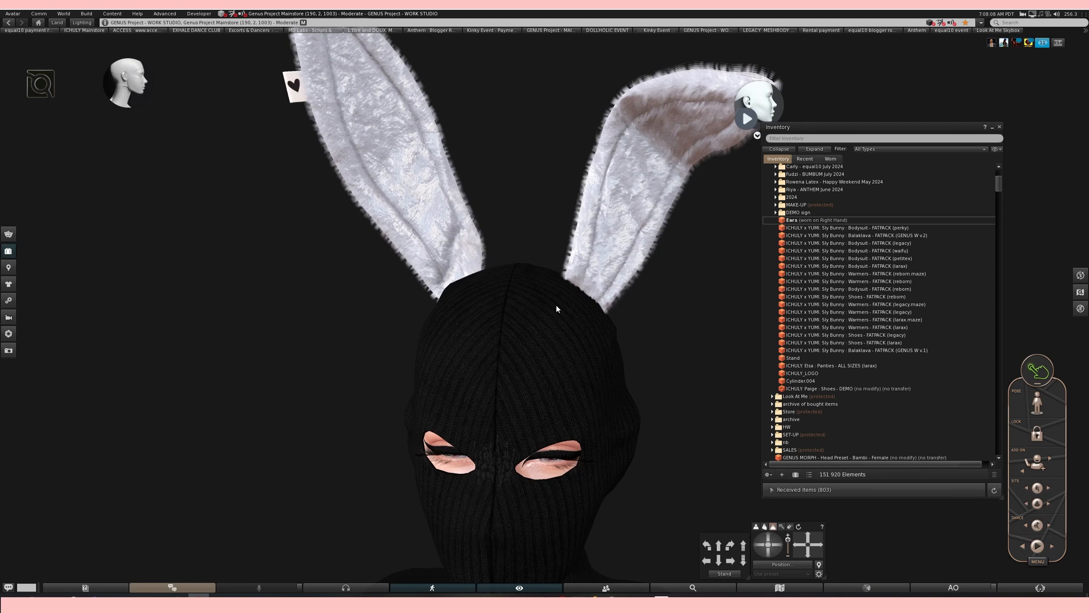
scroll(556, 303, down, 3)
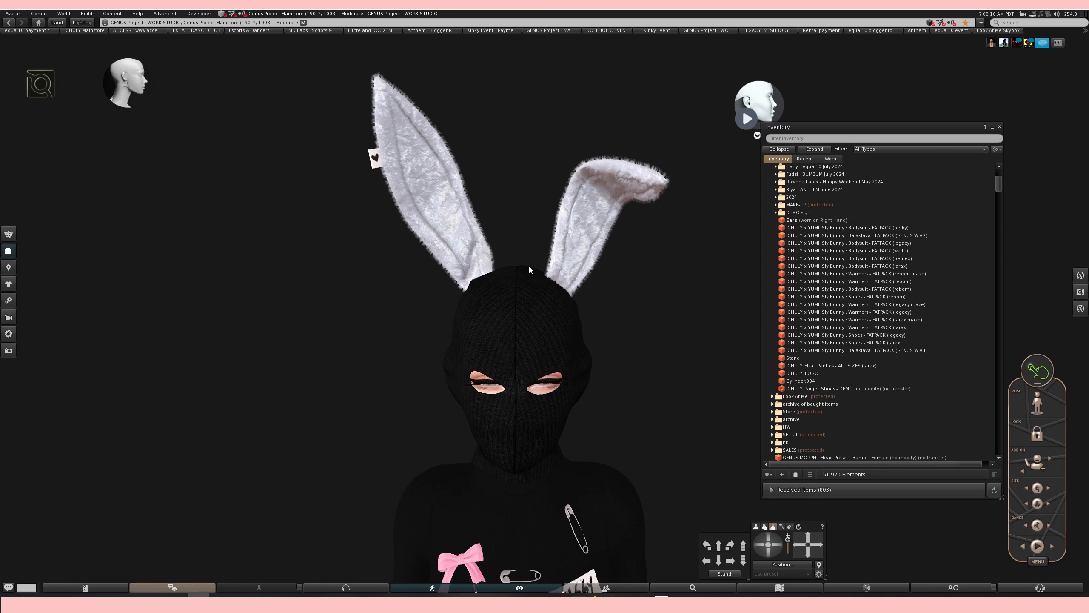
scroll(536, 300, up, 3)
alt+drag(499, 390, 570, 390)
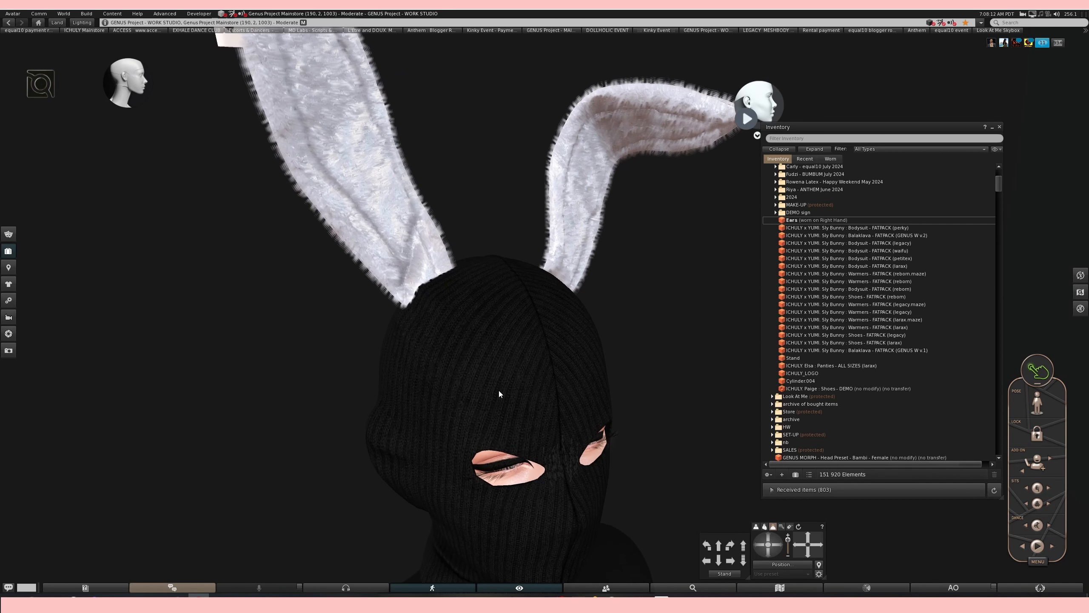
scroll(498, 390, down, 3)
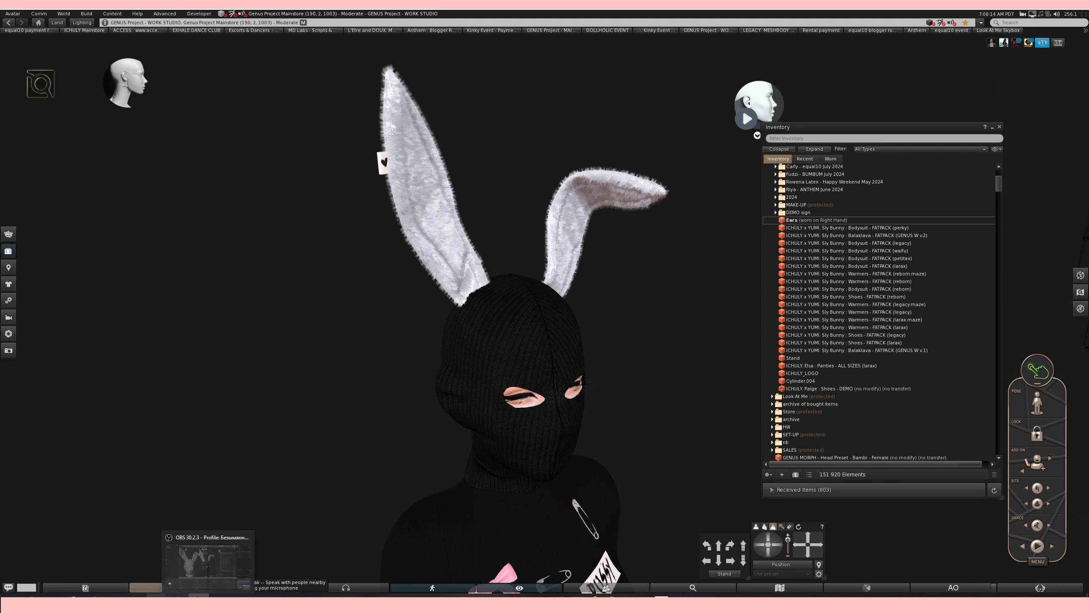
Switch to Photoshop, delete Layer 0's mask and undo the edits back to the unscaled NOISE pattern with Layer 0 hidden.
click(135, 594)
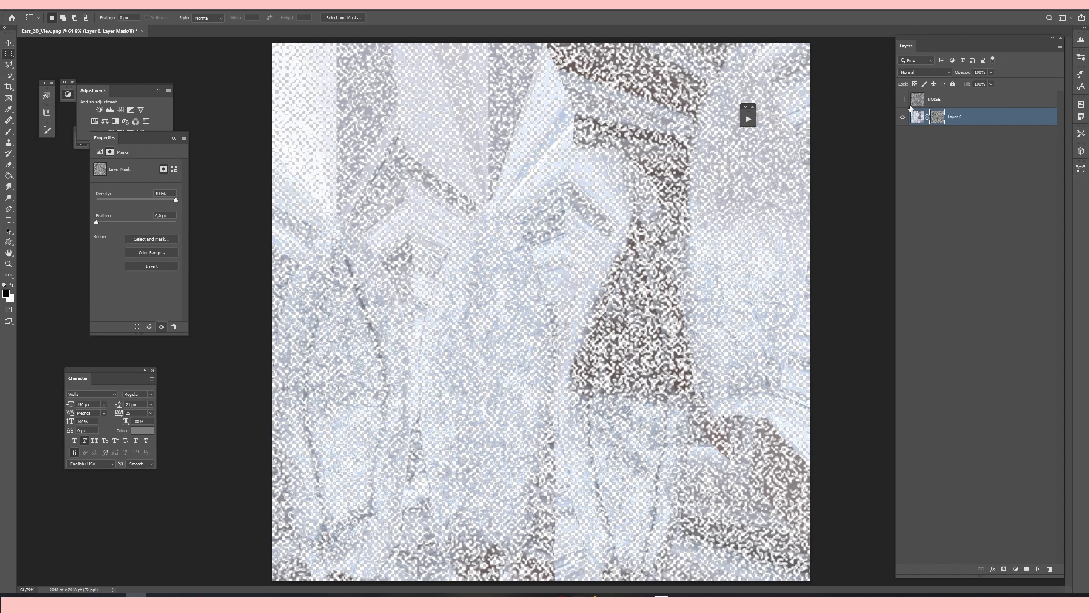
right_click(938, 121)
click(964, 137)
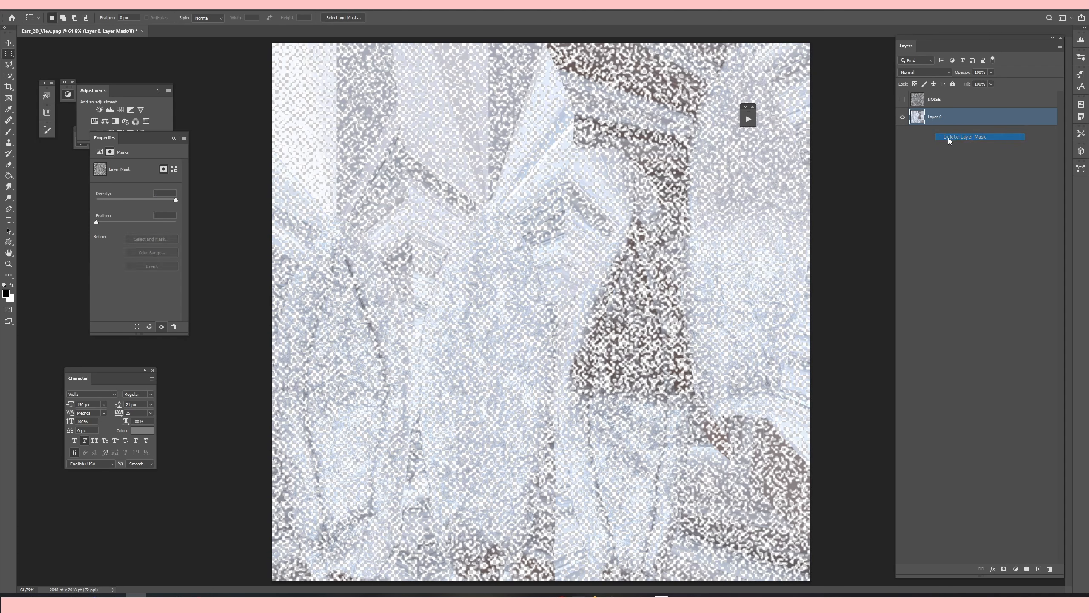
click(903, 99)
key(ctrl+z)
key(ctrl+z)
key(ctrl+z)
key(ctrl+z)
key(ctrl+z)
key(ctrl+z)
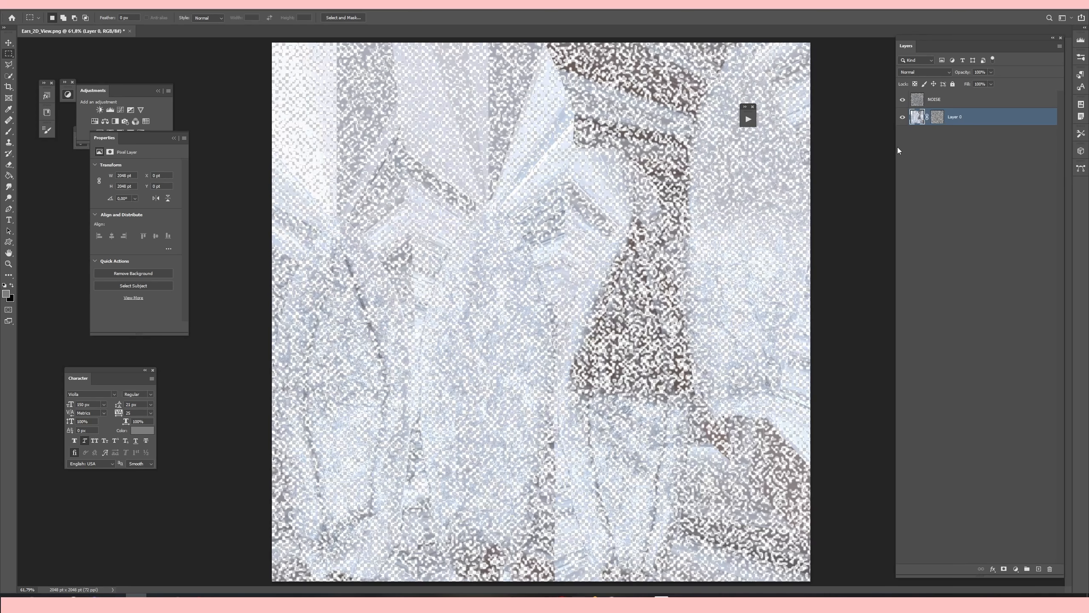
alt+scroll(616, 212, down, 5)
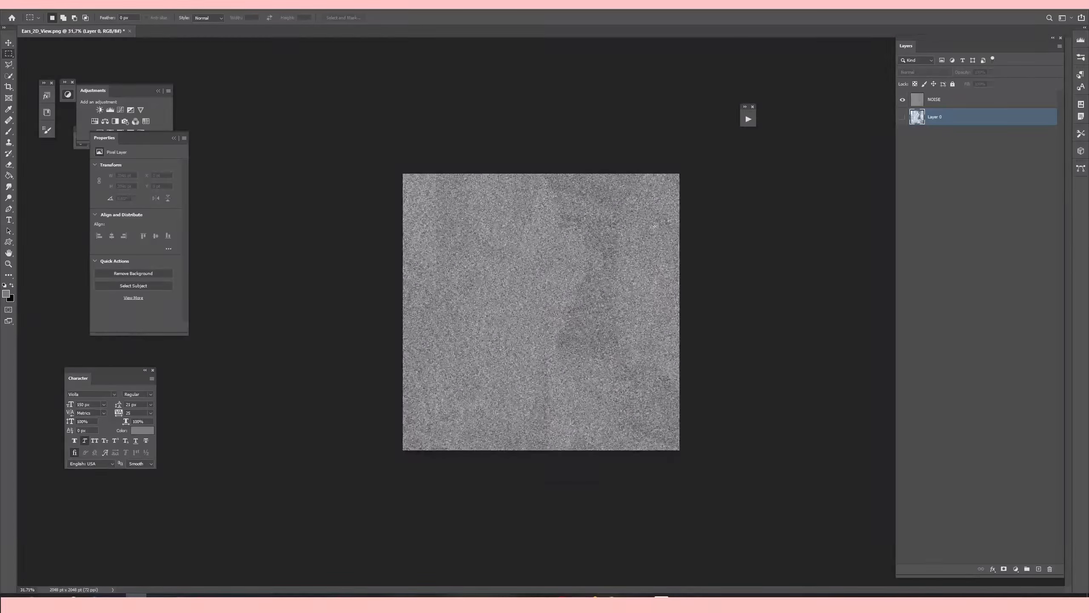
Duplicate the NOISE layer, hiding the original, and enlarge the copy about its centre to roughly 5755 pt square.
alt+scroll(567, 199, up, 5)
alt+scroll(601, 241, down, 6)
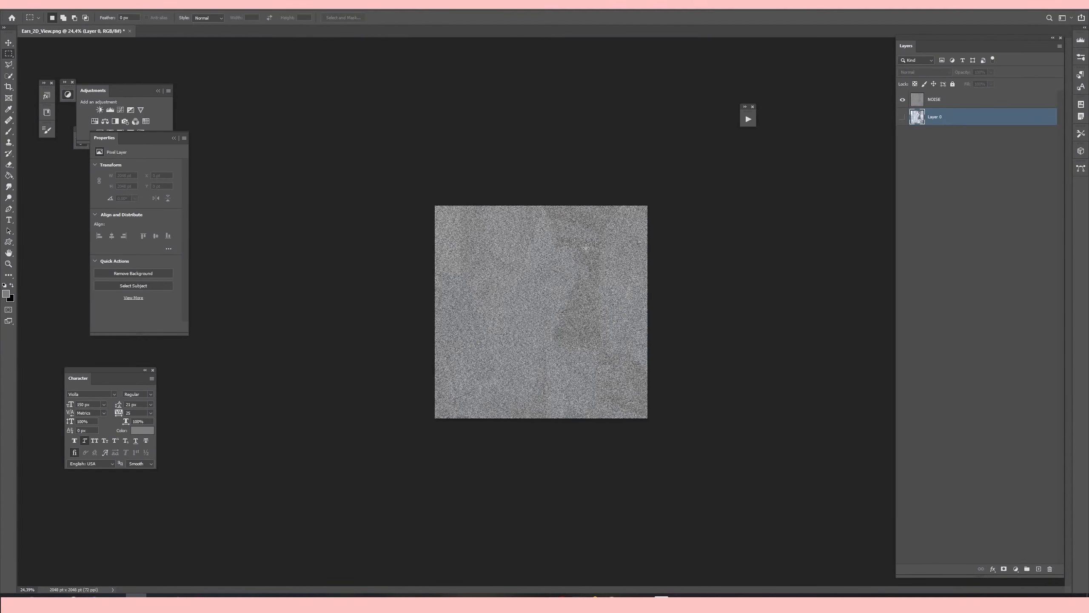
alt+scroll(585, 248, up, 9)
alt+scroll(516, 269, down, 6)
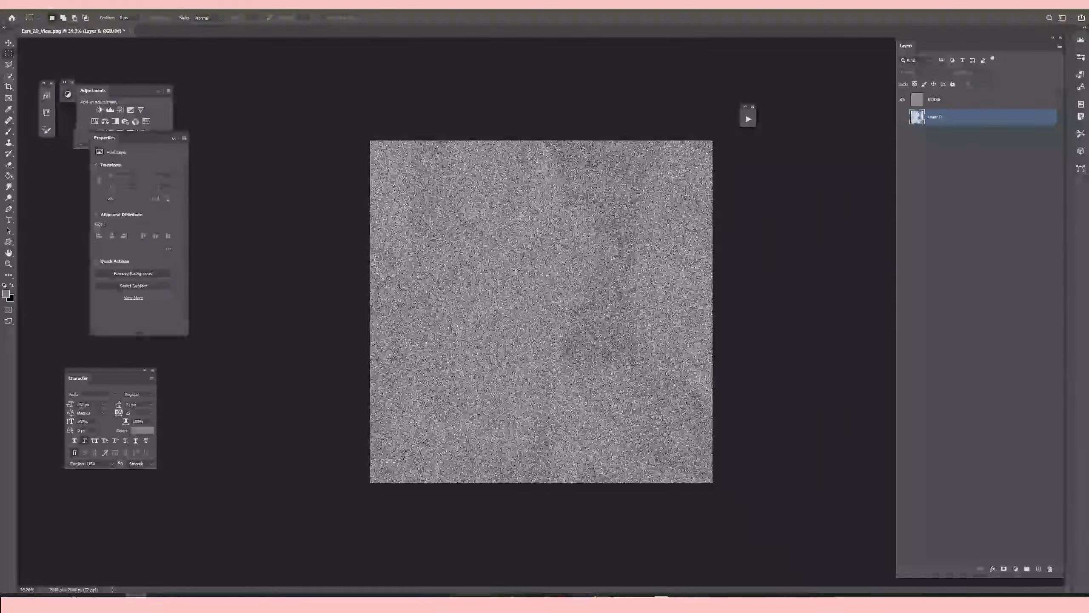
click(929, 105)
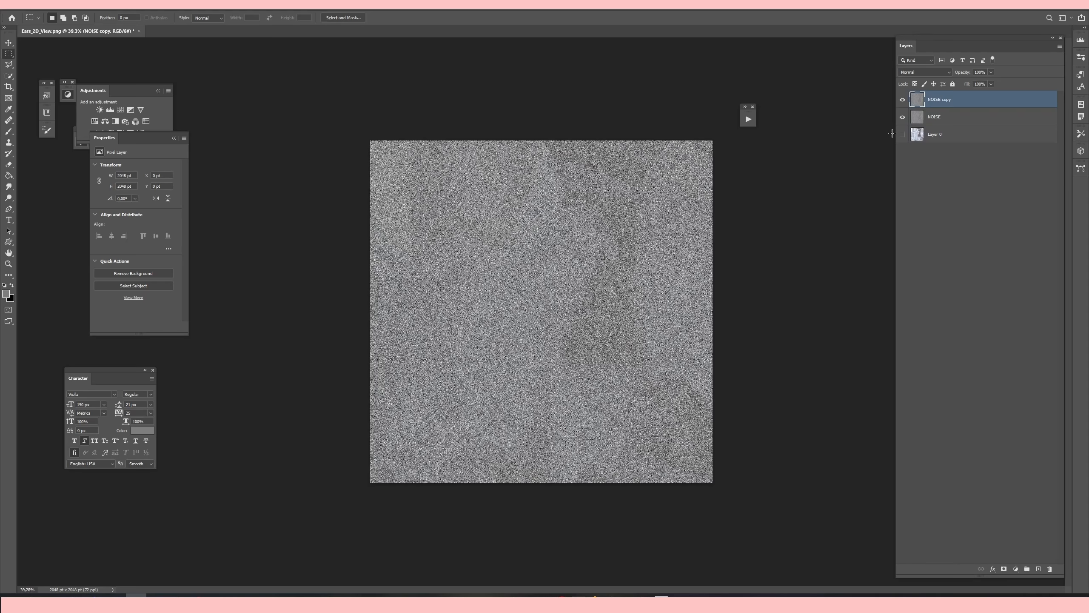
key(ctrl+t)
alt+scroll(476, 250, down, 8)
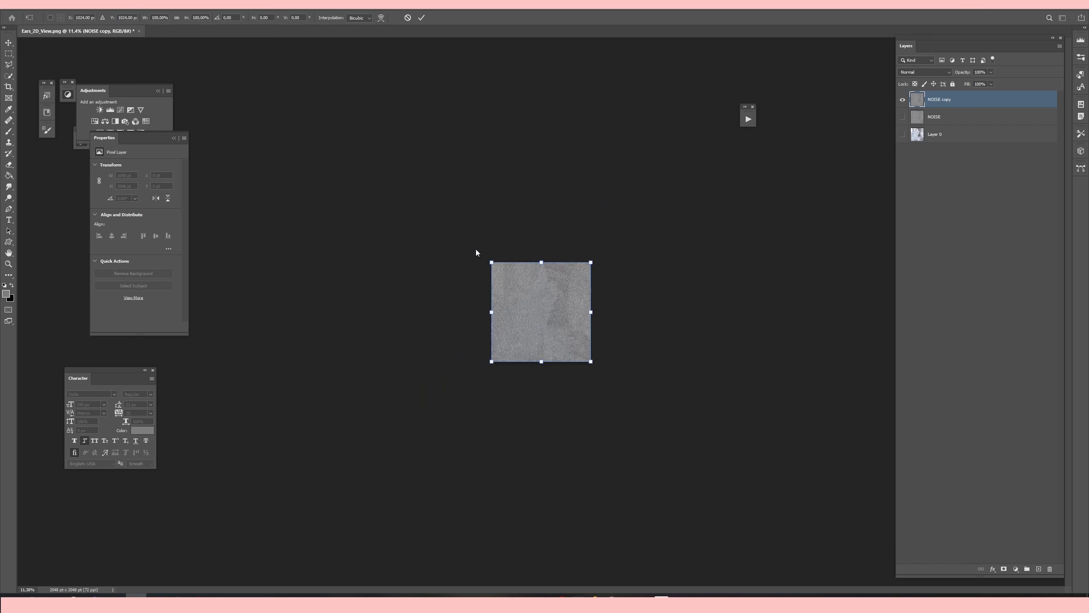
drag(491, 262, 599, 334)
click(421, 17)
key(ctrl+0)
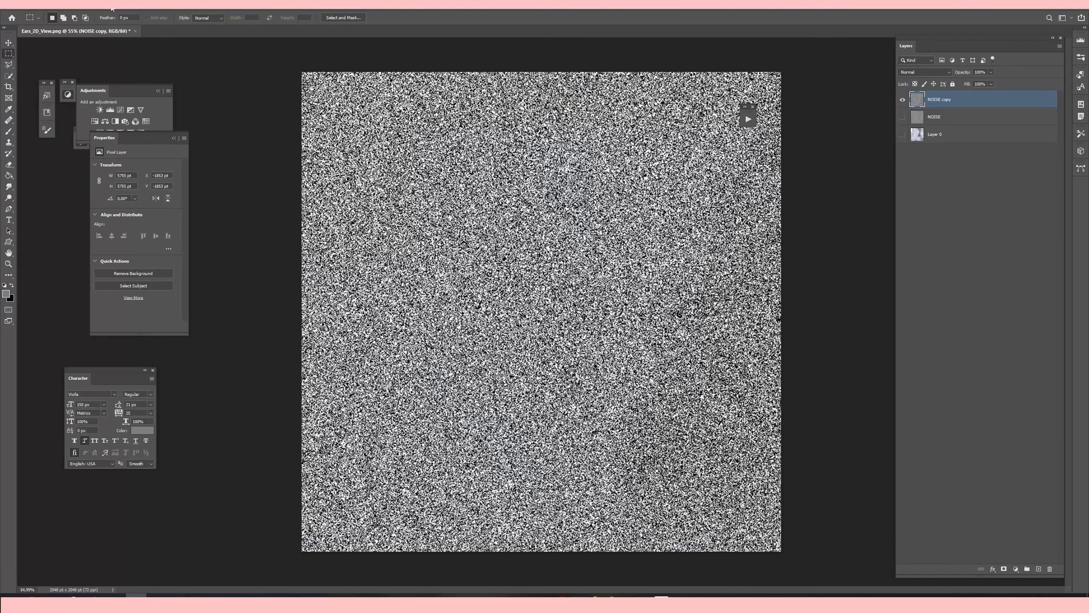
Select the enlarged noise by Color Range and turn the selection into a layer mask on the visible Layer 0.
click(112, 9)
click(122, 90)
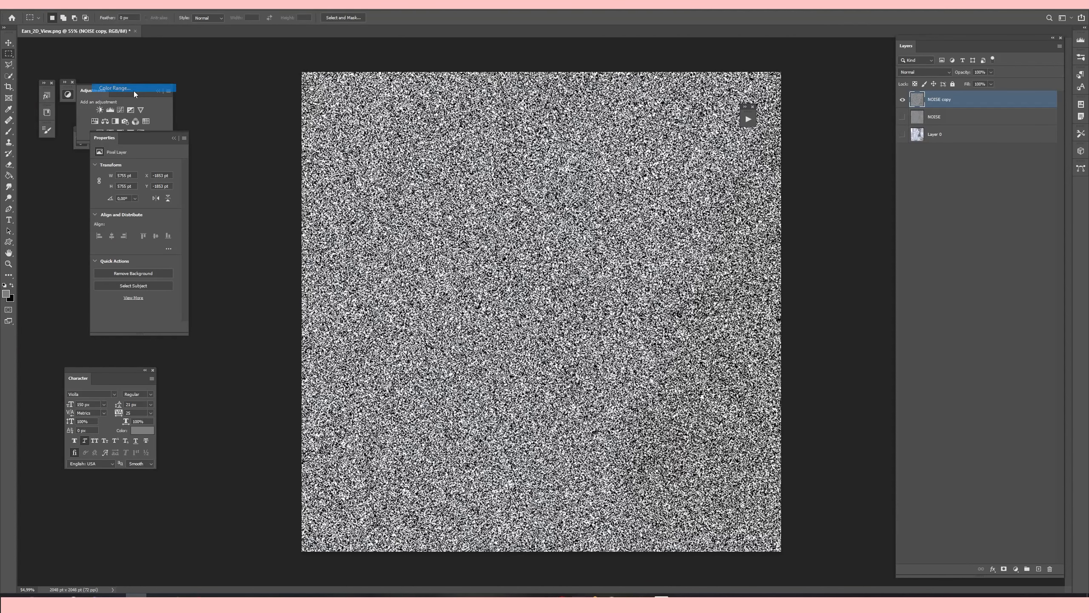
click(351, 99)
click(902, 134)
click(939, 134)
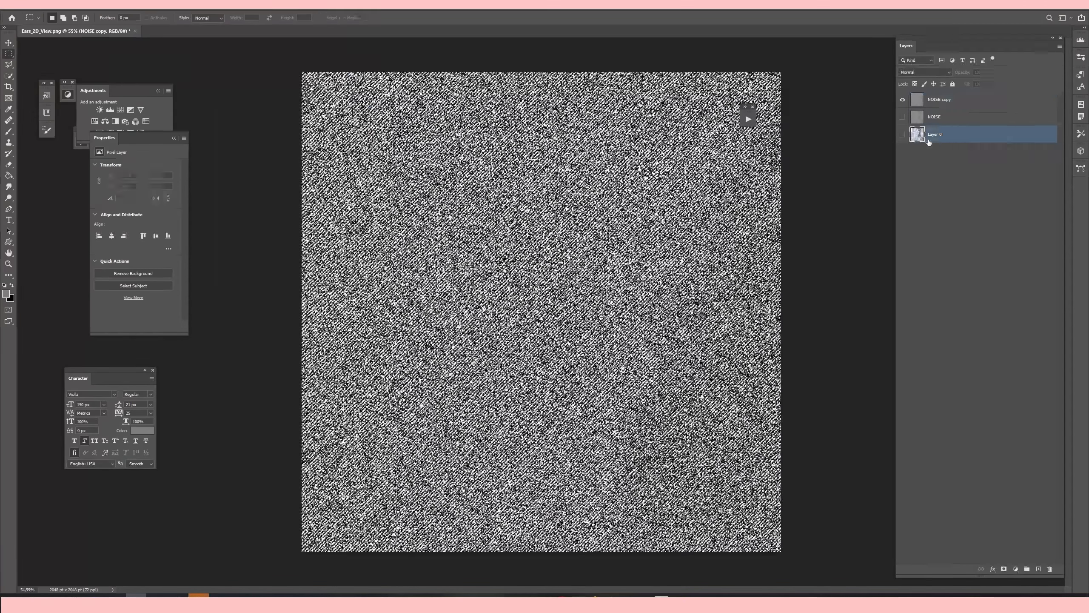
click(1003, 569)
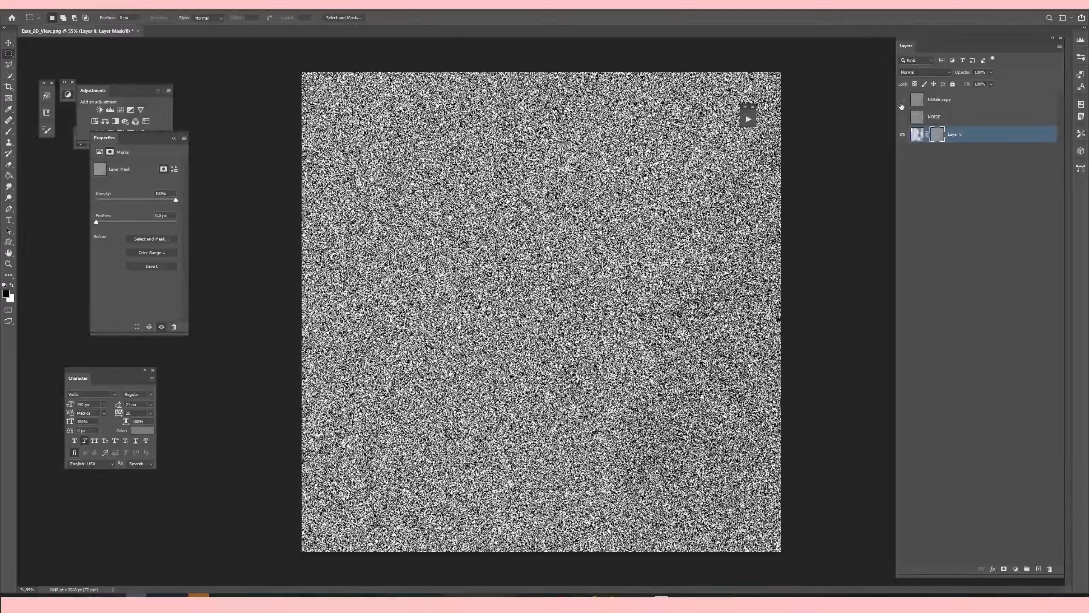
Hide NOISE copy, save the masked fur over Ears_FUR.png and check it on the ears in Second Life.
click(902, 100)
key(ctrl+shift+s)
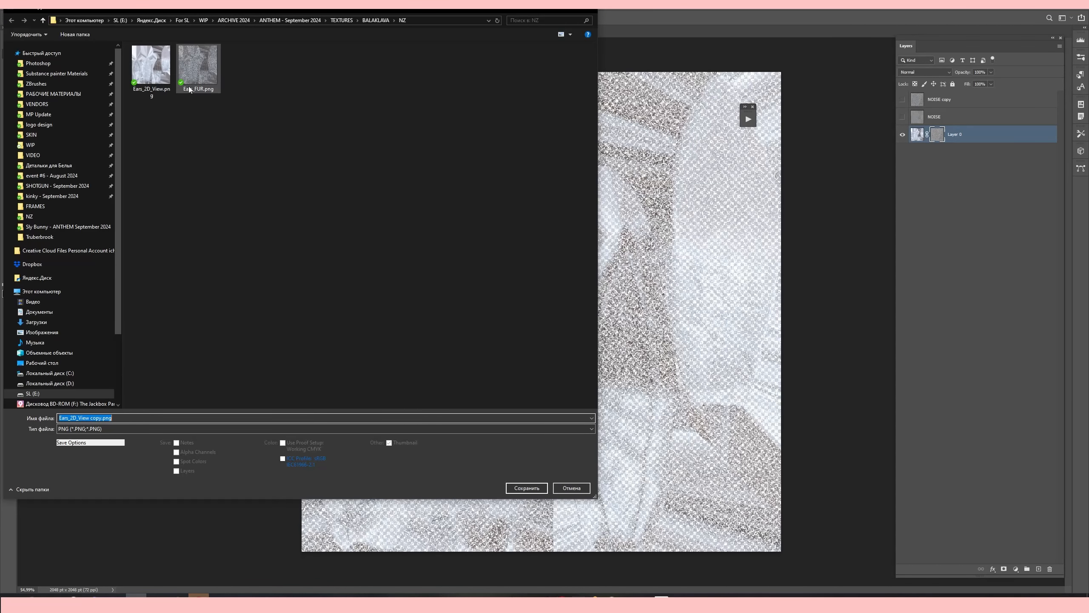
double_click(190, 87)
click(573, 293)
click(541, 185)
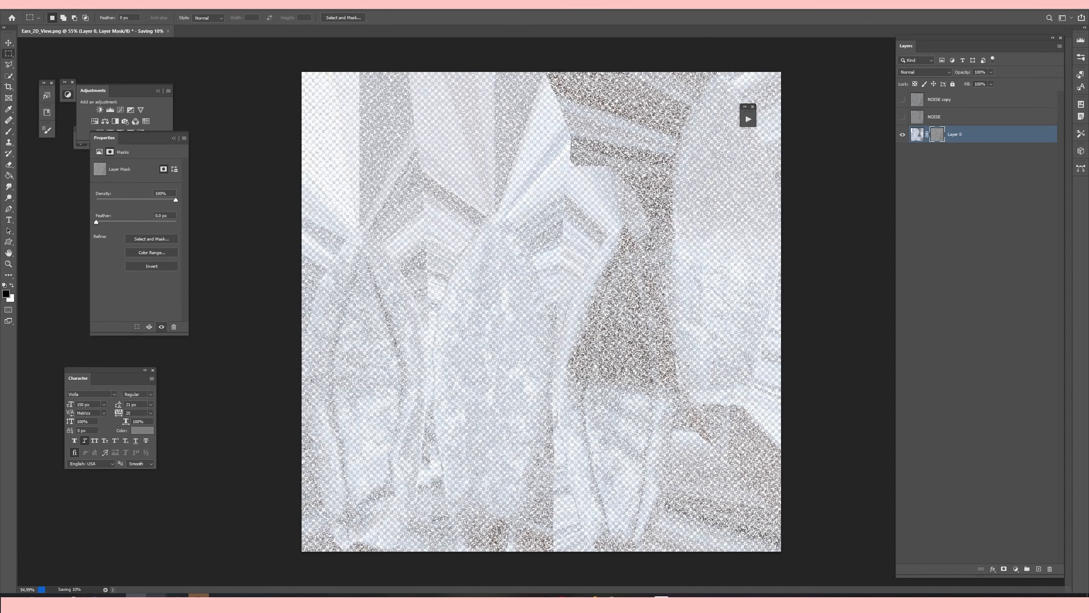
click(199, 595)
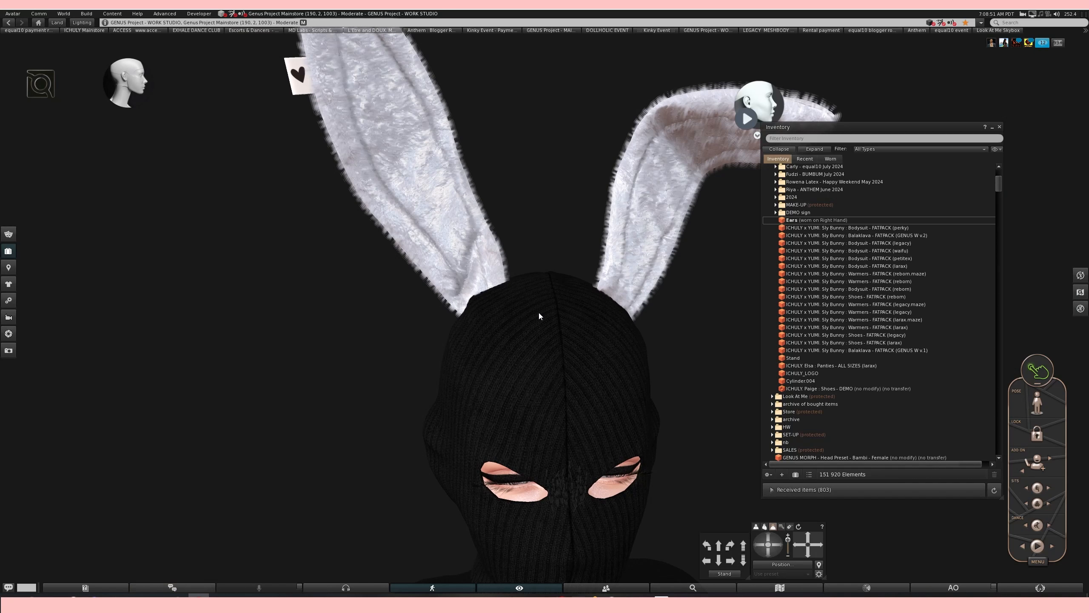
alt+drag(538, 312, 694, 275)
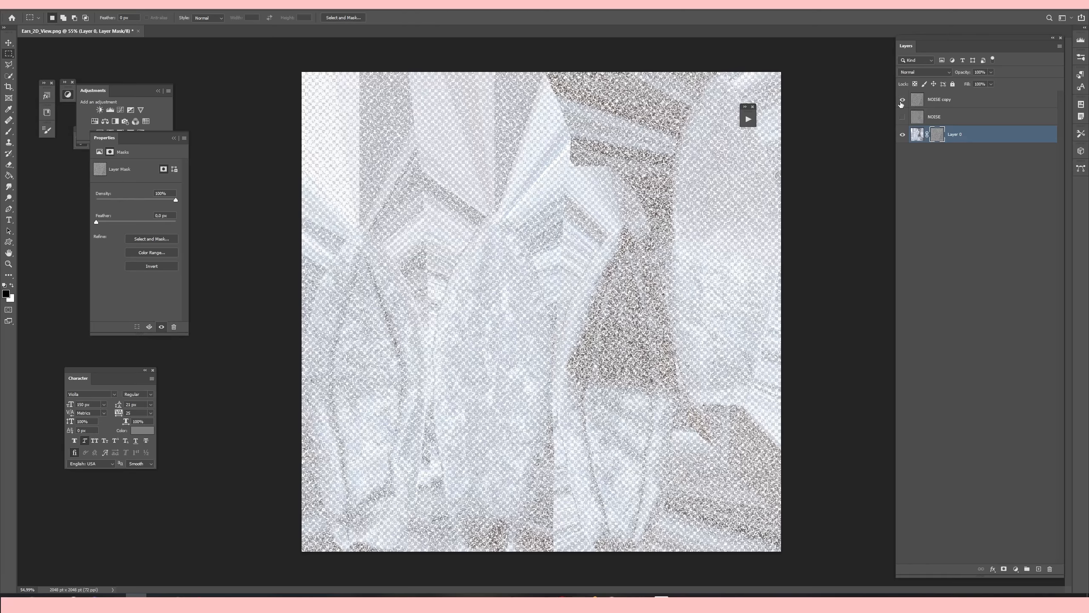
Switch back to Photoshop, show NOISE copy again and delete Layer 0's mask.
click(902, 136)
right_click(937, 134)
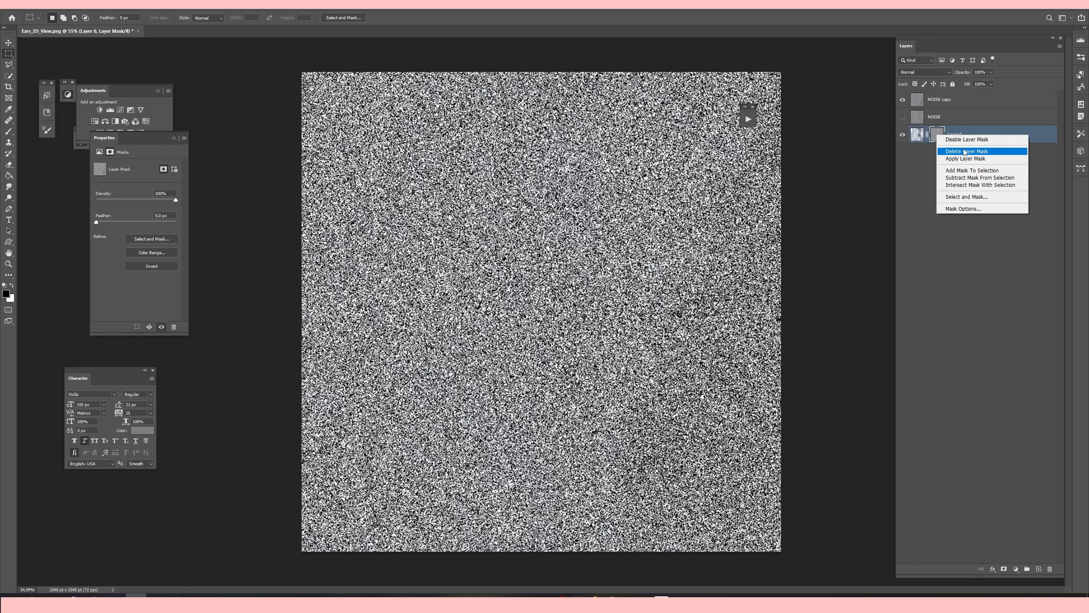
click(961, 149)
Enlarge NOISE copy further about the canvas centre to about 8249 pt square and apply the transform.
click(921, 103)
key(ctrl+t)
alt+scroll(451, 199, down, 10)
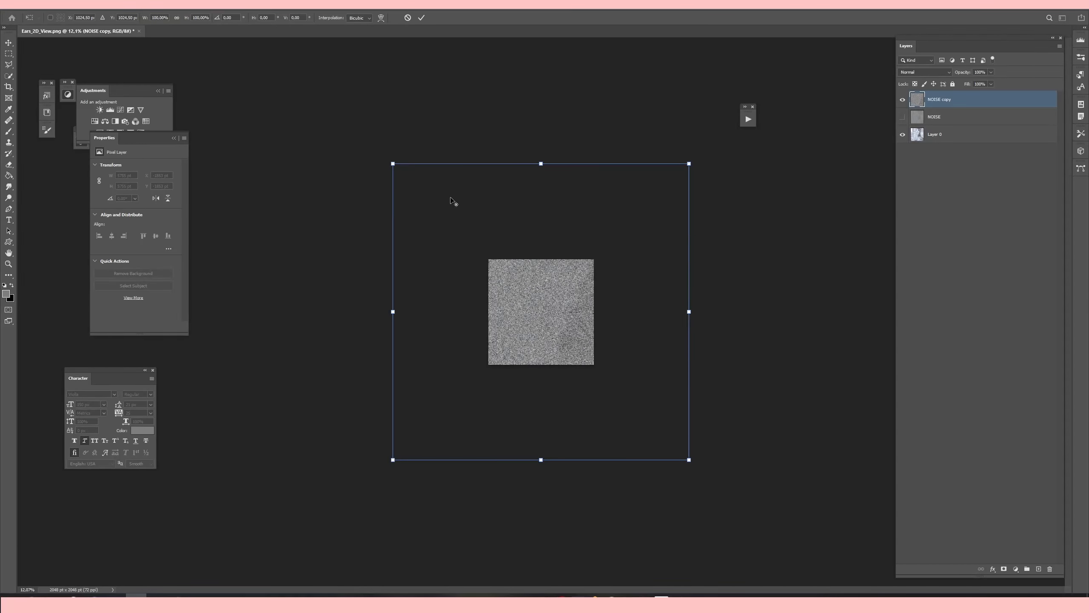
drag(401, 167, 242, 50)
drag(631, 280, 693, 344)
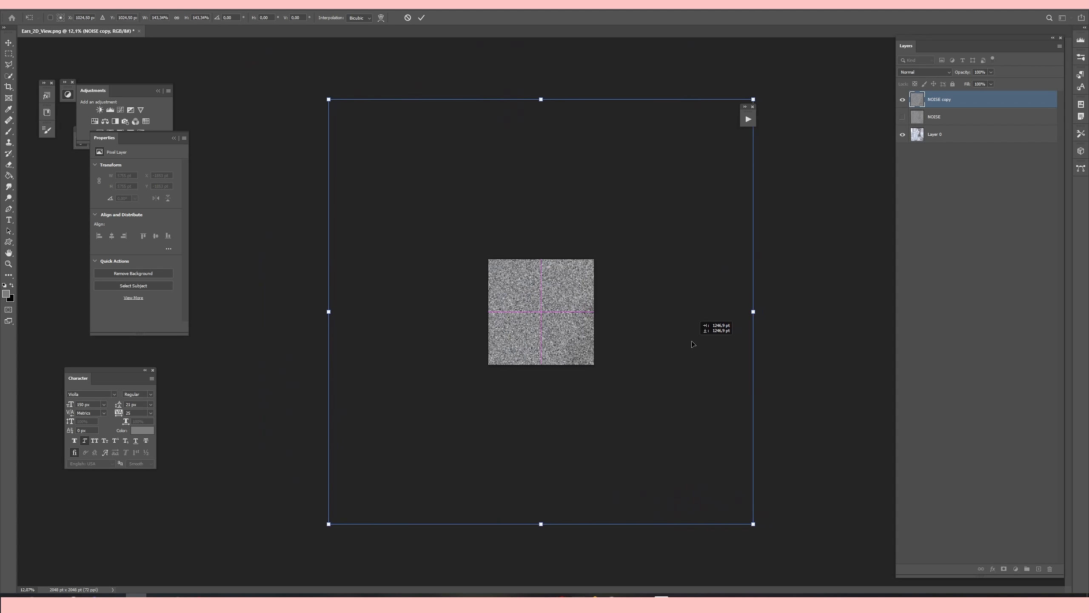
click(424, 17)
Select the coarser noise by Color Range with Sampled Colors and fuzziness 200, and mask Layer 0 with it.
alt+scroll(576, 233, up, 8)
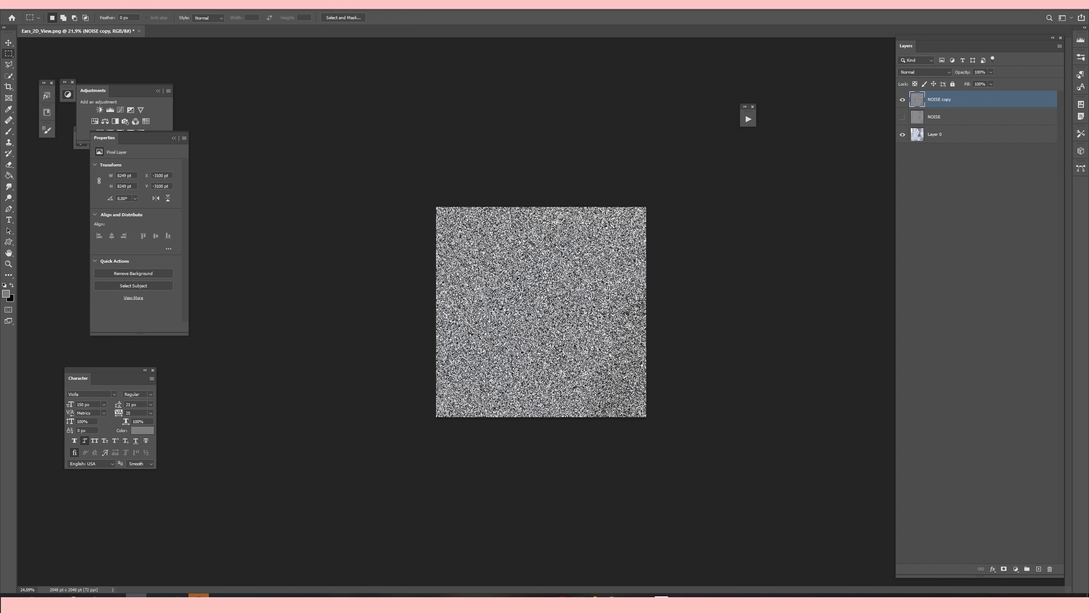
alt+scroll(576, 232, down, 3)
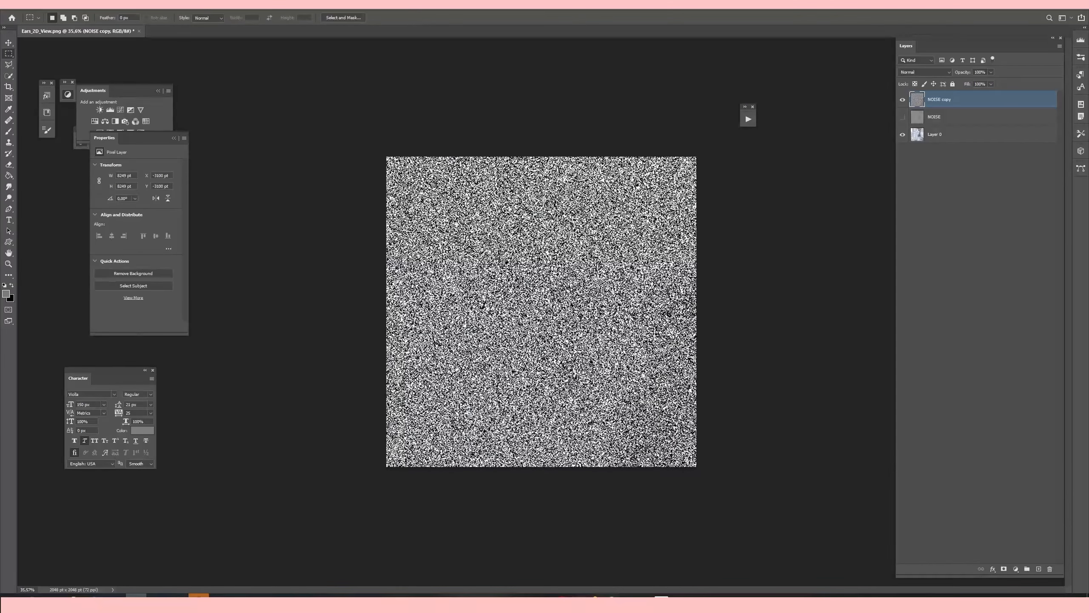
click(99, 7)
click(112, 88)
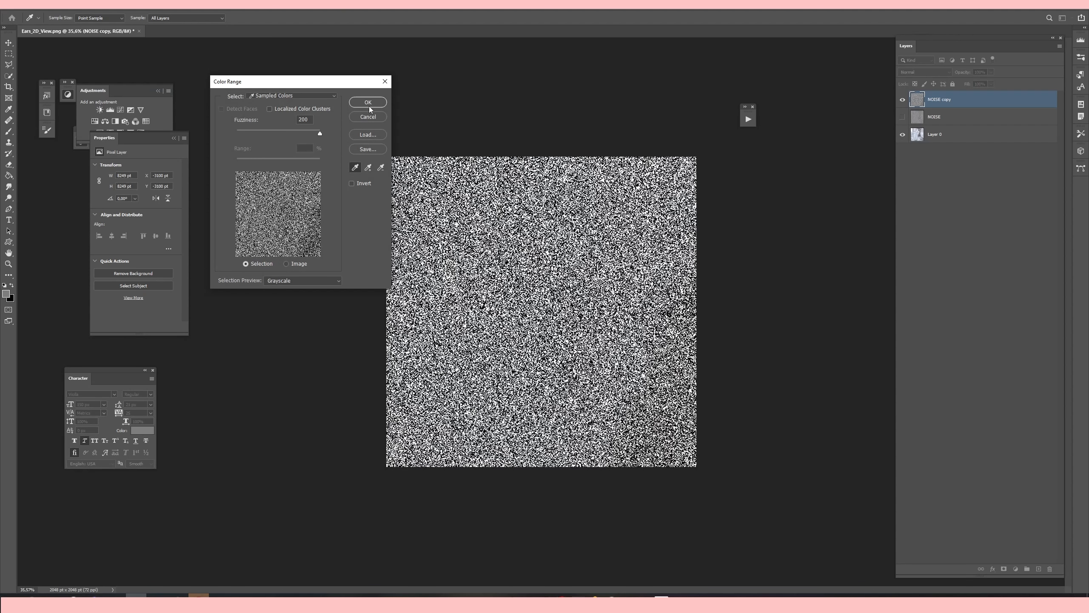
click(368, 105)
click(959, 135)
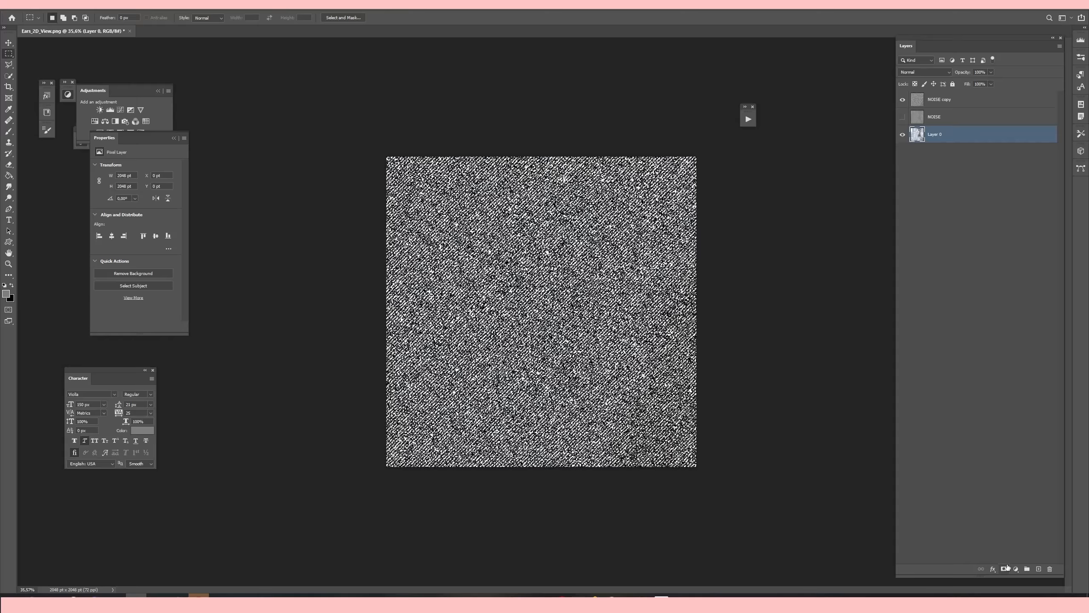
click(1004, 568)
Save the masked fur as a copy over Ears_FUR.png with NOISE copy hidden, and view the ears in Second Life.
key(ctrl+alt+s)
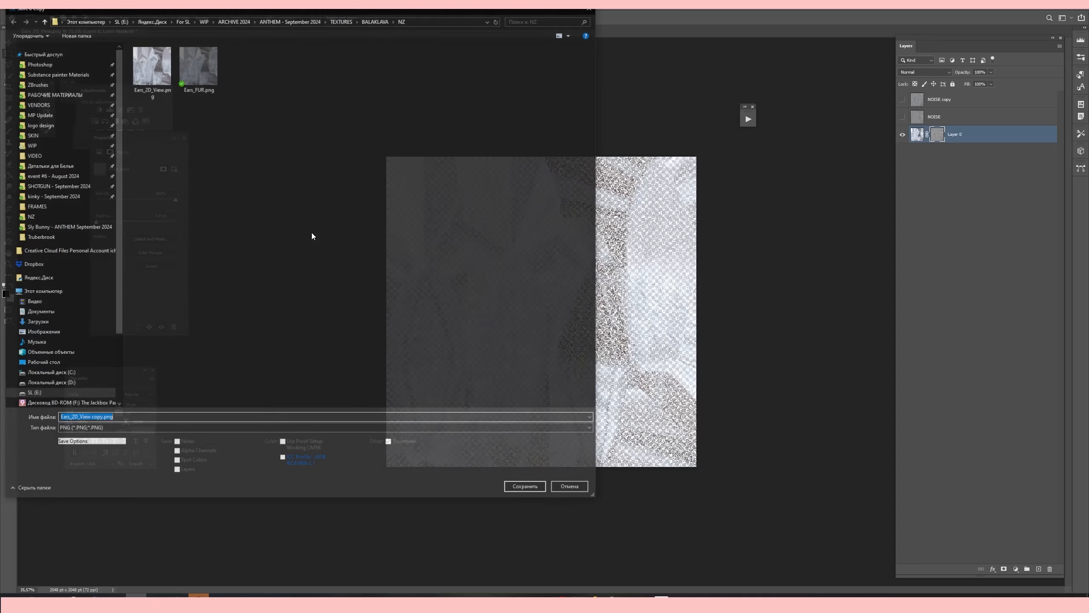
double_click(211, 58)
click(565, 302)
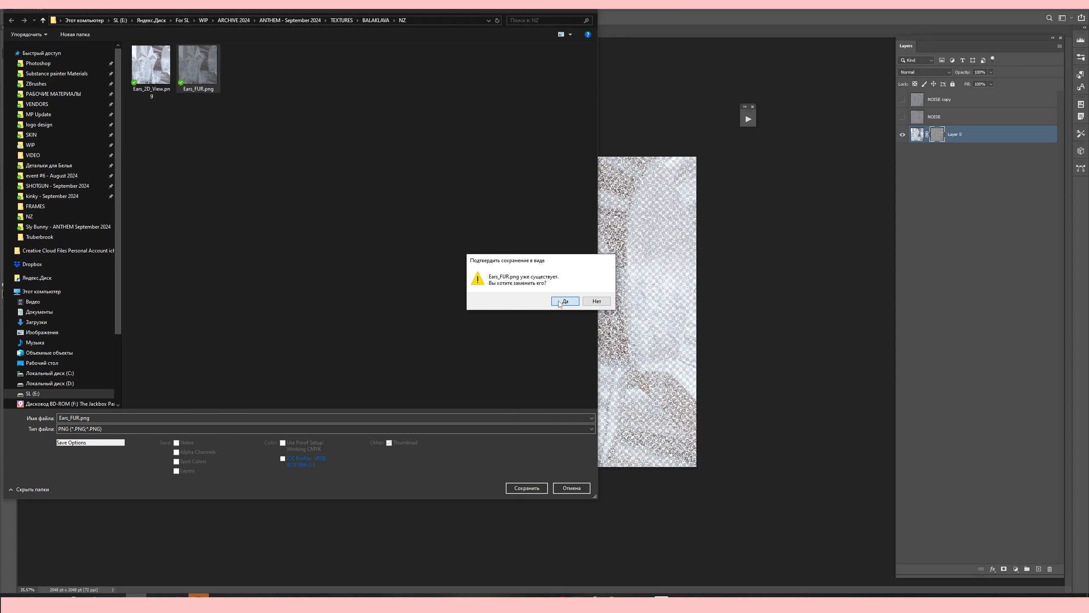
click(529, 188)
click(205, 595)
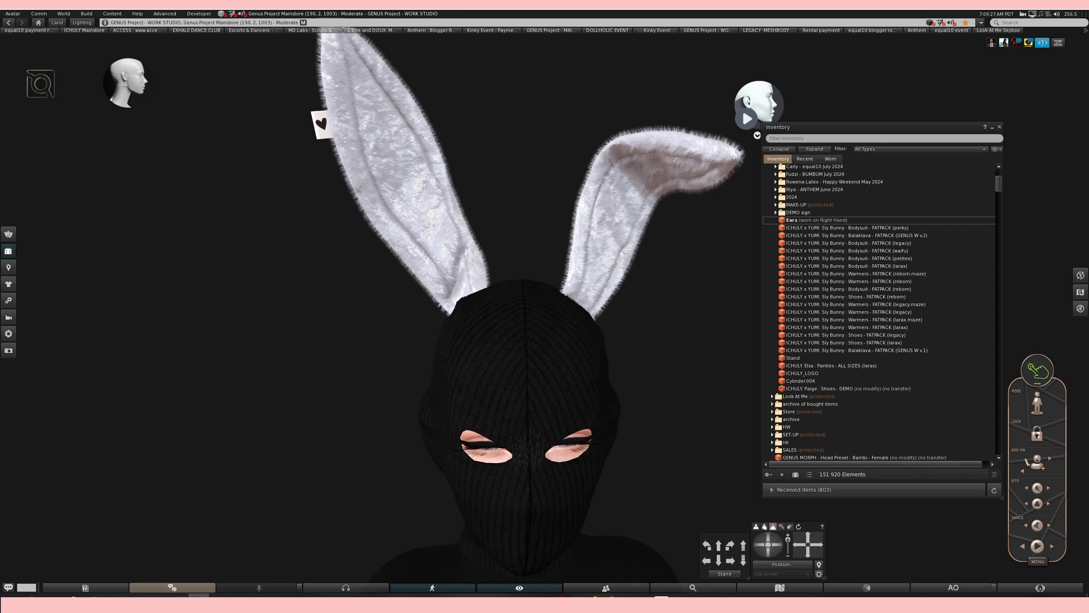
alt+drag(536, 306, 564, 326)
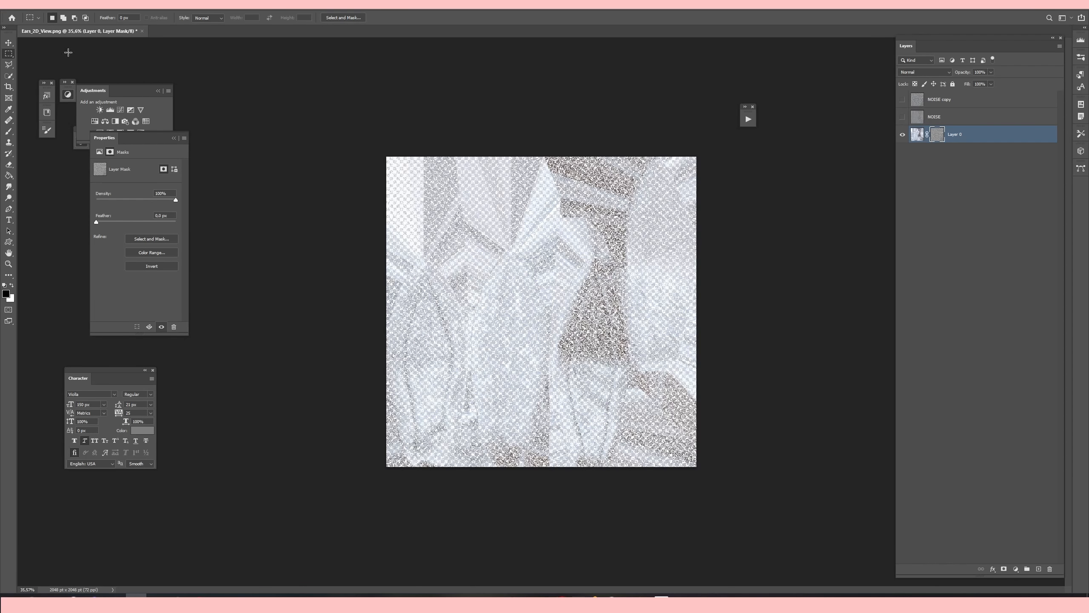
Return to Photoshop and move the layer mask from Layer 0 to the NOISE layer.
right_click(936, 135)
click(937, 136)
drag(937, 136, 941, 118)
Apply a Gaussian Blur with a 1.6 pixel radius to the unmasked ear texture on Layer 0.
alt+scroll(482, 313, up, 5)
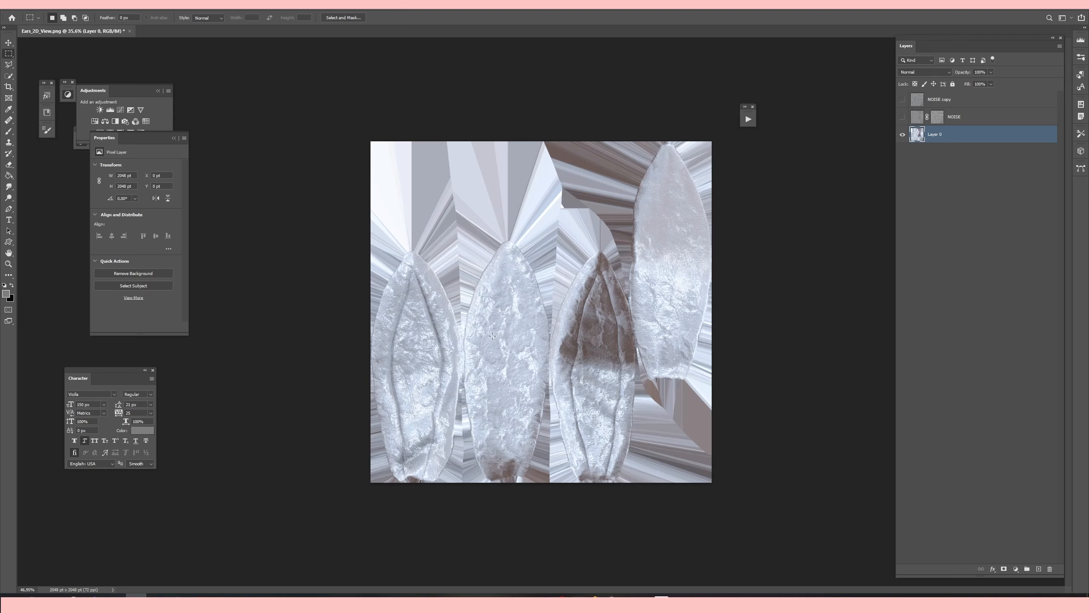
click(116, 7)
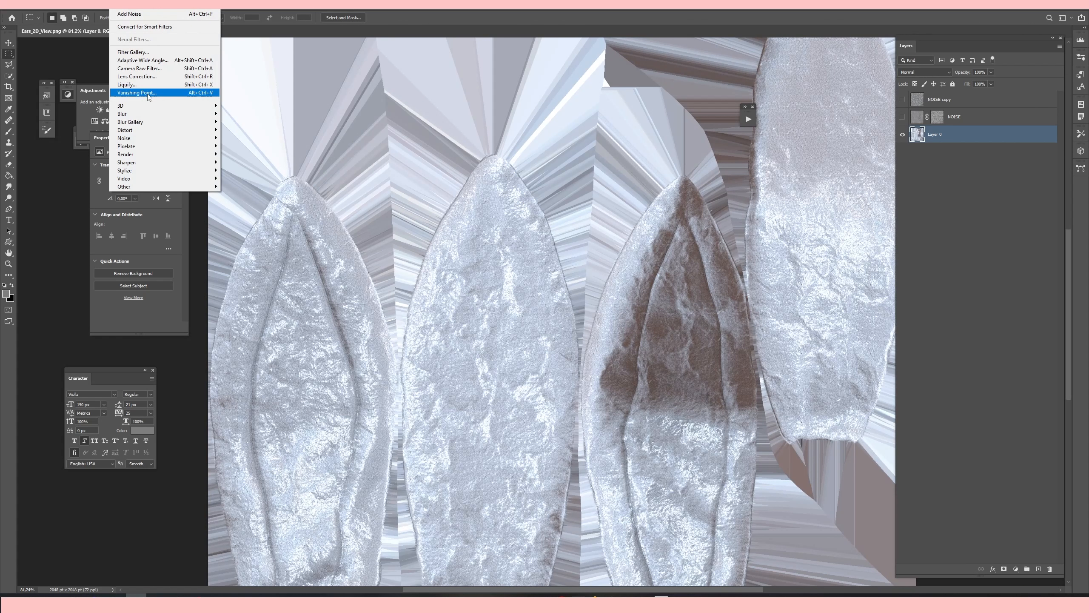
key(Escape)
click(93, 8)
mouse_move(116, 8)
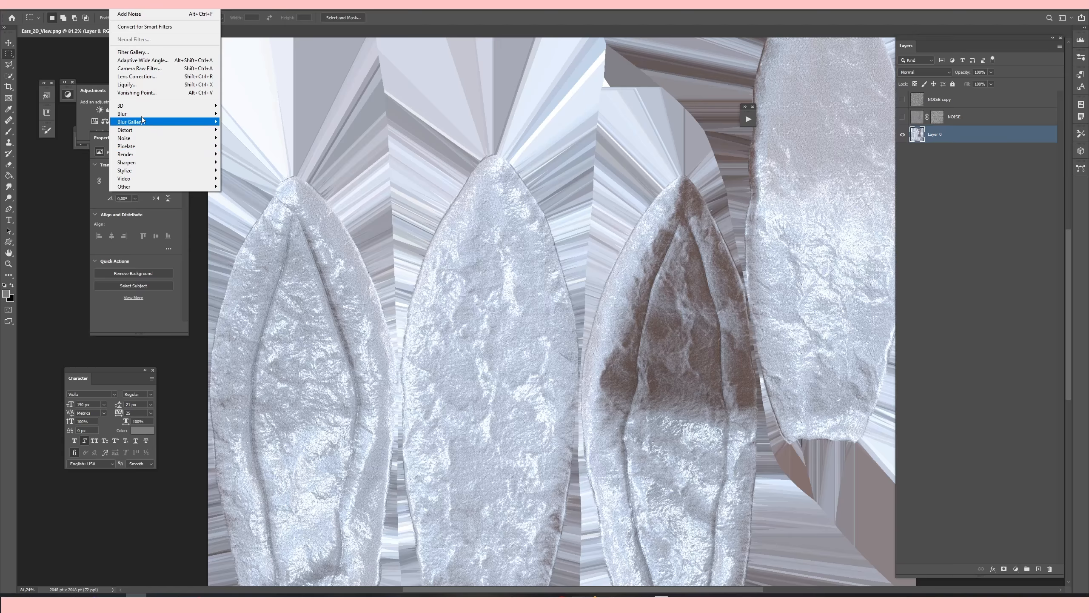
mouse_move(142, 113)
click(243, 146)
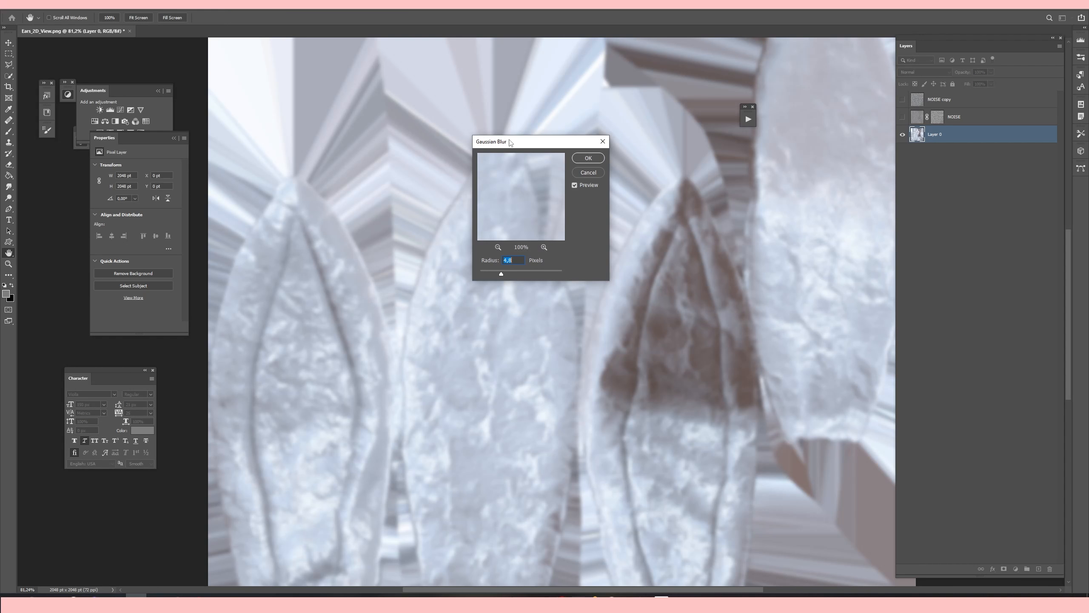
drag(490, 269, 489, 275)
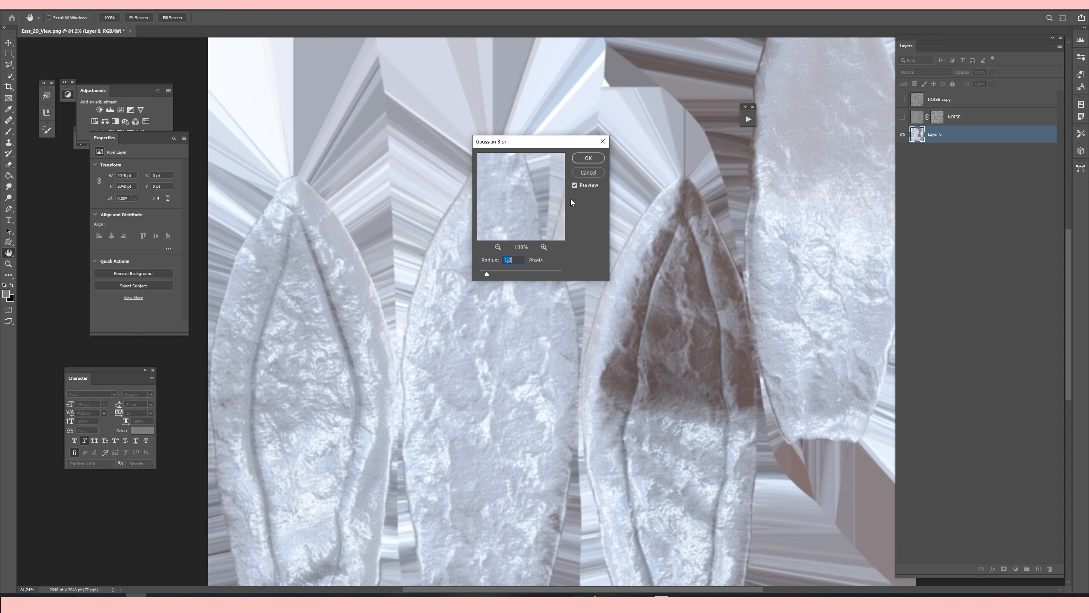
click(585, 155)
Save a copy of the blurred ear texture over Ears_2D_View.png with the large file size PNG option.
key(ctrl+shift+s)
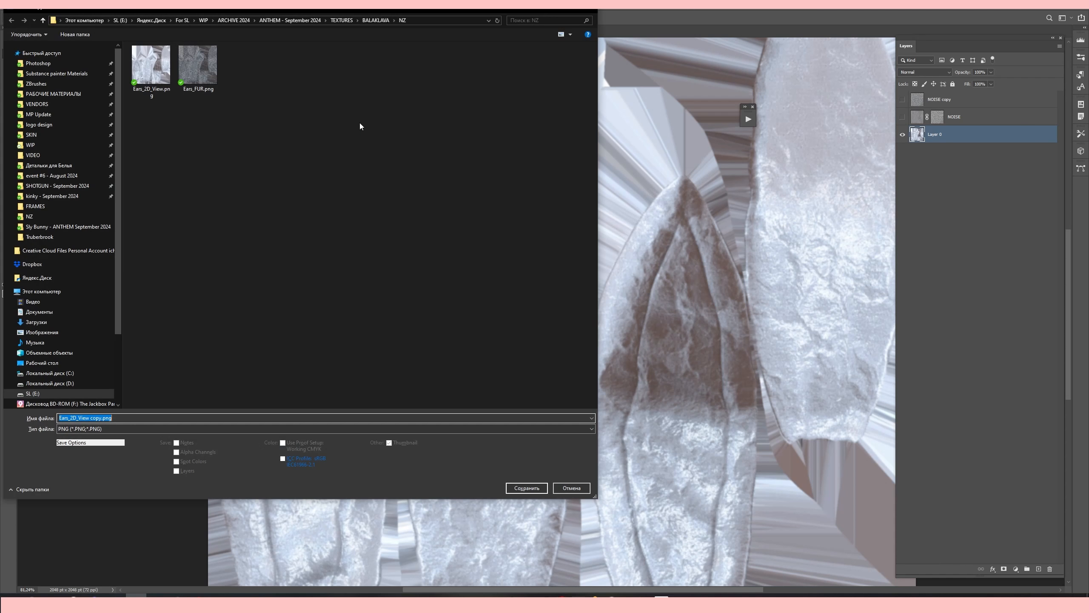
double_click(159, 62)
click(563, 299)
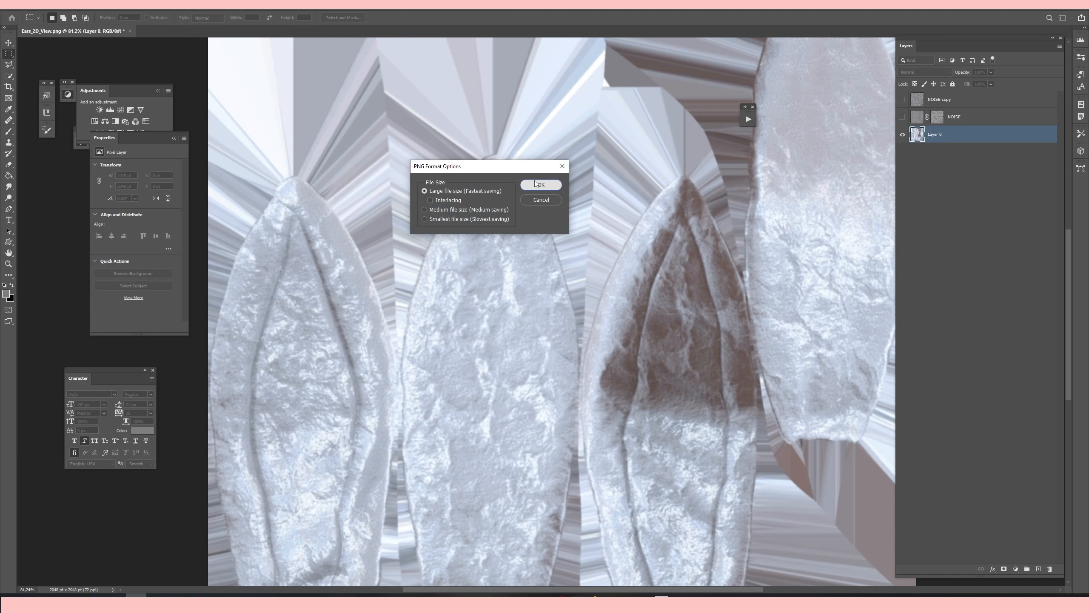
click(541, 184)
Move the noise mask back to Layer 0 and save the masked fur as a copy over Ears_FUR.png.
drag(938, 117, 911, 139)
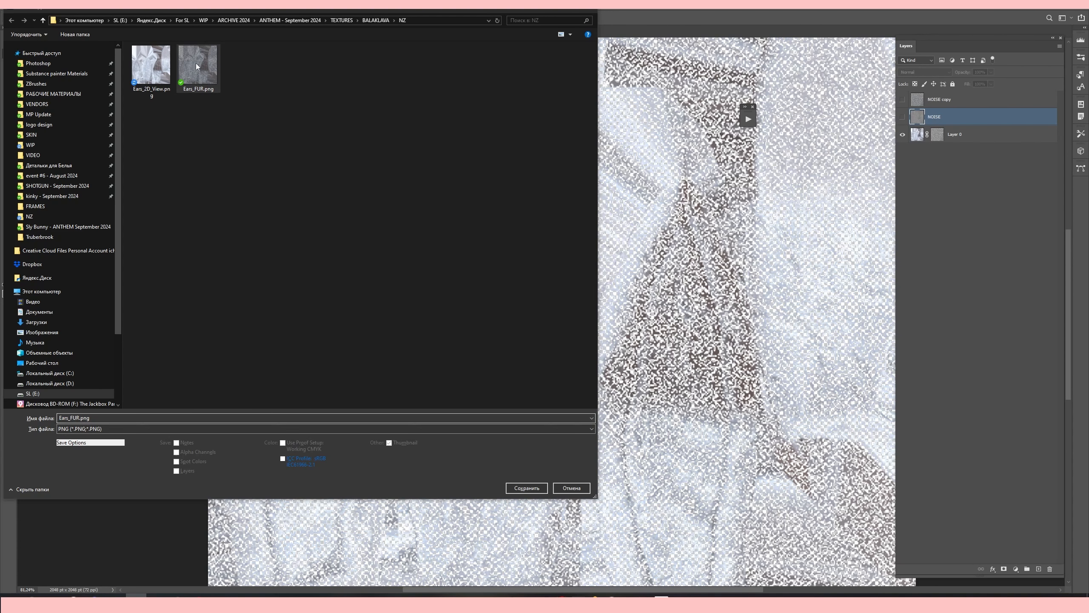
click(527, 488)
click(566, 304)
click(540, 185)
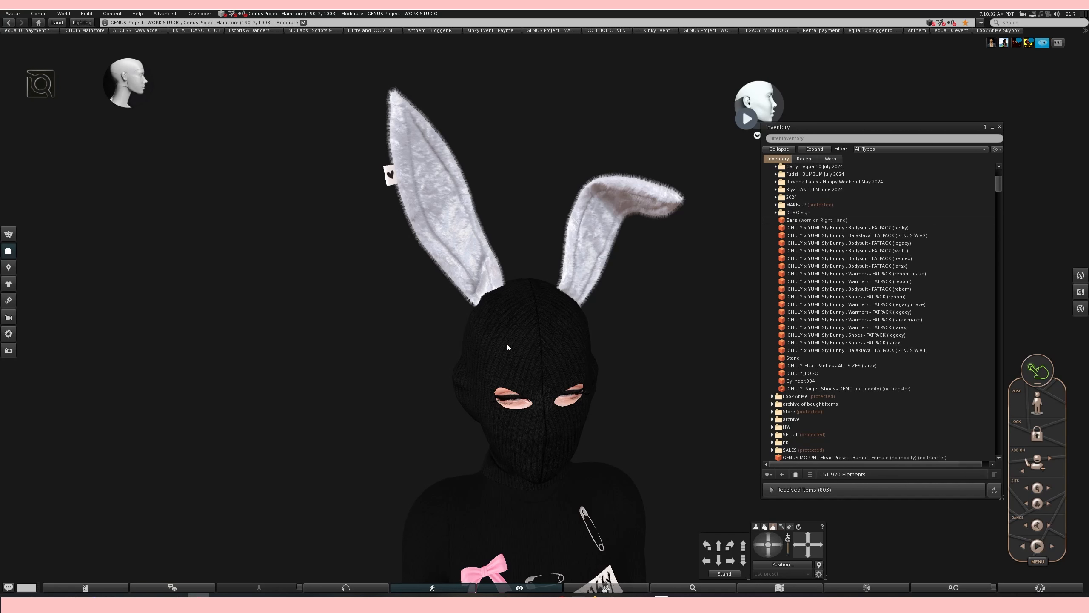
Examine the updated fur on the bunny ears in Second Life, close up and from a distance.
scroll(507, 346, up, 5)
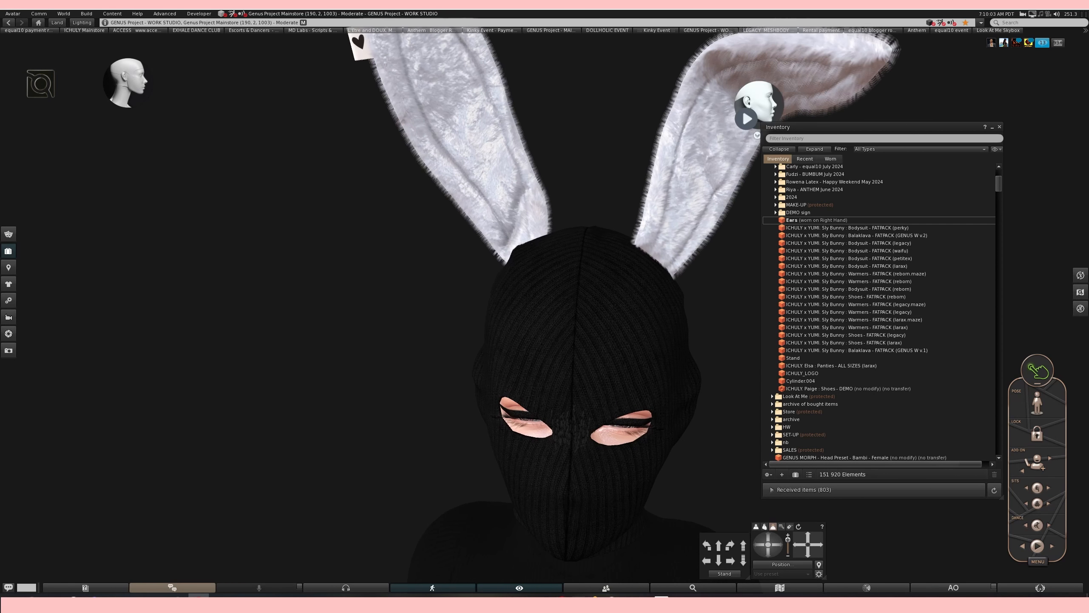
scroll(564, 288, down, 4)
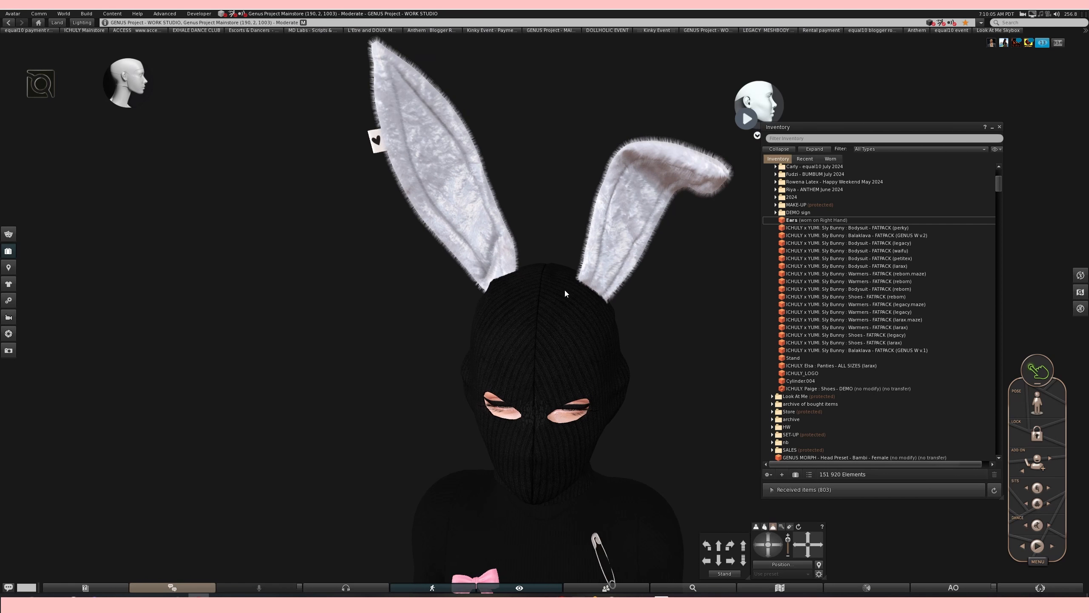
scroll(530, 322, down, 3)
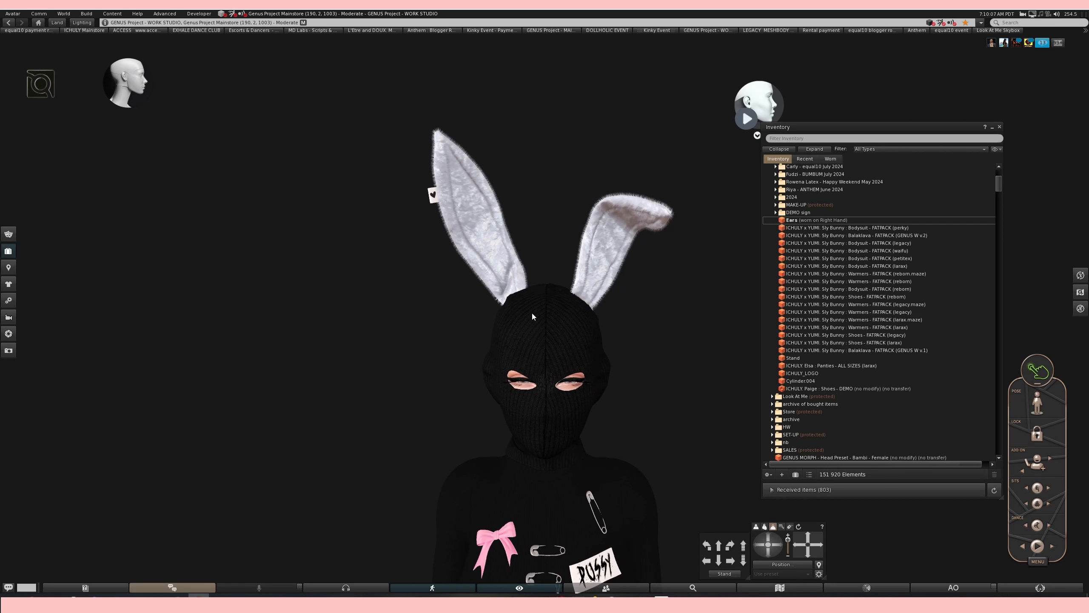